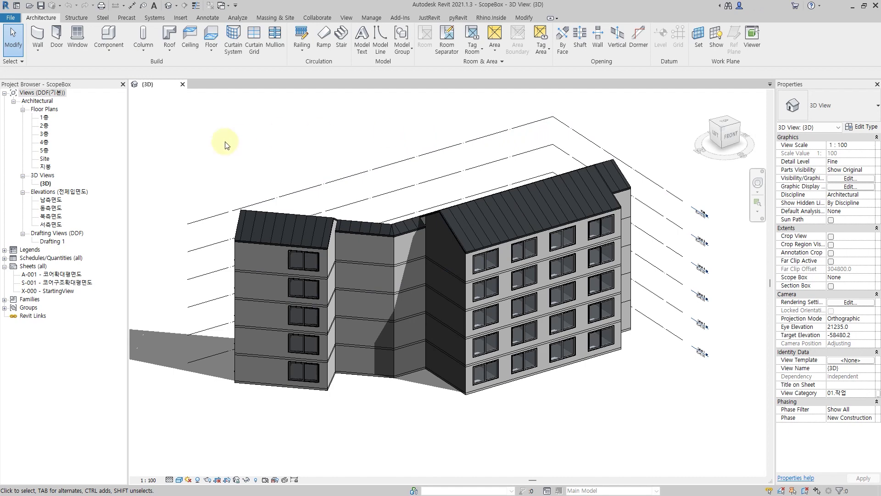
- Open the 1층 floor plan from Floor Plans in the Project Browser
left_click(44, 119)
double_click(43, 119)
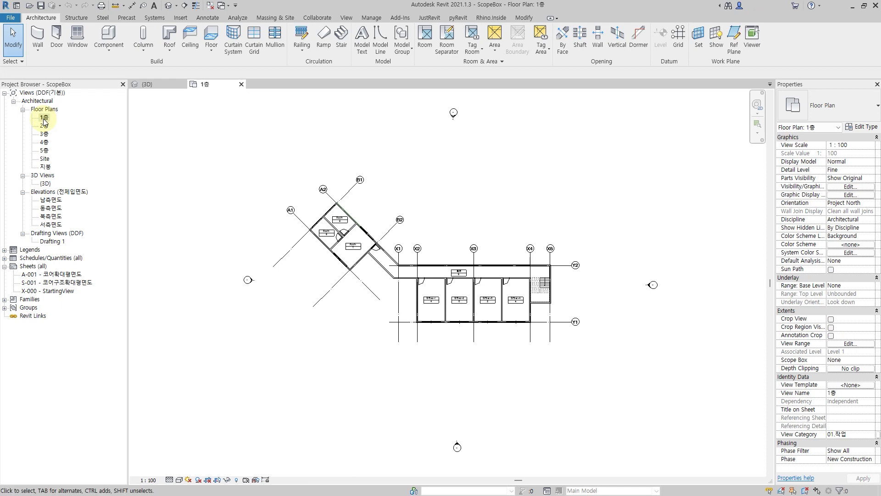
left_click(348, 19)
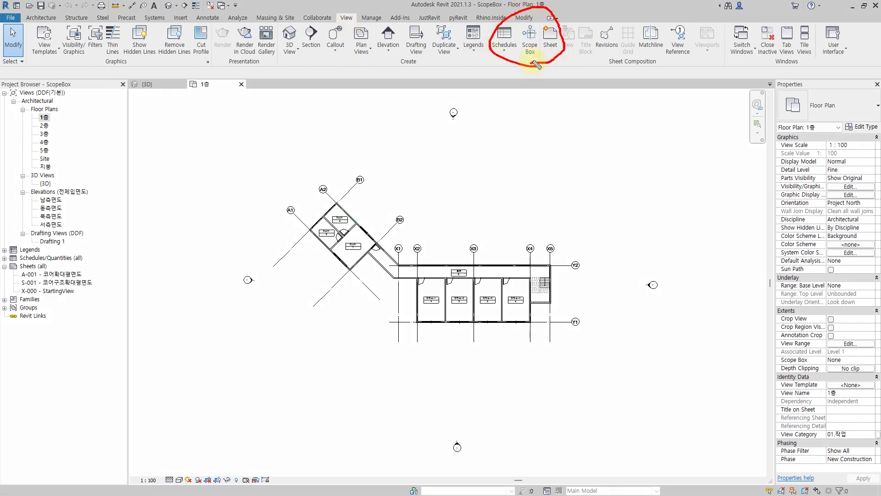
- Draw Scope Box 9 from above grid Y2 to below Y1 around the east-wing rooms
left_click(531, 39)
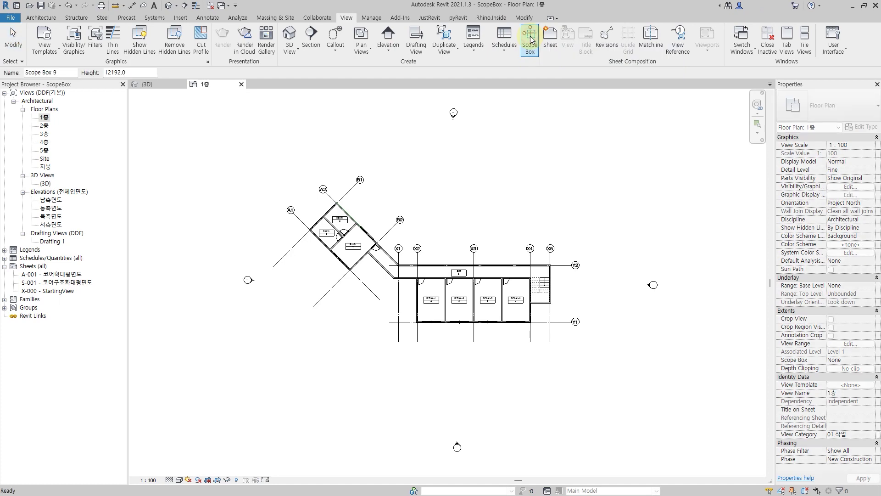
scroll(502, 295, "up", 4)
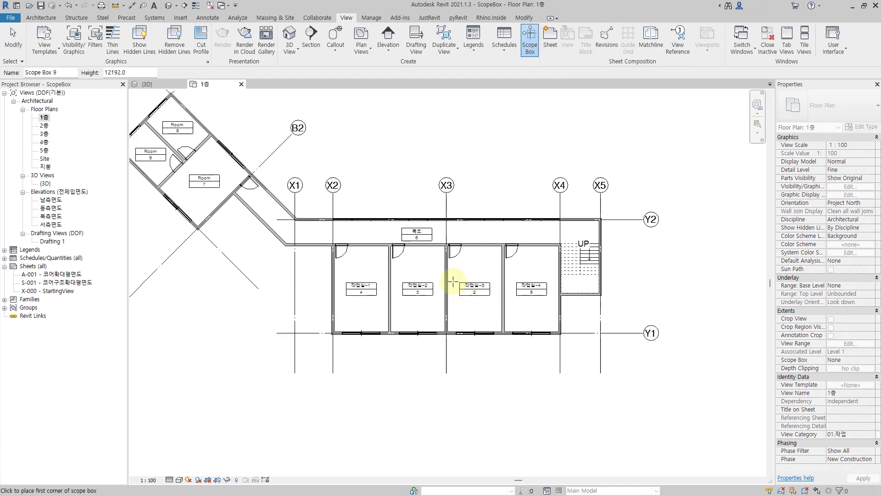
left_click(383, 200)
left_click(628, 358)
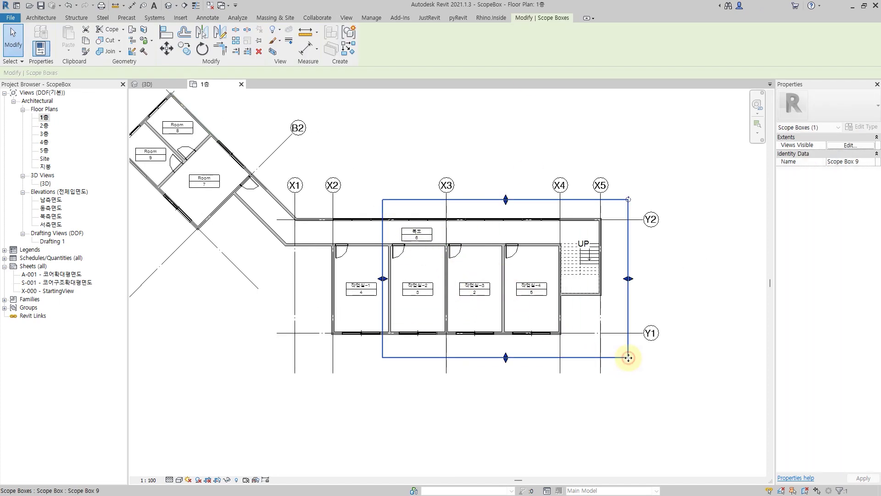
key("Escape")
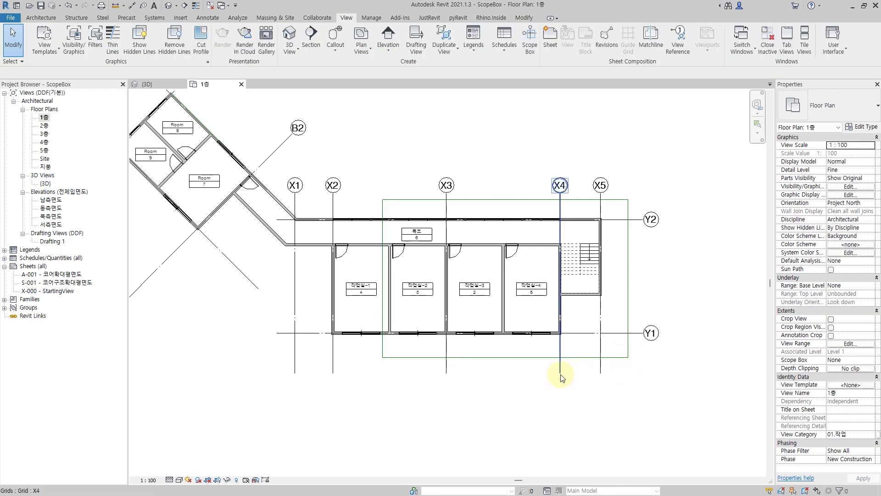
left_click(560, 376)
scroll(536, 369, "up", 2)
middle_click_drag(533, 370, 513, 383)
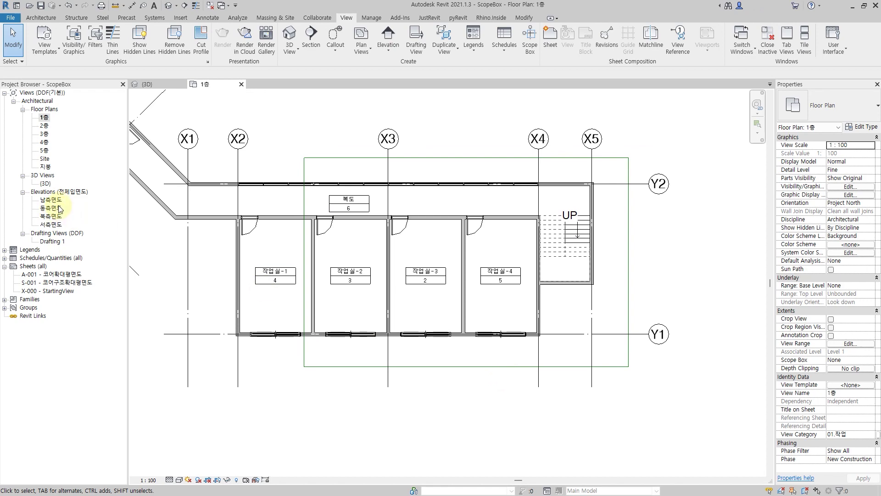
- Open the 남측면도 south elevation from Elevations in the Project Browser
left_click(52, 201)
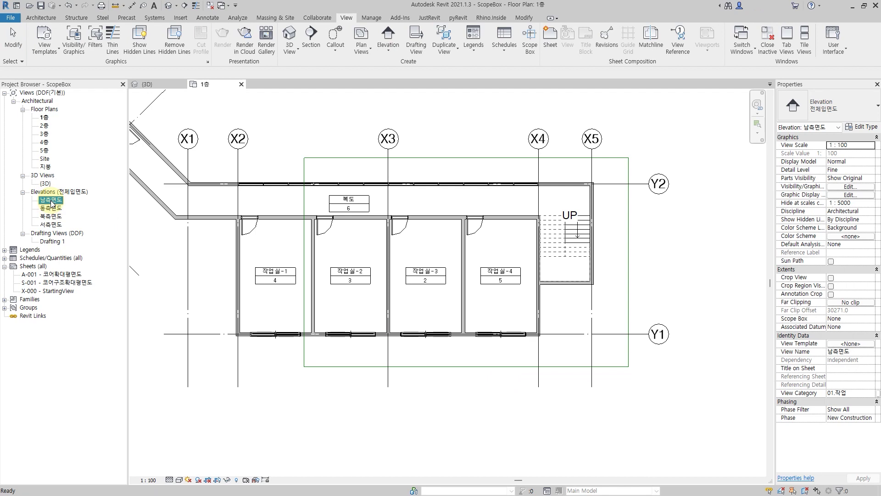
double_click(51, 200)
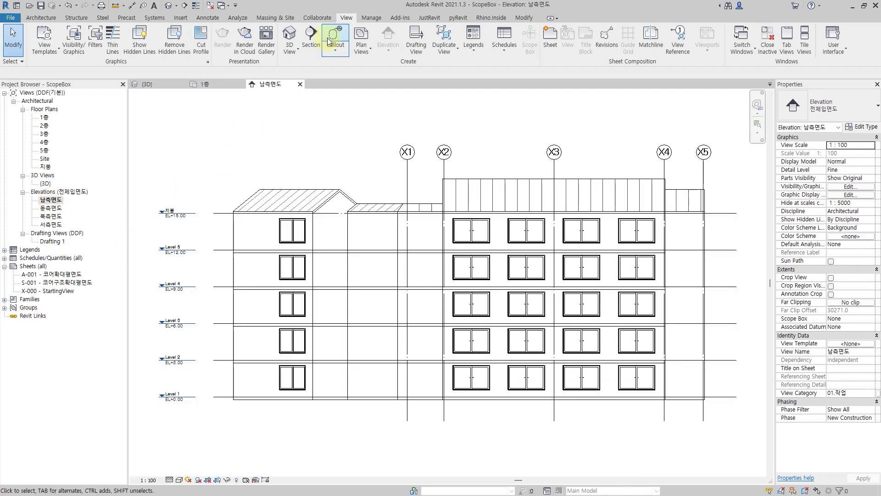
left_click_drag(538, 57, 535, 69)
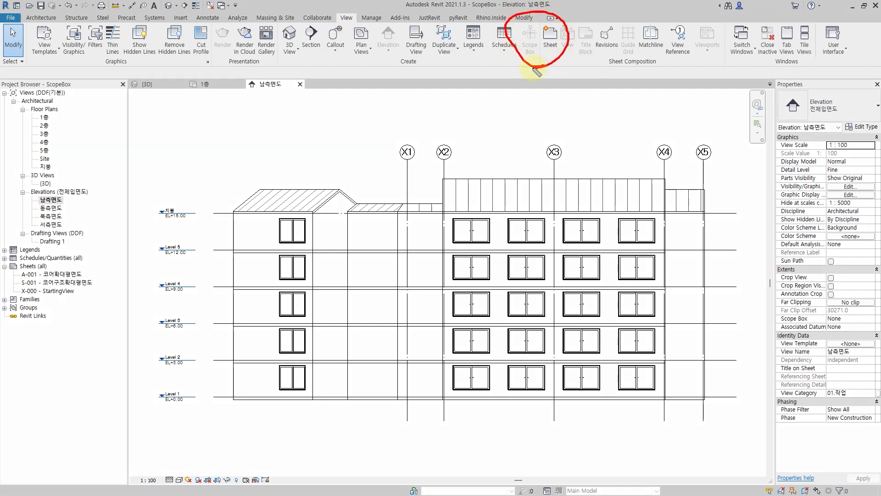
key("Escape")
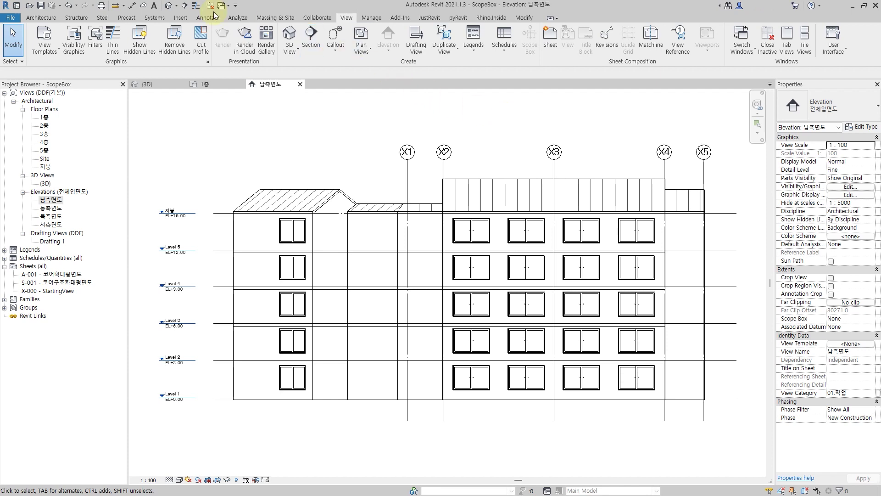
- In the 3D view, raise Scope Box 9's top above the roof and stretch it around the wing
left_click(169, 7)
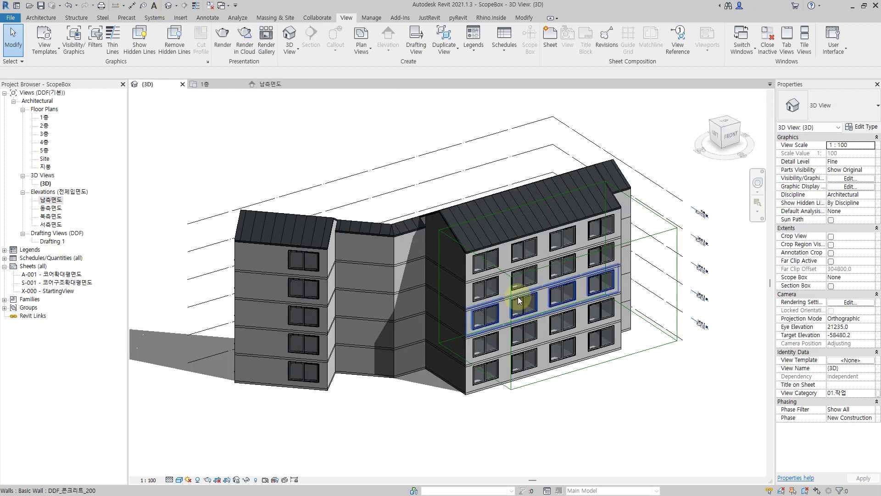
mouse_move(667, 354)
middle_mouse_down("shift")
mouse_move(600, 339)
mouse_move(567, 373)
mouse_move(608, 381)
mouse_move(626, 281)
mouse_move(618, 307)
middle_mouse_up("shift")
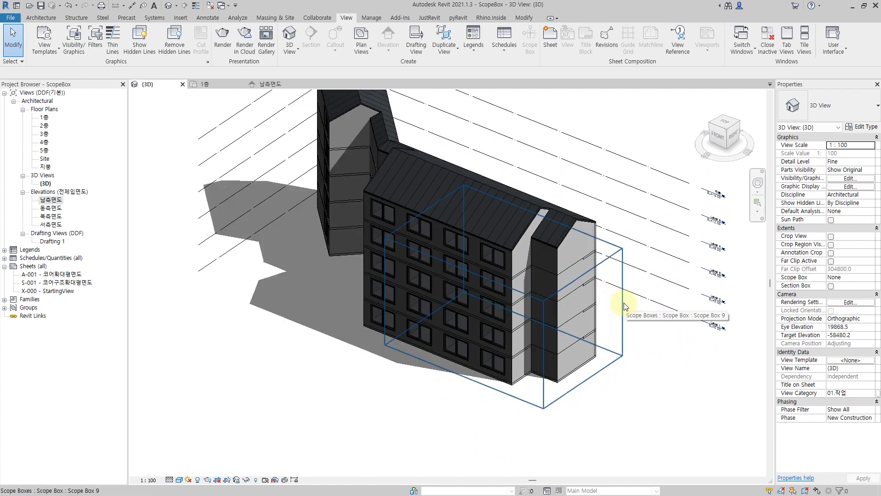
left_click(624, 306)
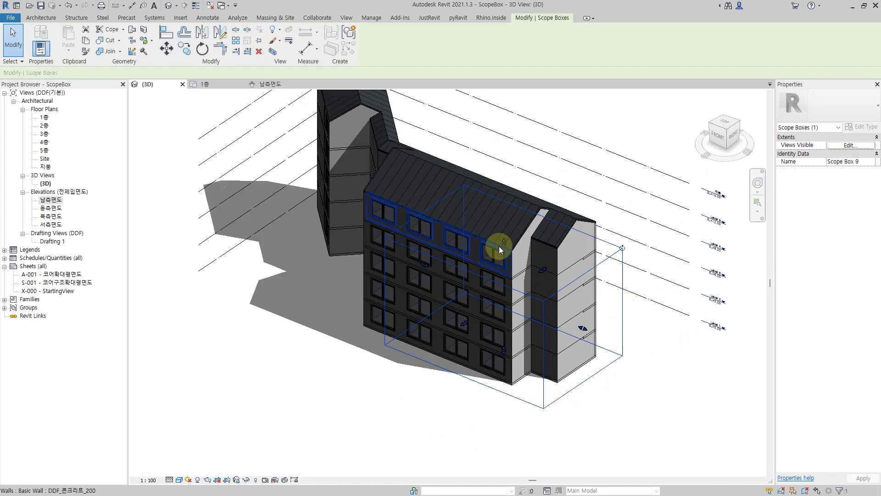
left_click_drag(502, 245, 511, 189)
left_click_drag(527, 298, 467, 296)
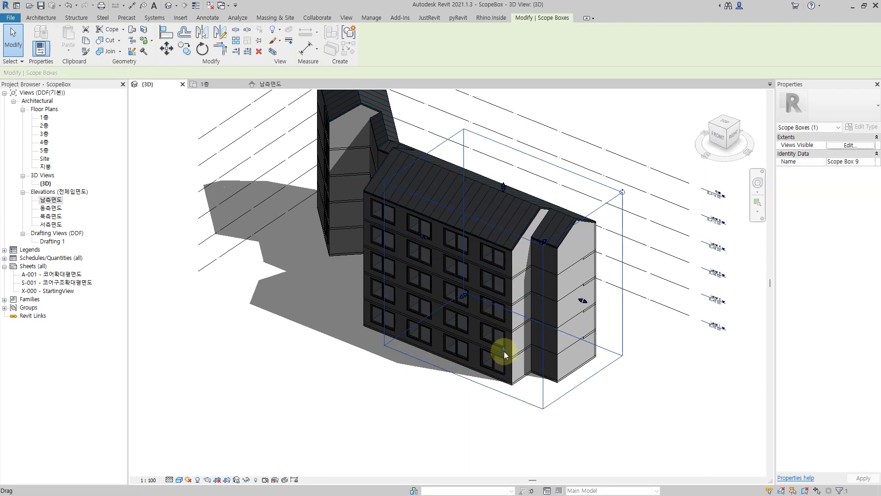
left_click(671, 359)
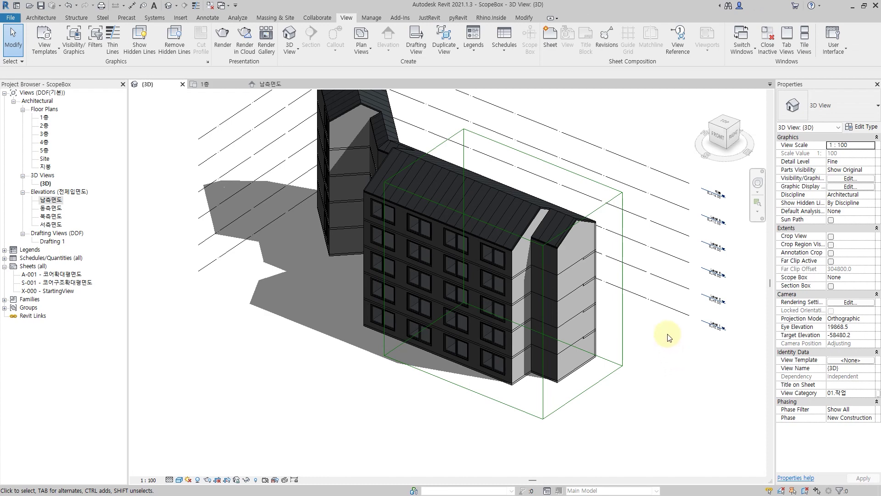
mouse_move(668, 334)
middle_mouse_down()
mouse_move(639, 335)
mouse_move(619, 295)
mouse_move(628, 304)
middle_mouse_up()
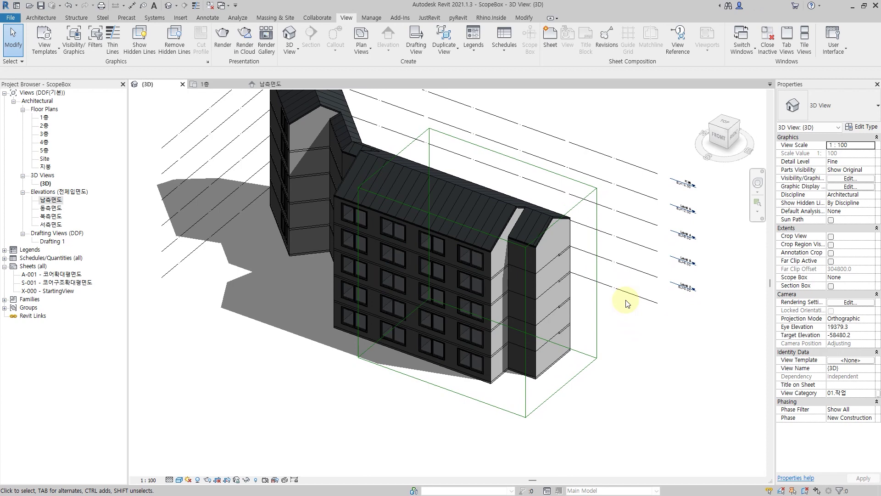
- Return to the 1층 plan and reposition the view around the east wing
left_click(216, 90)
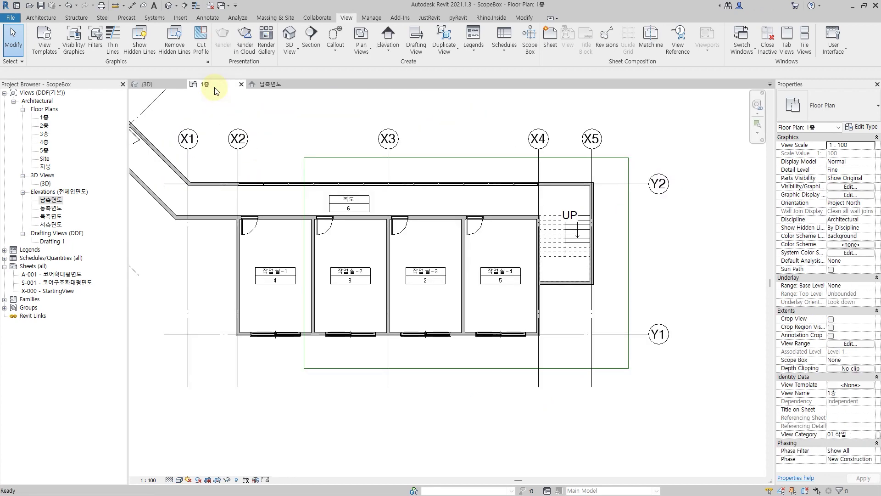
mouse_move(616, 246)
middle_mouse_down()
mouse_move(698, 278)
mouse_move(557, 269)
middle_mouse_up()
scroll(556, 270, "down", 3)
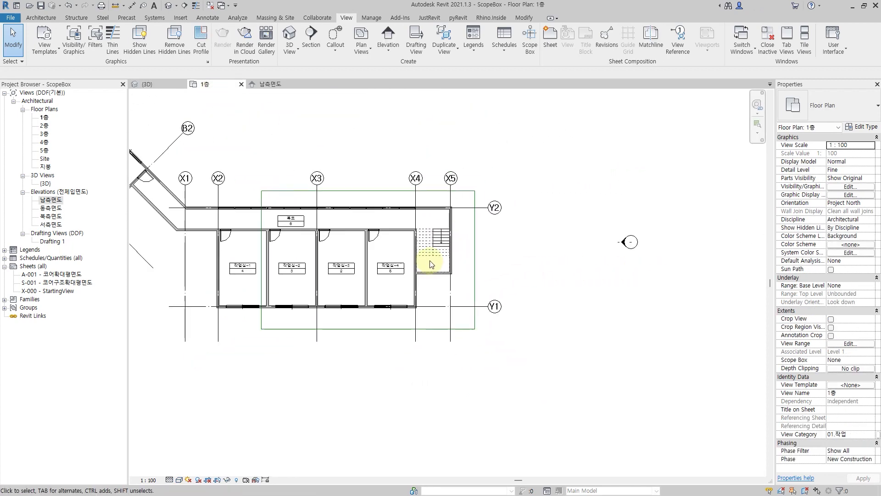
left_click_drag(689, 281, 683, 283)
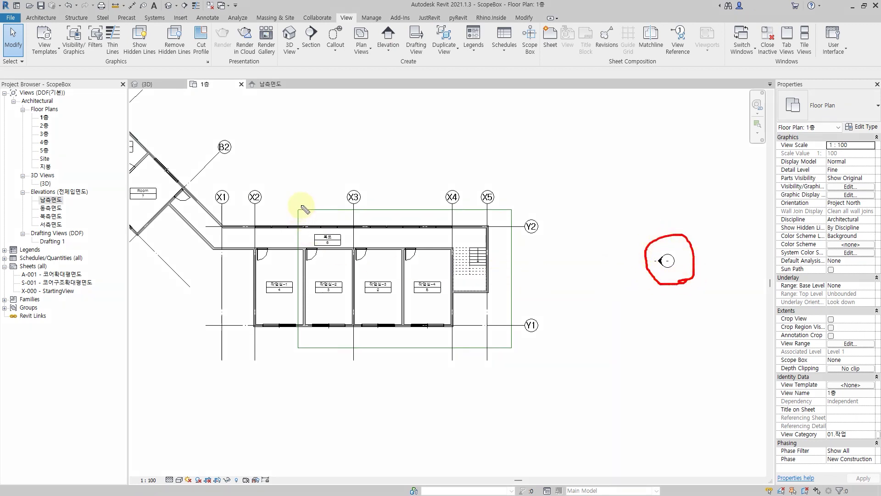
mouse_move(302, 205)
left_mouse_down()
mouse_move(296, 338)
mouse_move(446, 357)
mouse_move(522, 299)
mouse_move(524, 212)
mouse_move(298, 212)
left_mouse_up()
left_click_drag(590, 243, 552, 296)
left_click_drag(553, 243, 599, 298)
key("Escape")
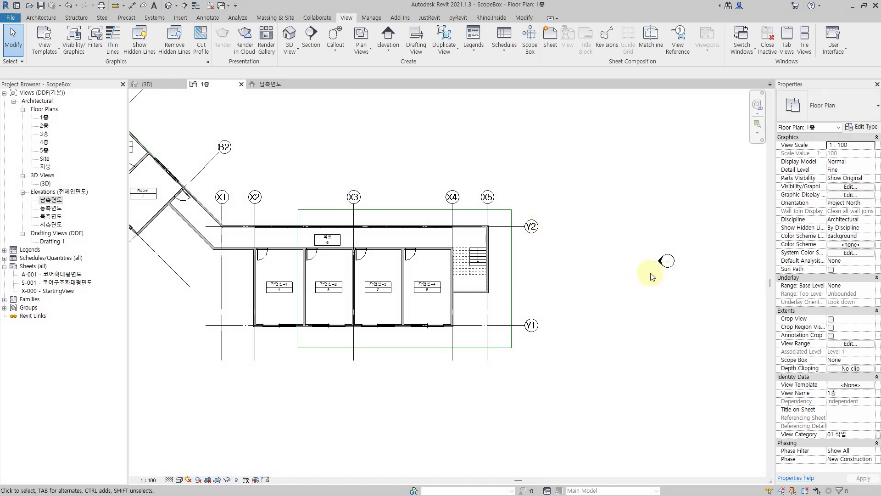
- Open the 동측면도 east elevation from its plan marker and inspect it
double_click(659, 264)
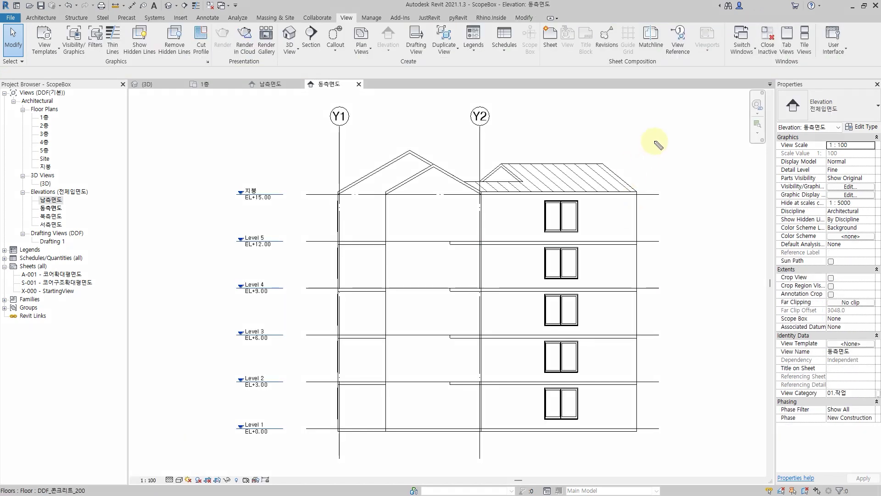
left_click_drag(655, 141, 338, 438)
left_click_drag(266, 145, 725, 429)
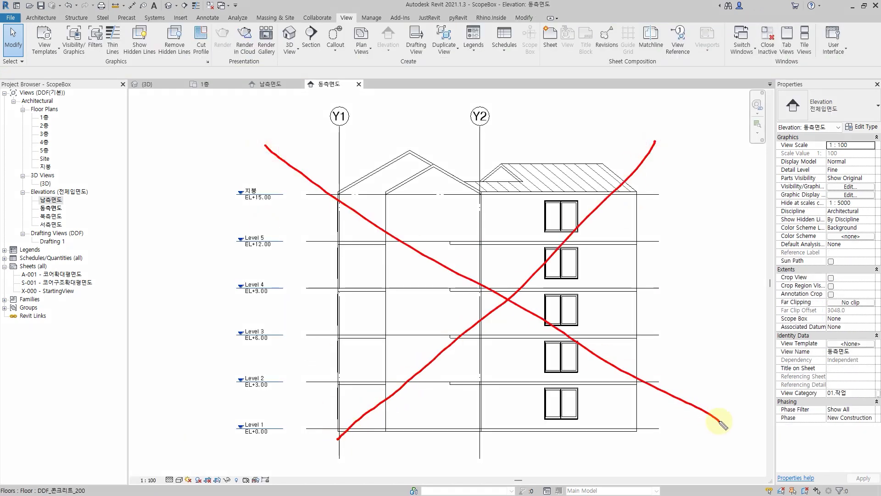
key("Escape")
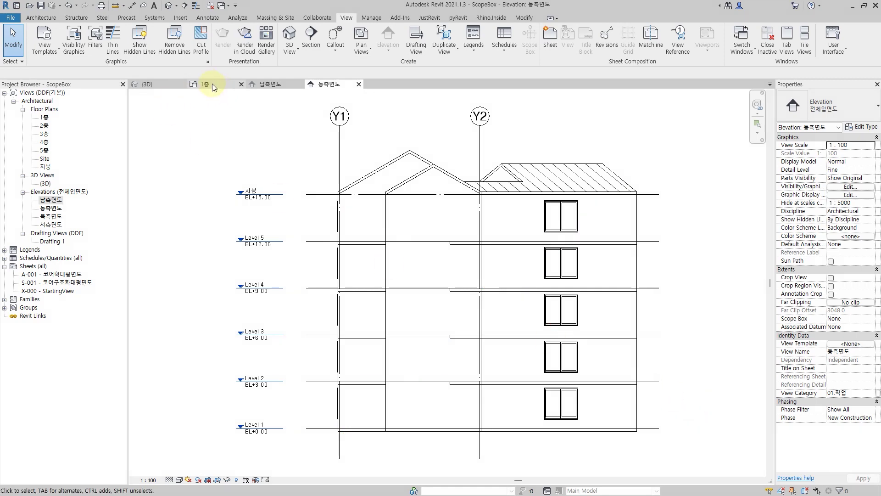
- On 1층, drag Scope Box 9's right edge past the east elevation marker
left_click(212, 85)
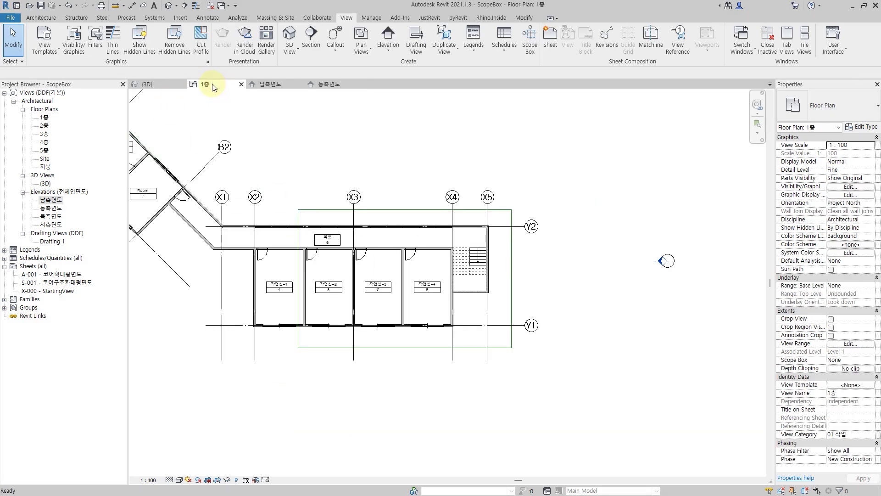
left_click(511, 275)
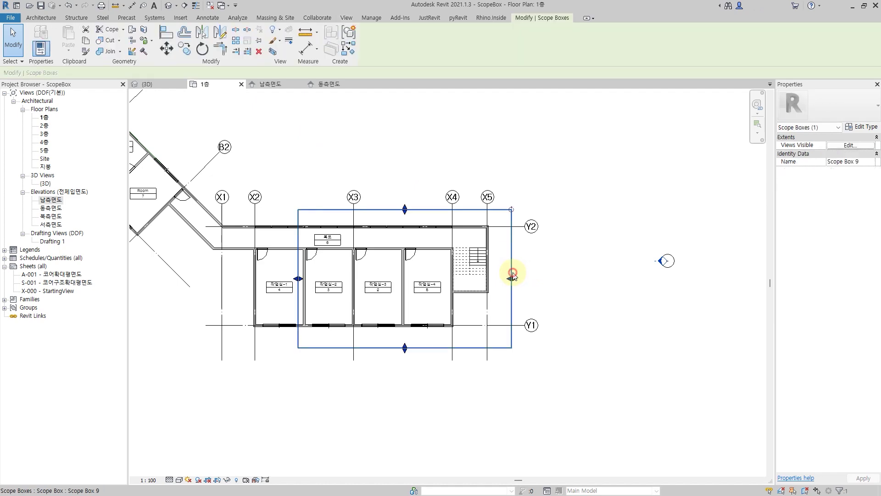
left_click_drag(512, 278, 693, 278)
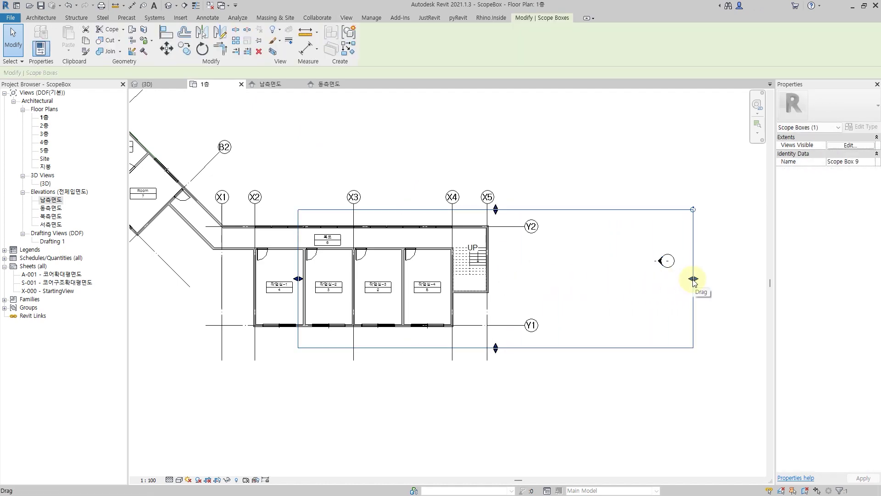
key("Escape")
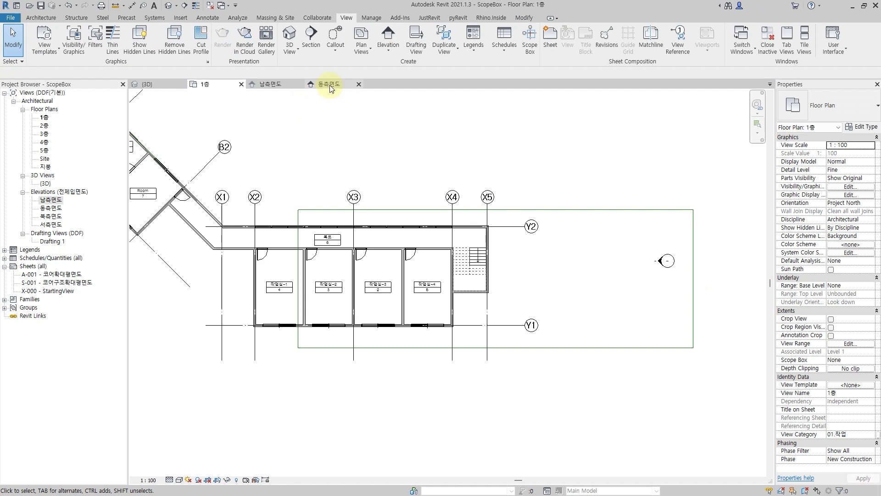
- Review the 동측면도 elevation with a quick sketch, then return to the 1층 plan
left_click(329, 85)
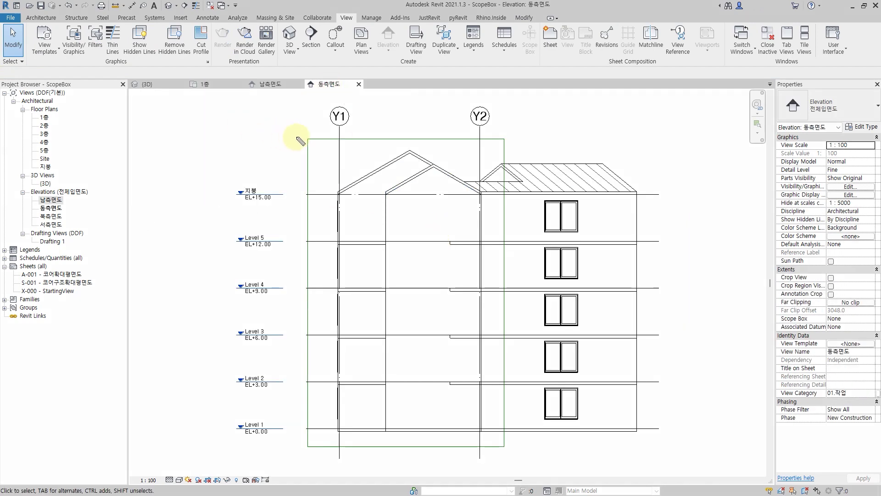
mouse_move(308, 136)
left_mouse_down()
mouse_move(345, 442)
mouse_move(514, 452)
mouse_move(526, 148)
mouse_move(305, 139)
left_mouse_up()
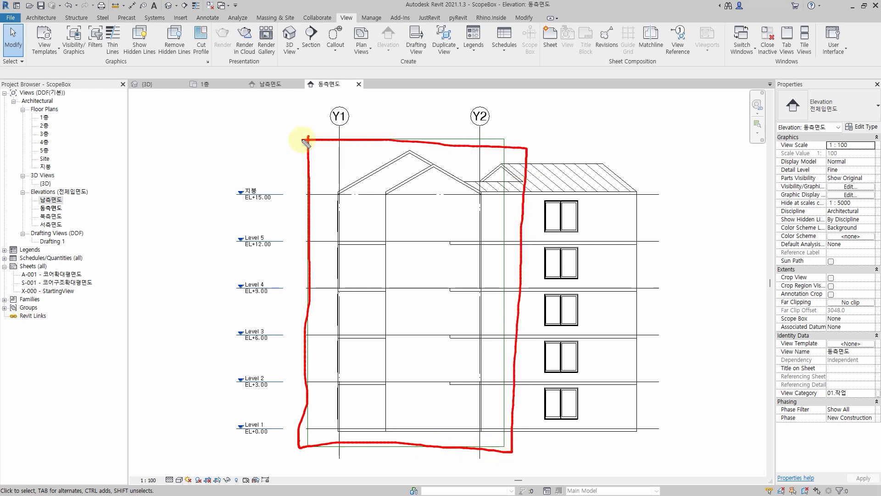
key("Escape")
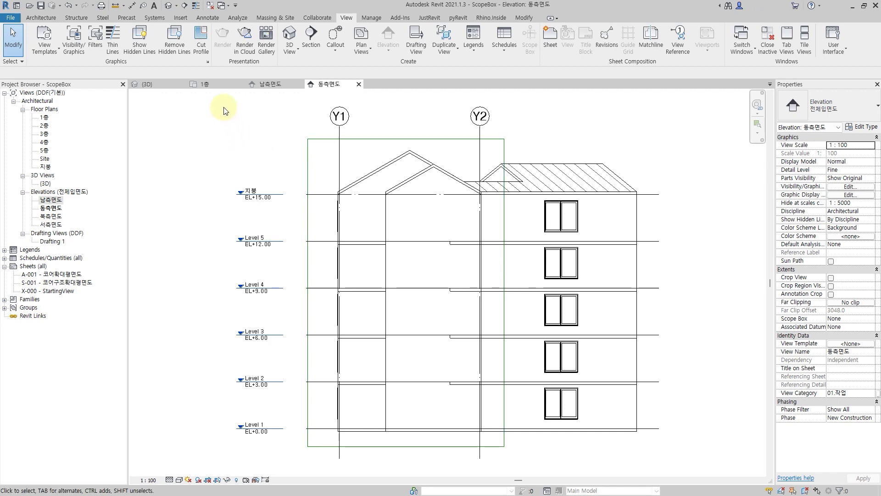
left_click(221, 91)
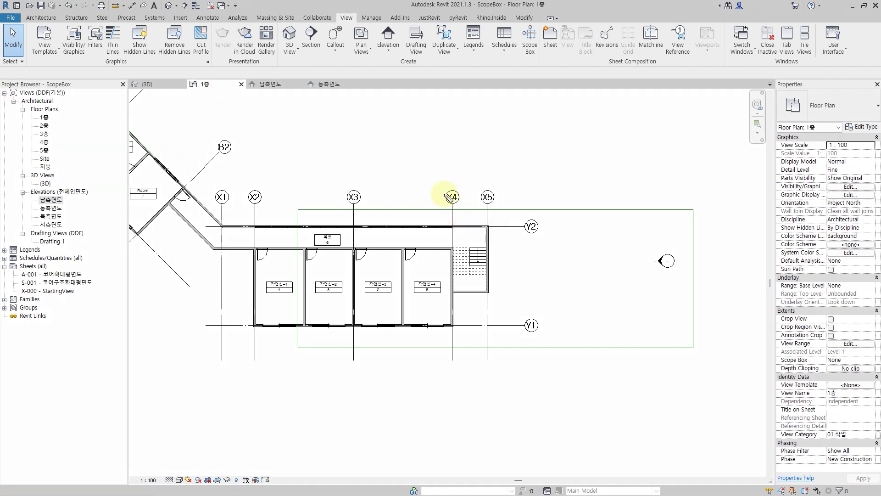
mouse_move(437, 215)
left_mouse_down()
mouse_move(514, 211)
mouse_move(435, 200)
left_mouse_up()
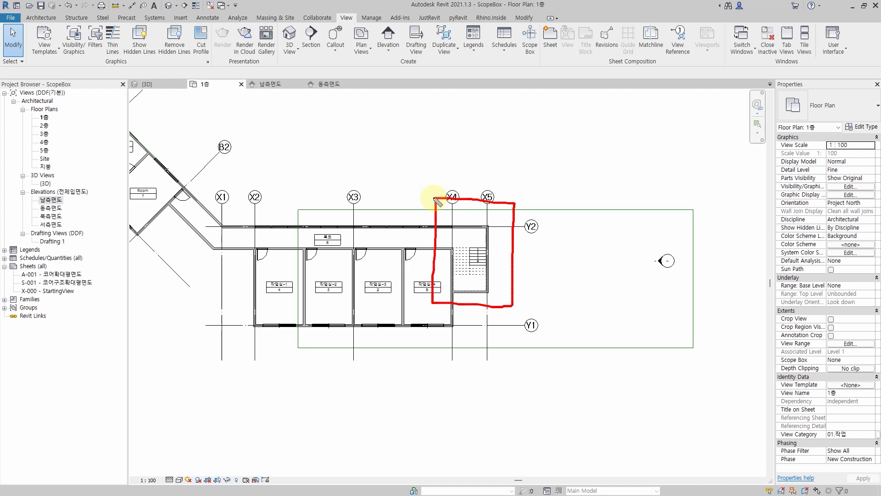
left_click_drag(453, 199, 423, 226)
left_click_drag(484, 198, 434, 250)
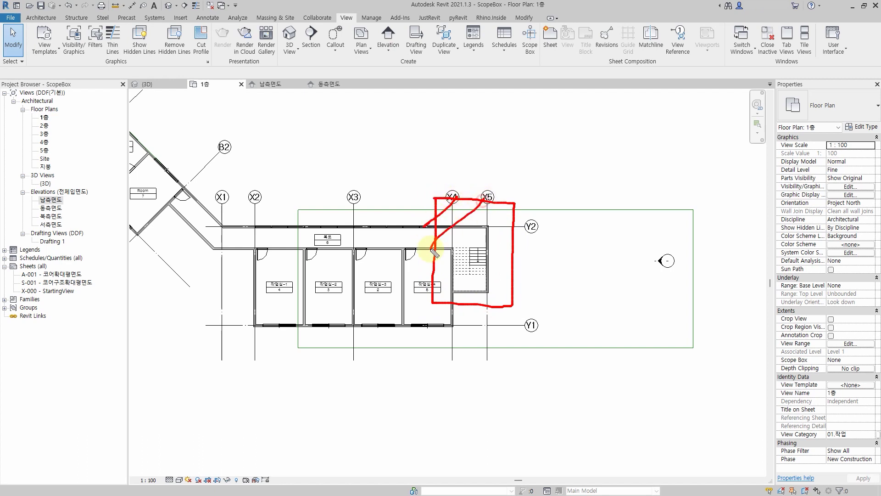
mouse_move(520, 207)
left_mouse_down()
mouse_move(482, 232)
mouse_move(444, 277)
left_mouse_up()
left_click_drag(520, 251, 463, 291)
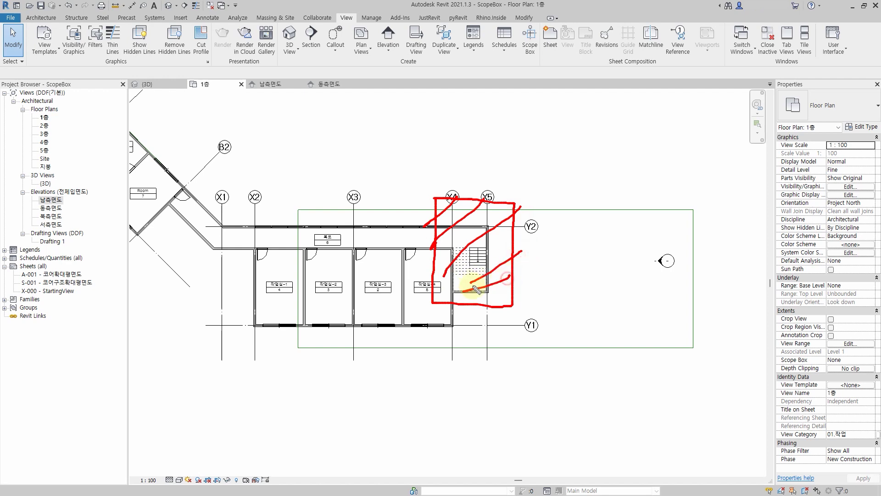
left_click_drag(499, 211, 505, 218)
mouse_move(502, 194)
left_mouse_down()
mouse_move(535, 172)
mouse_move(555, 188)
mouse_move(568, 173)
left_mouse_up()
mouse_move(569, 157)
left_mouse_down()
mouse_move(569, 182)
mouse_move(584, 192)
left_mouse_up()
left_click(504, 296)
mouse_move(505, 296)
left_mouse_down()
mouse_move(597, 316)
mouse_move(588, 331)
left_mouse_up()
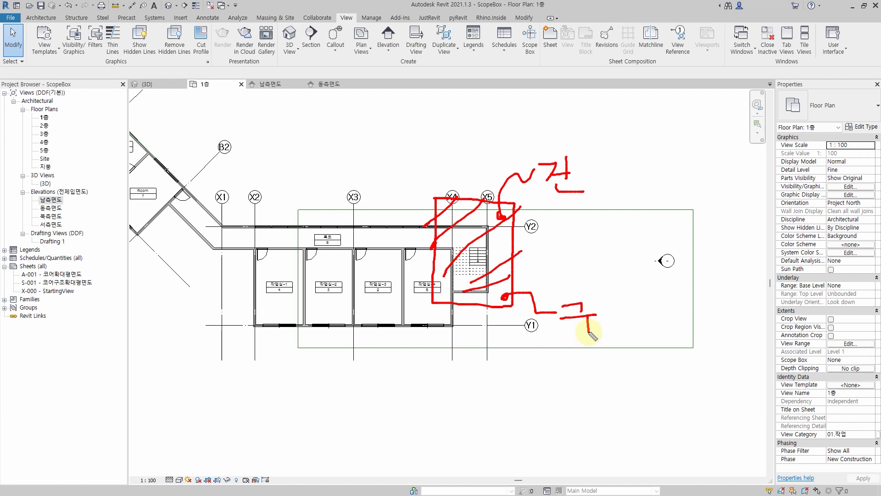
mouse_move(444, 216)
left_mouse_down()
mouse_move(450, 211)
mouse_move(400, 167)
left_mouse_up()
mouse_move(391, 135)
left_mouse_down()
mouse_move(375, 148)
mouse_move(392, 135)
mouse_move(415, 159)
left_mouse_up()
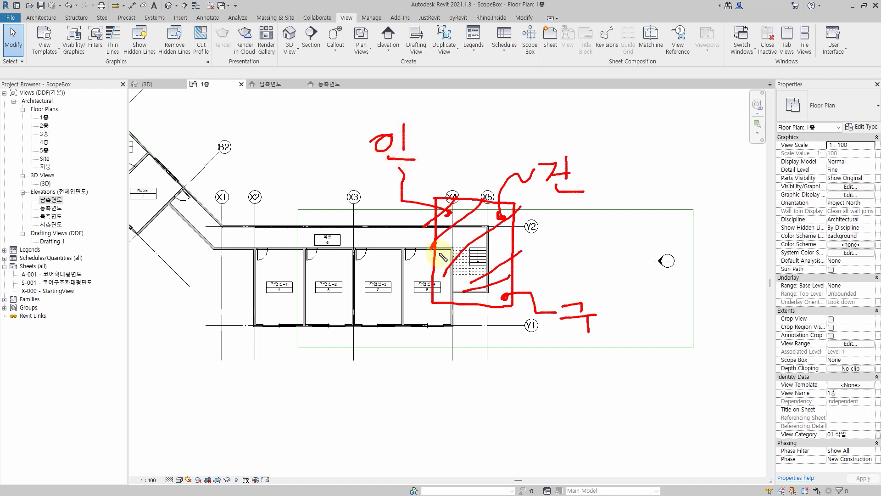
mouse_move(441, 255)
left_mouse_down()
mouse_move(331, 280)
mouse_move(304, 267)
mouse_move(293, 288)
mouse_move(315, 278)
mouse_move(332, 296)
left_mouse_up()
mouse_move(451, 287)
left_mouse_down()
mouse_move(442, 292)
mouse_move(437, 349)
mouse_move(406, 390)
mouse_move(434, 392)
left_mouse_up()
left_click_drag(425, 377, 452, 410)
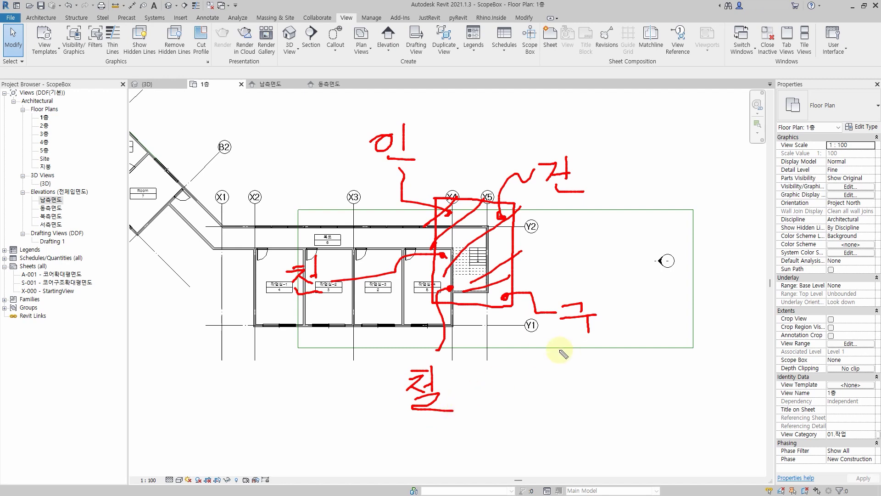
mouse_move(535, 370)
left_mouse_down()
mouse_move(553, 369)
mouse_move(533, 410)
left_mouse_up()
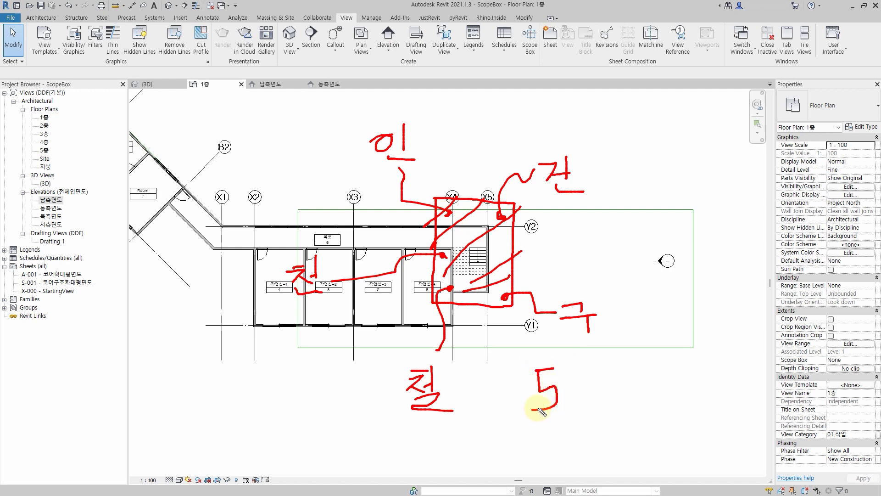
mouse_move(571, 376)
left_mouse_down()
mouse_move(590, 399)
mouse_move(569, 400)
left_mouse_up()
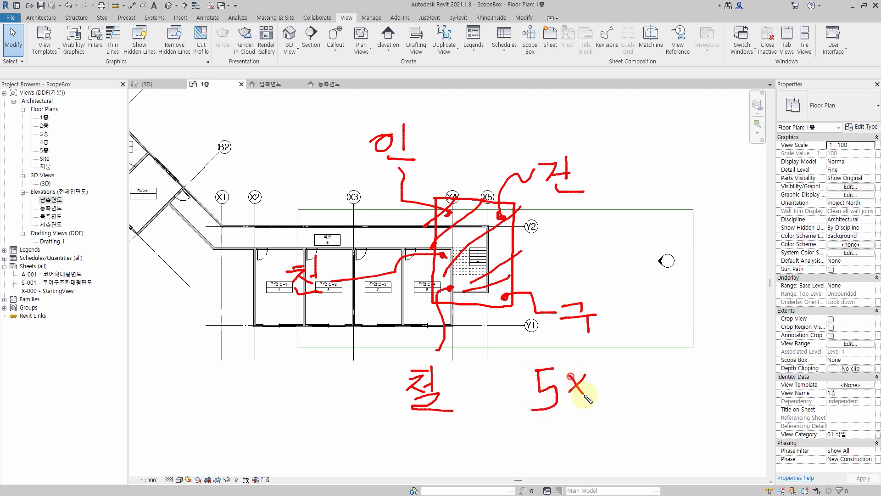
mouse_move(605, 374)
left_mouse_down()
mouse_move(629, 373)
mouse_move(609, 403)
left_mouse_up()
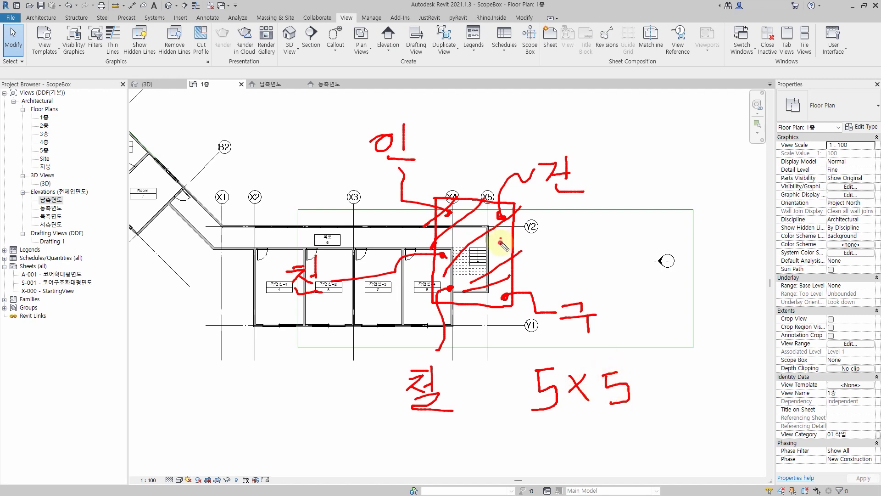
left_click(501, 245)
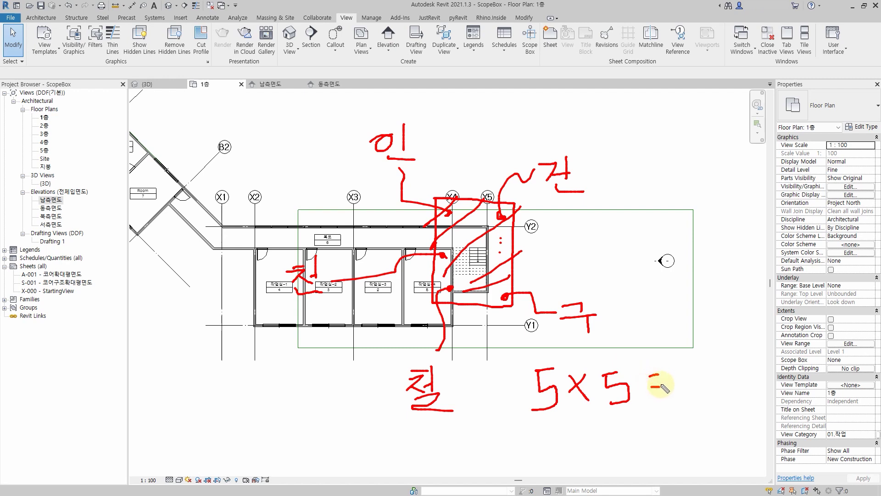
mouse_move(668, 375)
left_mouse_down()
mouse_move(695, 394)
mouse_move(718, 364)
mouse_move(703, 385)
mouse_move(722, 397)
mouse_move(707, 402)
left_mouse_up()
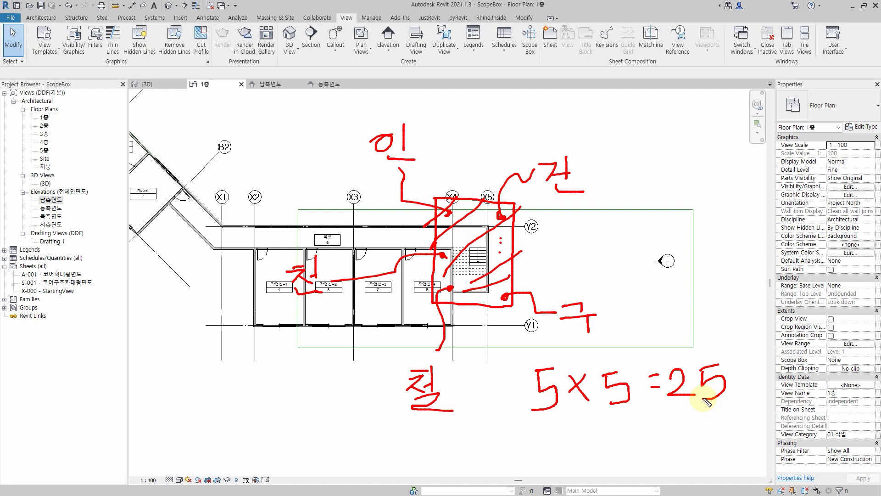
left_click_drag(644, 374, 649, 390)
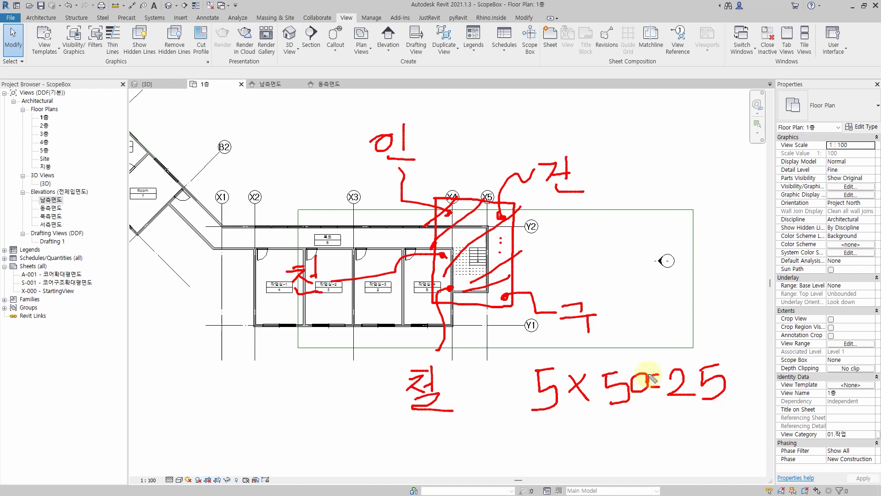
mouse_move(746, 367)
left_mouse_down()
mouse_move(739, 390)
mouse_move(749, 379)
left_mouse_up()
left_click_drag(652, 410, 770, 402)
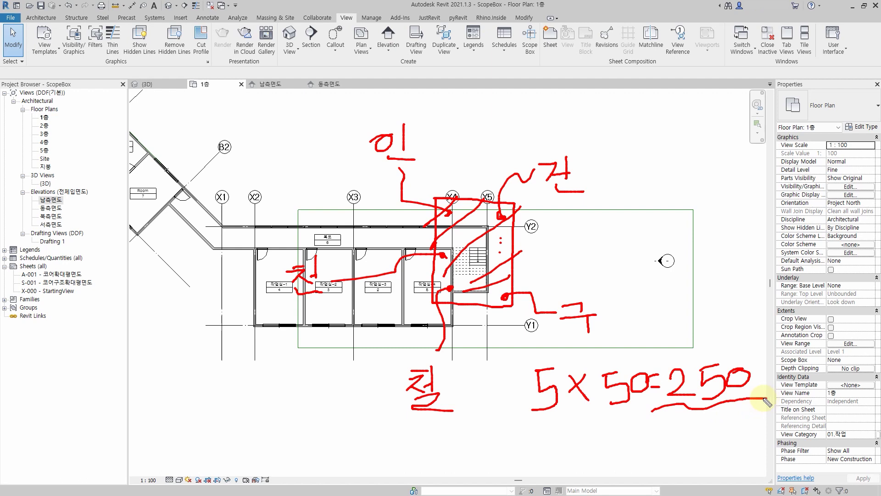
key("Escape")
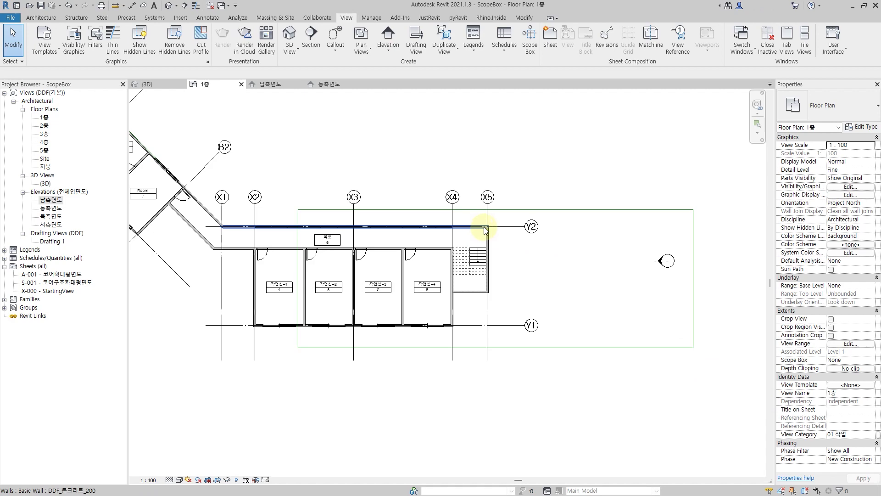
- Draw a rectangular callout enclosing the stair between grids X4 and X5
left_click(340, 54)
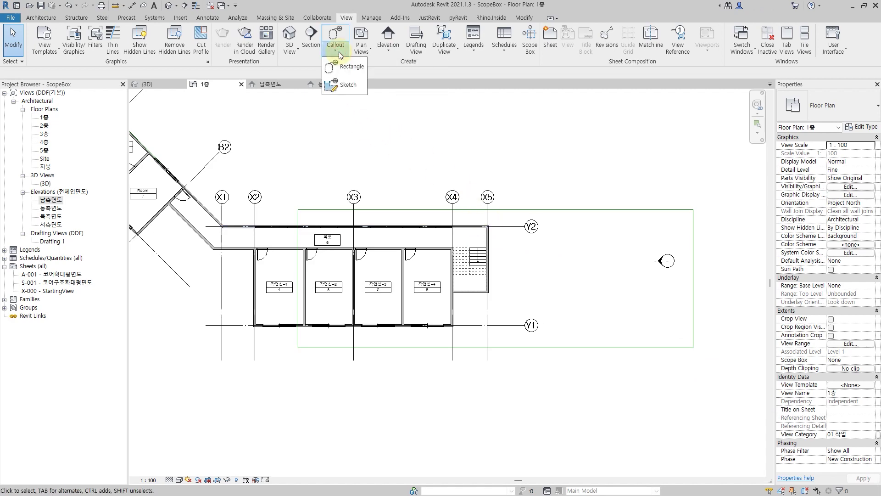
left_click(344, 67)
scroll(499, 266, "up", 1)
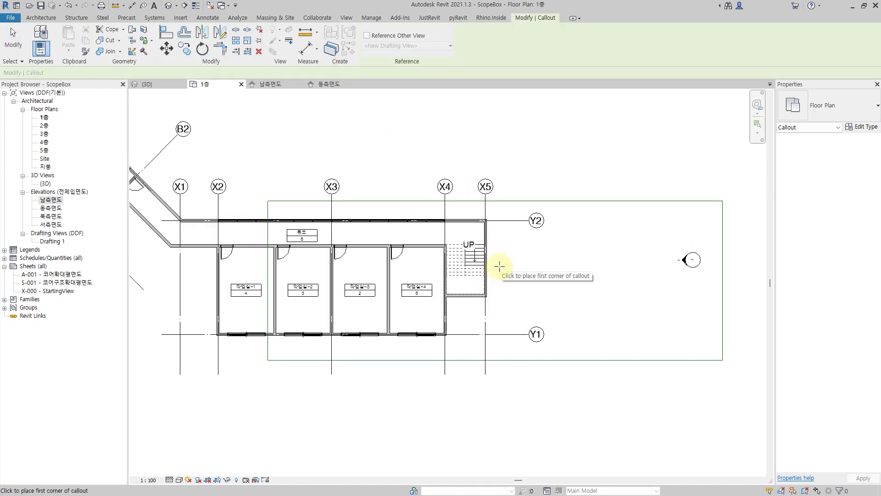
scroll(499, 266, "up", 2)
left_click(372, 153)
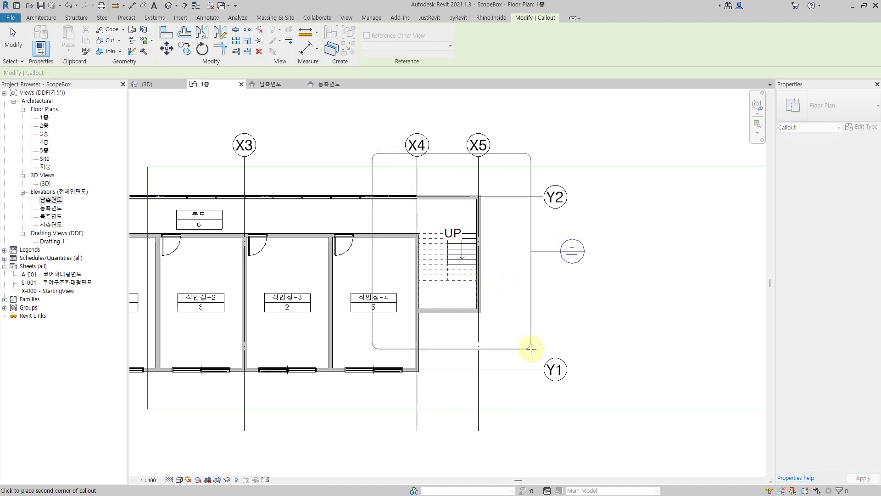
left_click(530, 349)
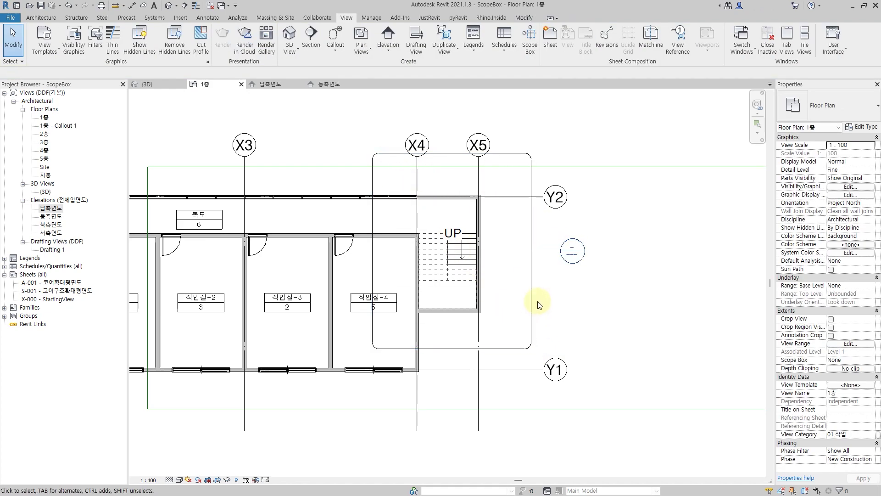
- Rename the new callout view to 계단실1
left_click(57, 125)
right_click(59, 125)
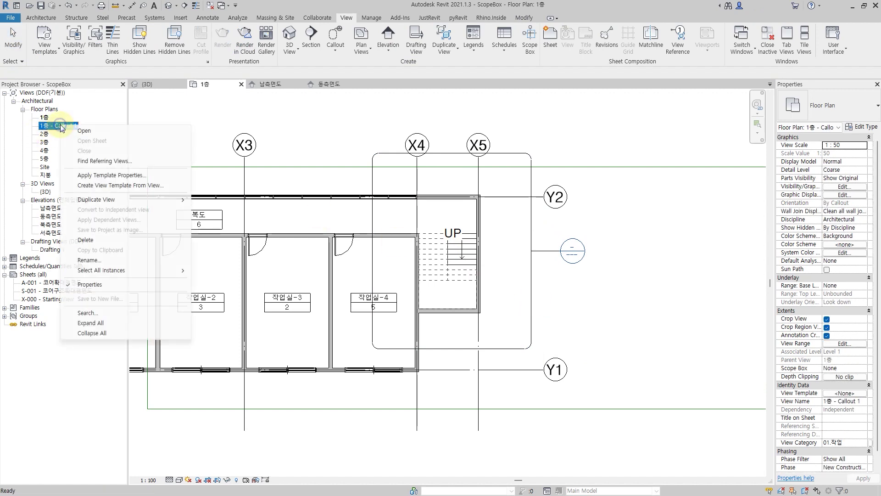
left_click(110, 261)
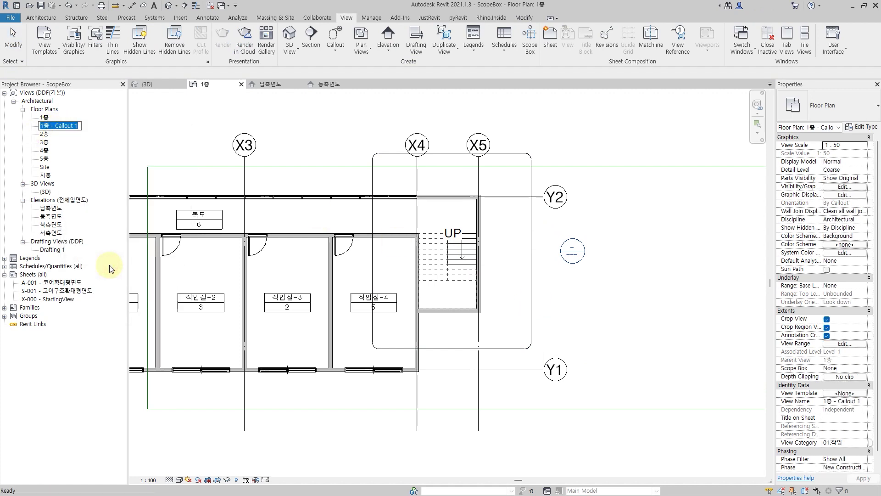
key("BackSpace")
type("계단실1")
key("Return")
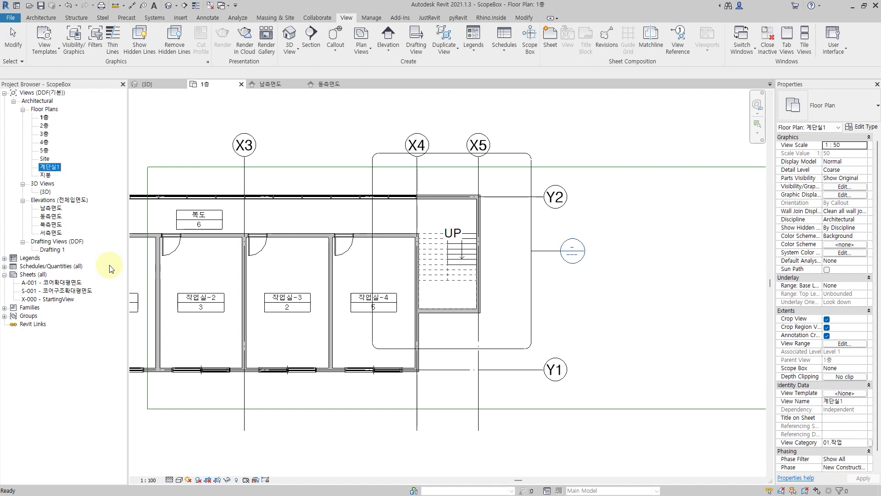
left_click(305, 119)
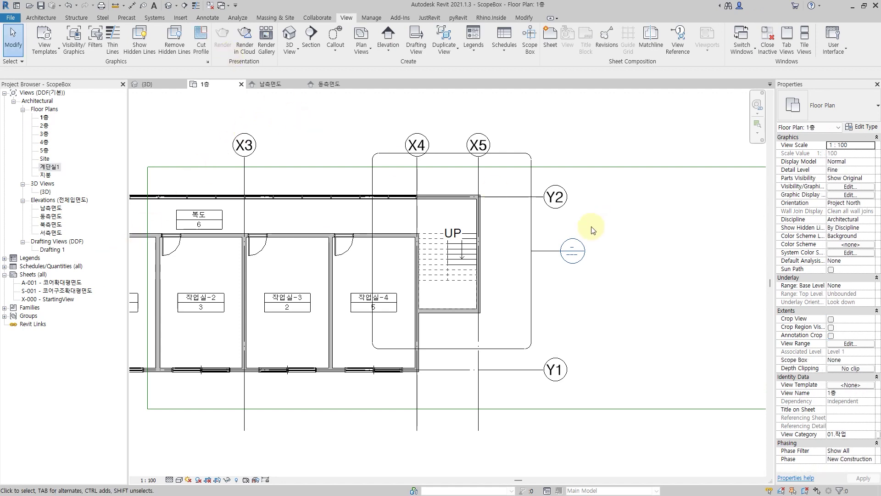
- Copy the callout and paste it aligned into floor plans 2층 through 5층
left_click(532, 235)
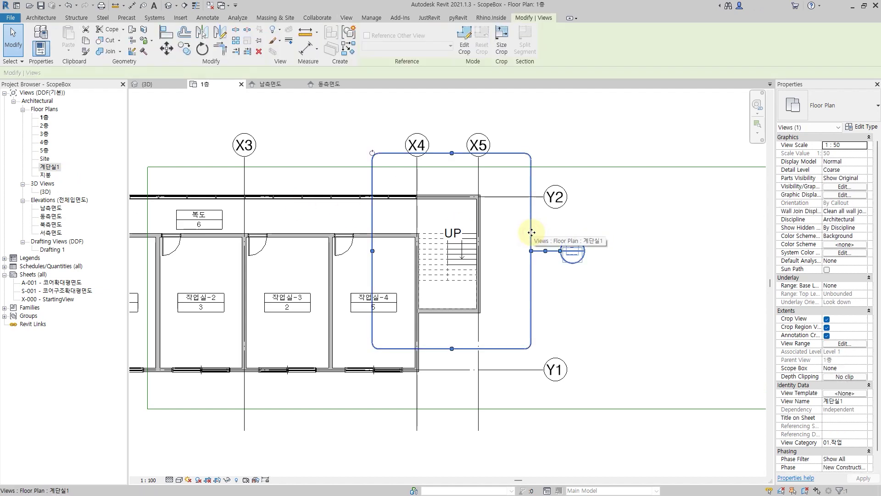
left_click(89, 42)
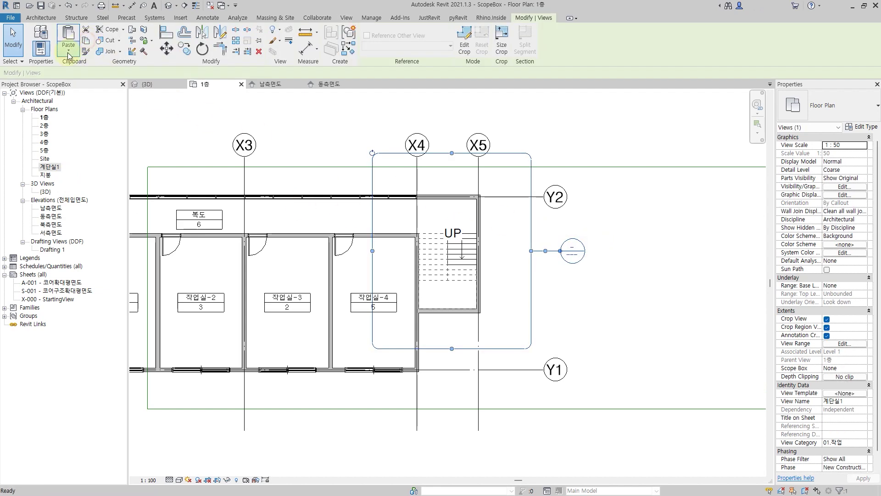
left_click(69, 49)
left_click(107, 103)
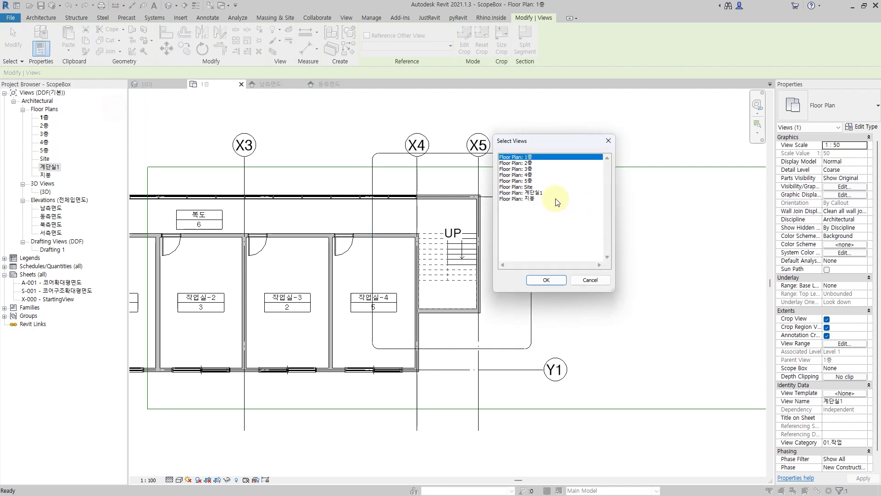
left_click(530, 163)
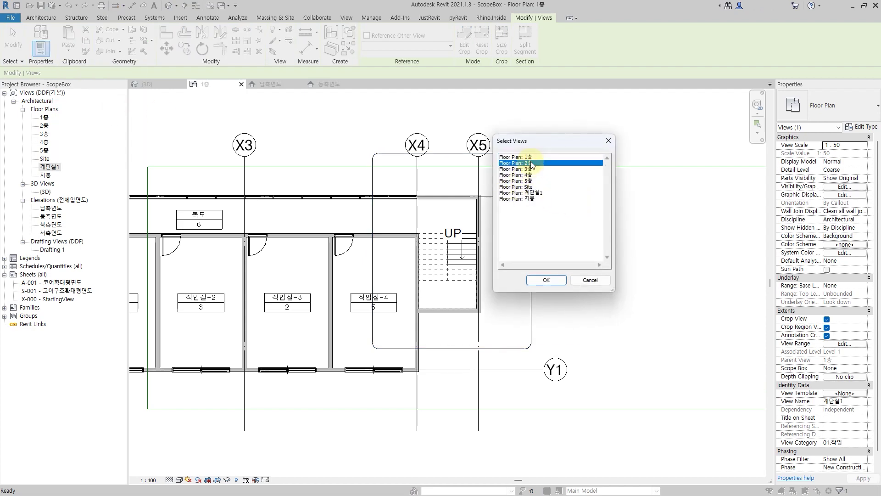
left_click(531, 185, "shift")
left_click(550, 280)
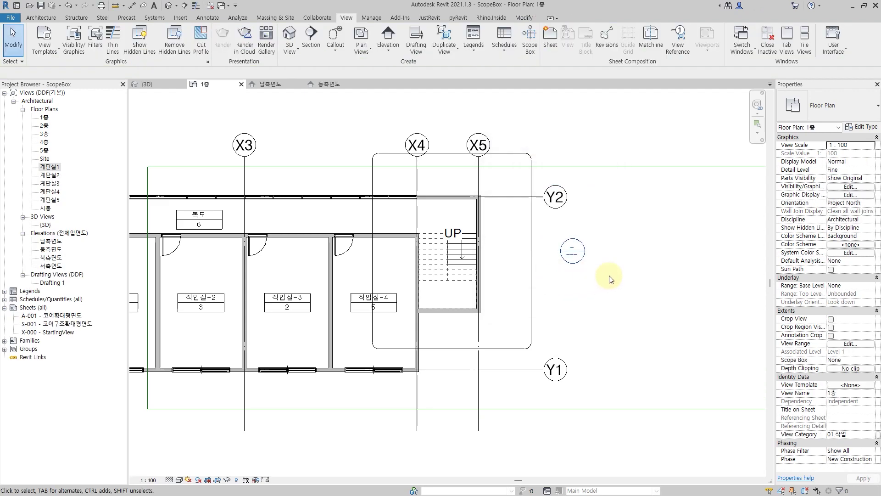
middle_click_drag(610, 277, 598, 278)
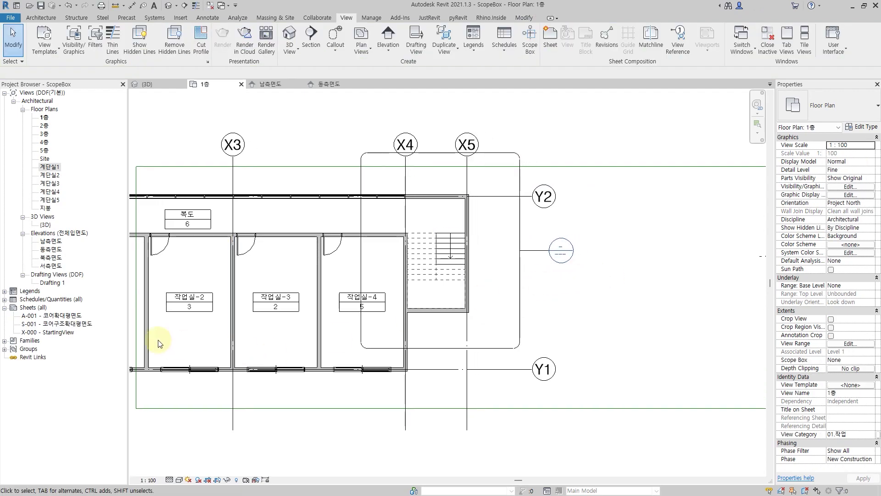
- Open sheet A-001 and place 계단실1, 계단실2 and 계단실3 across the top row
left_click(62, 315)
double_click(61, 316)
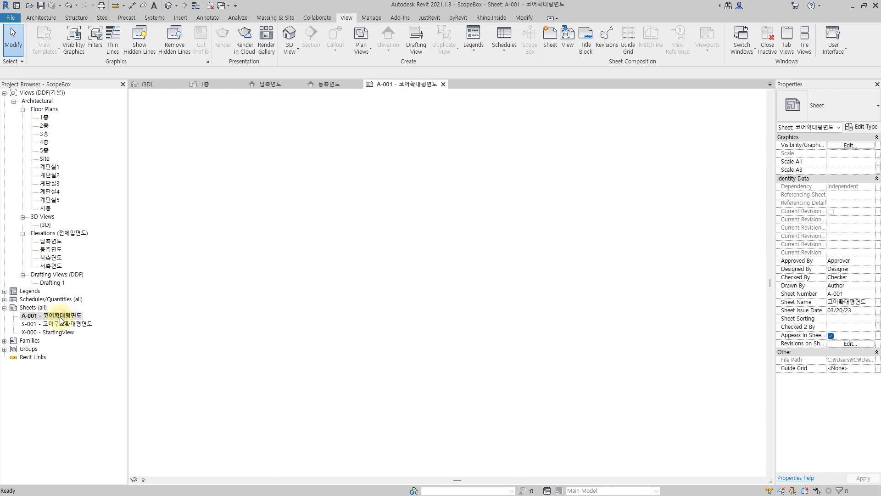
left_click_drag(52, 169, 279, 201)
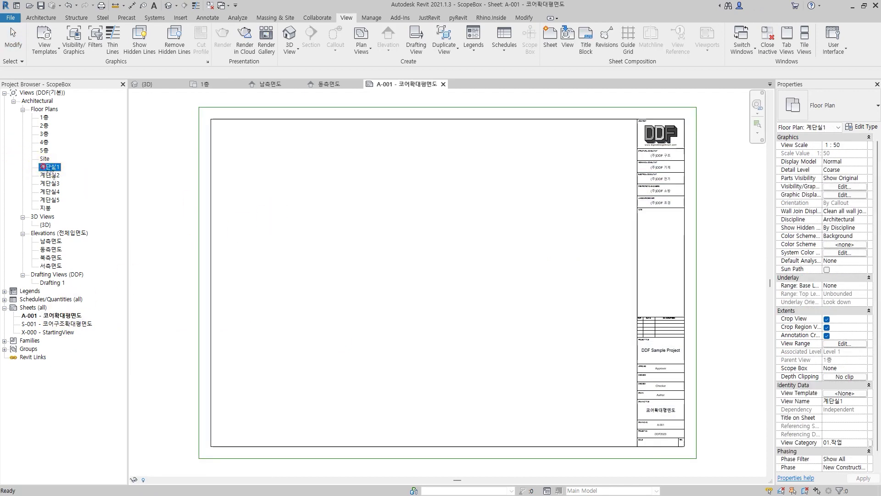
left_click(296, 204)
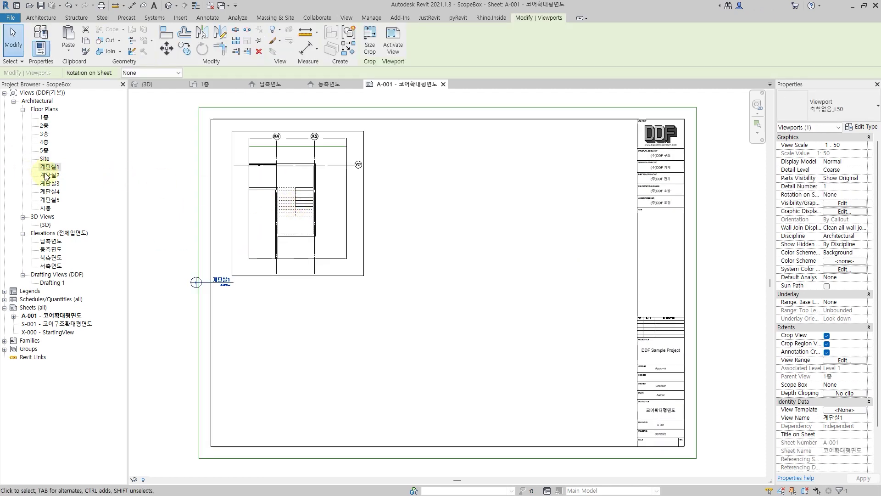
left_click_drag(50, 174, 436, 204)
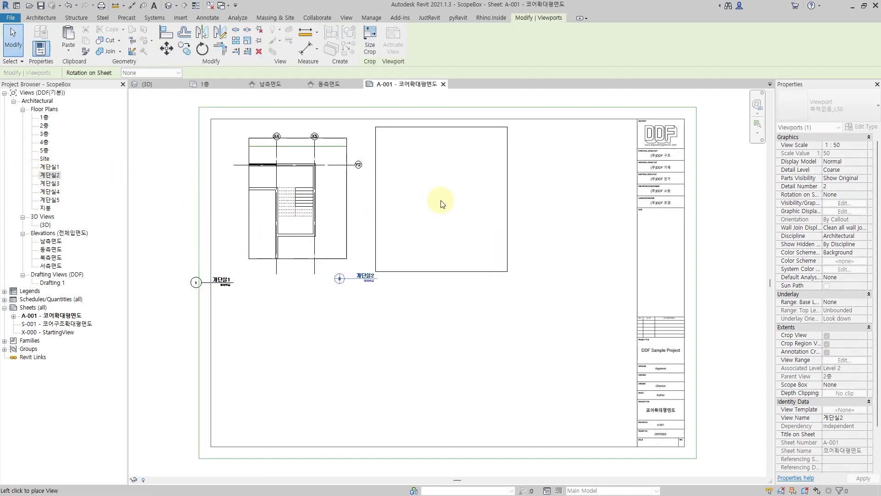
left_click(439, 203)
left_click(51, 183)
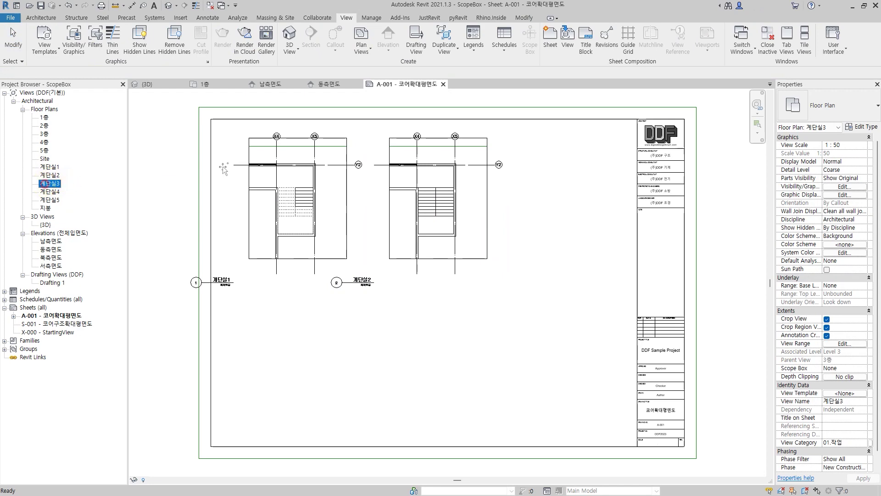
left_click_drag(54, 183, 592, 195)
left_click(570, 200)
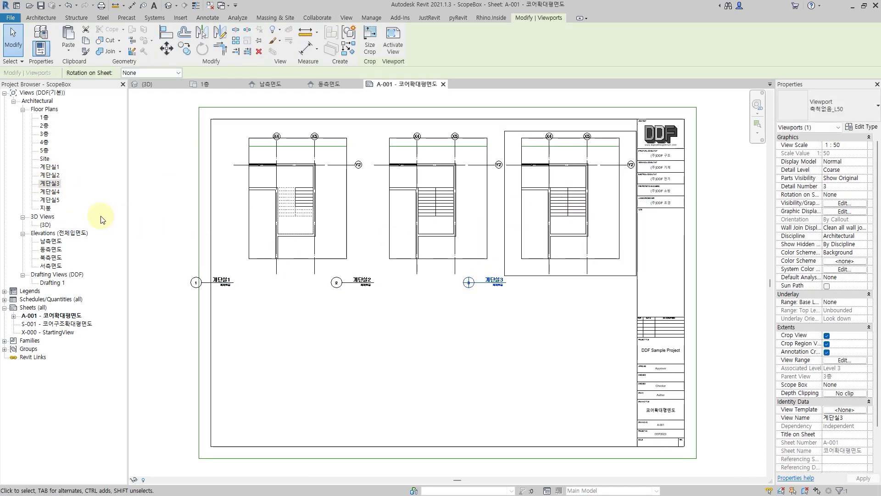
- Place 계단실4 and 계단실5 in the lower row of sheet A-001
left_click(49, 191)
left_click_drag(50, 191, 285, 371)
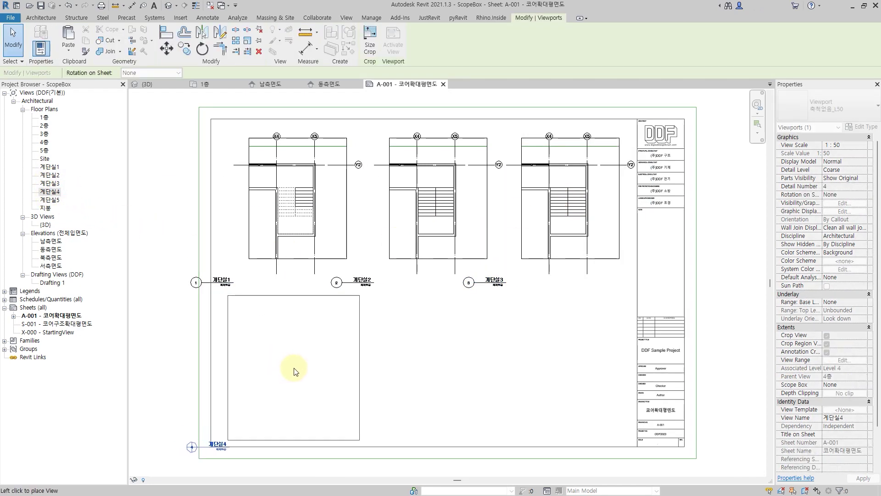
left_click(296, 367)
left_click(49, 200)
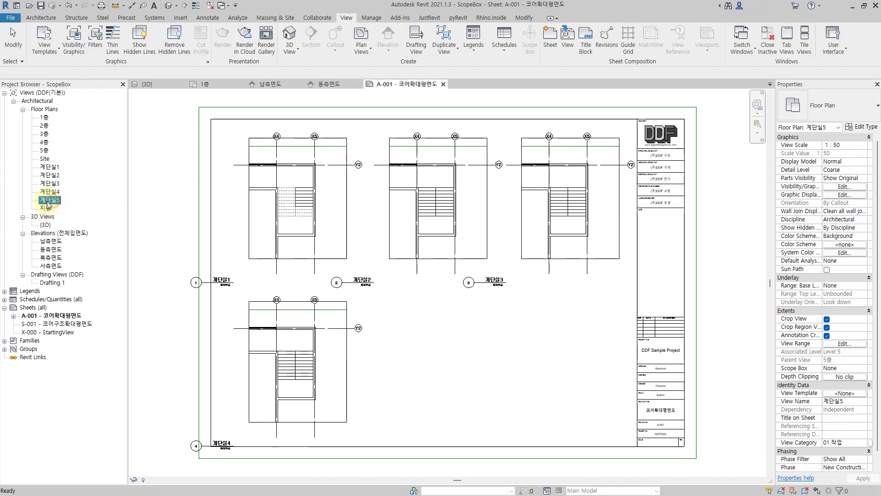
left_click_drag(49, 199, 443, 365)
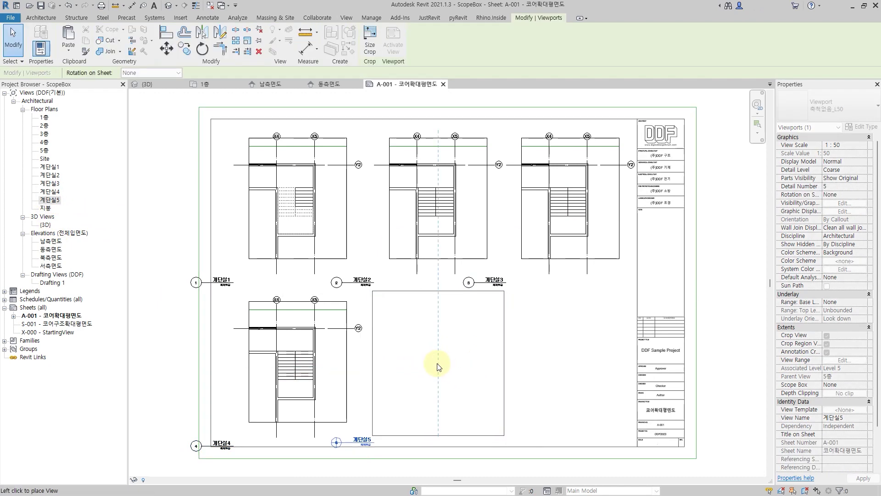
left_click(437, 366)
- Move all five viewport titles beneath their views and close the other view tabs
left_click(213, 275)
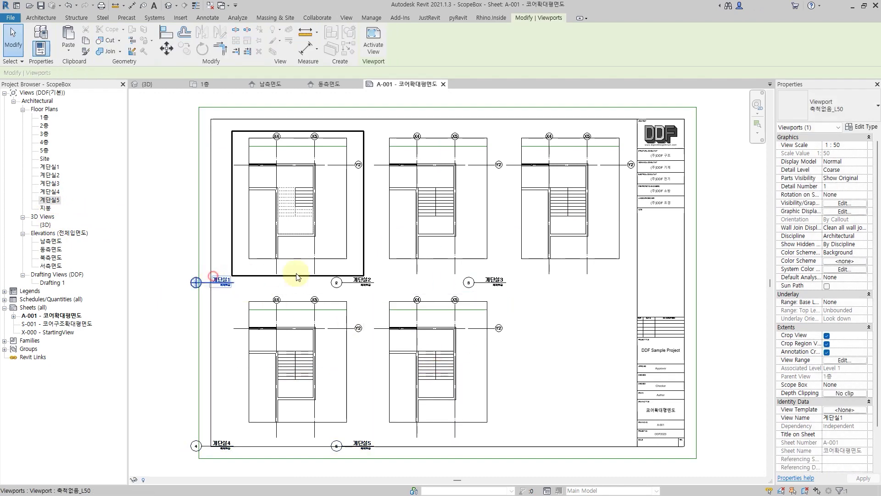
left_click(363, 281, "ctrl")
left_click(493, 281, "ctrl")
left_click(221, 444, "ctrl")
left_click(364, 444, "ctrl")
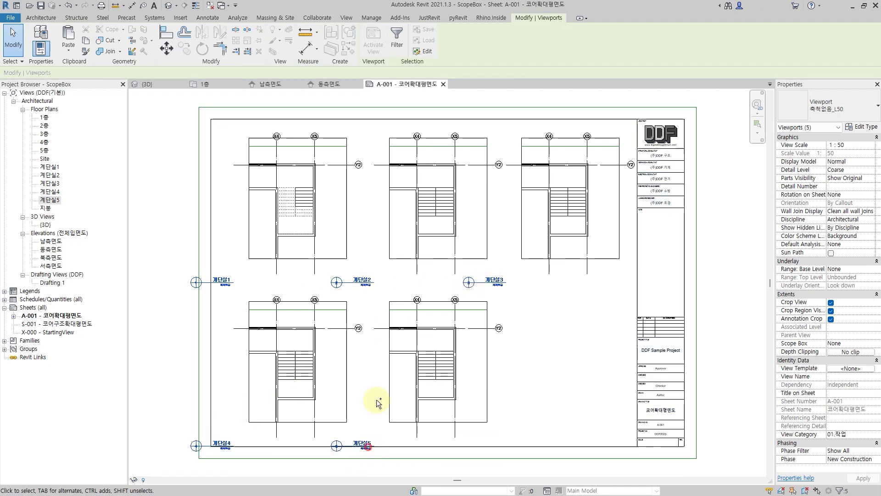
left_click_drag(362, 281, 433, 274)
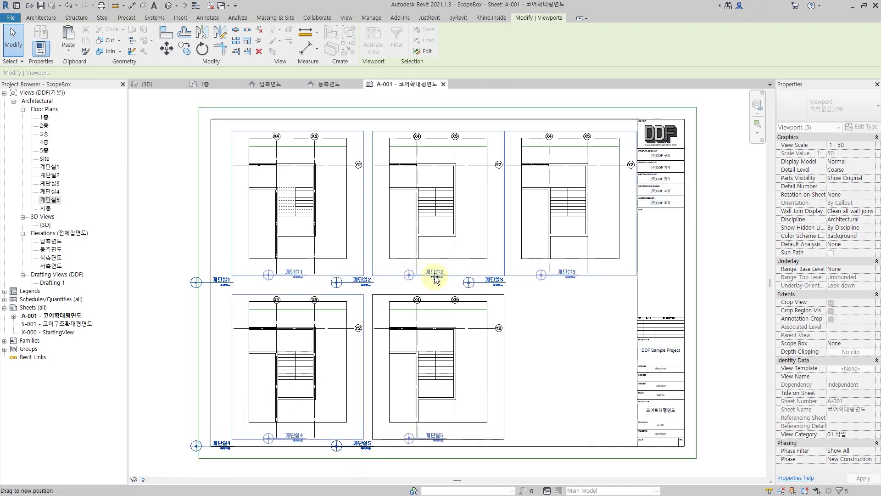
left_click(582, 298)
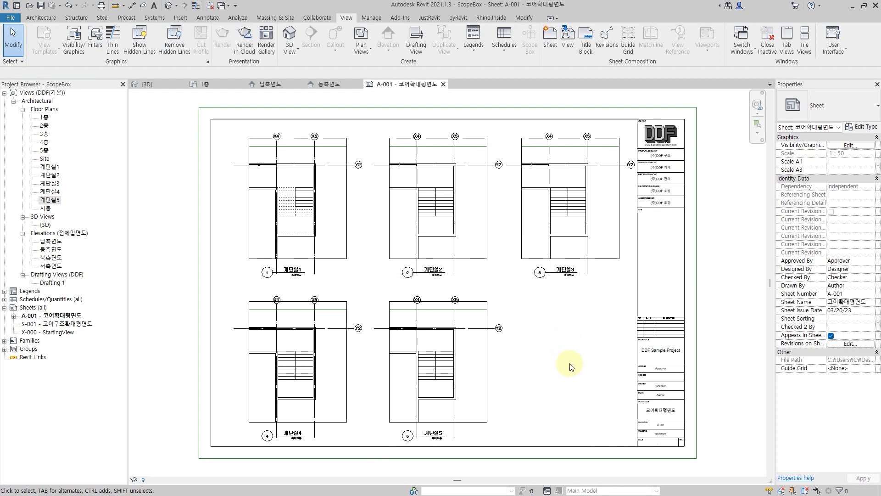
middle_click_drag(566, 363, 556, 363)
left_click(210, 6)
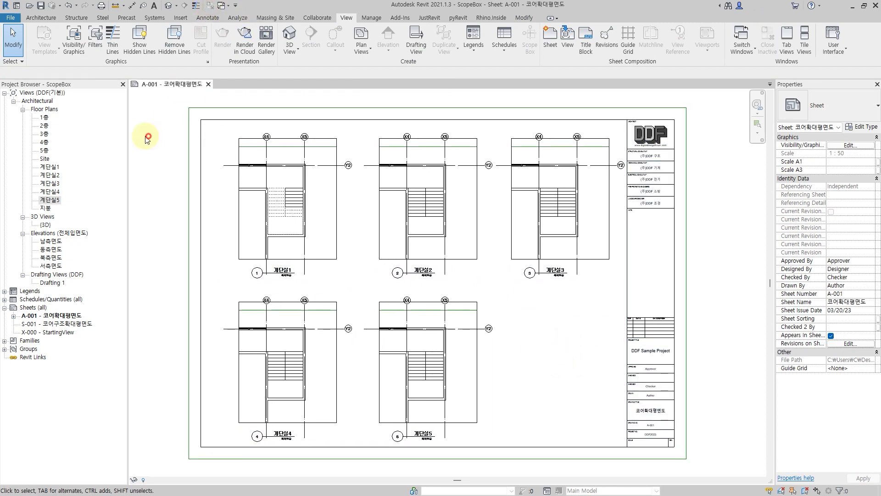
- Tile the 1층 plan beside sheet A-001 with WT, zoom all, and centre the stair callout
double_click(44, 117)
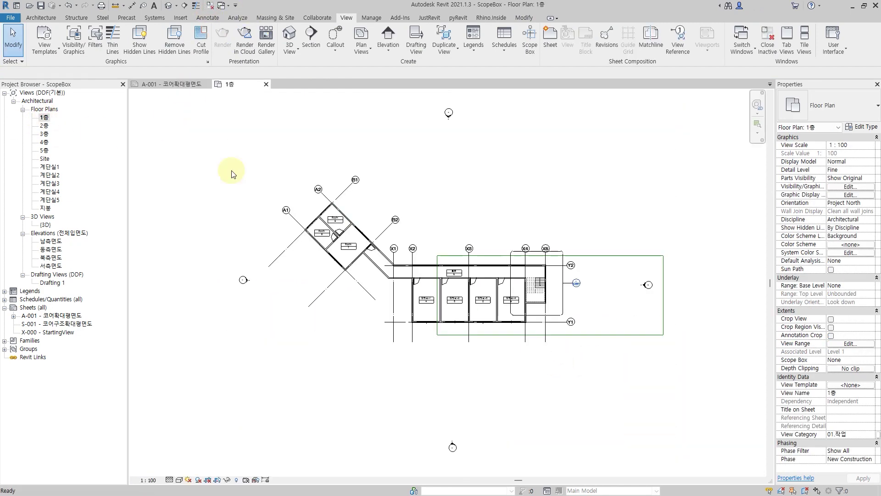
middle_click_drag(490, 206, 450, 212)
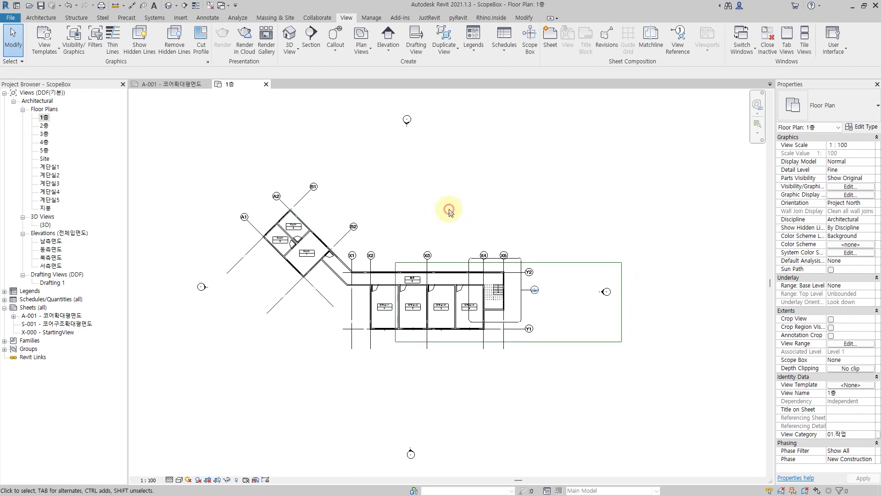
key("w")
key("t")
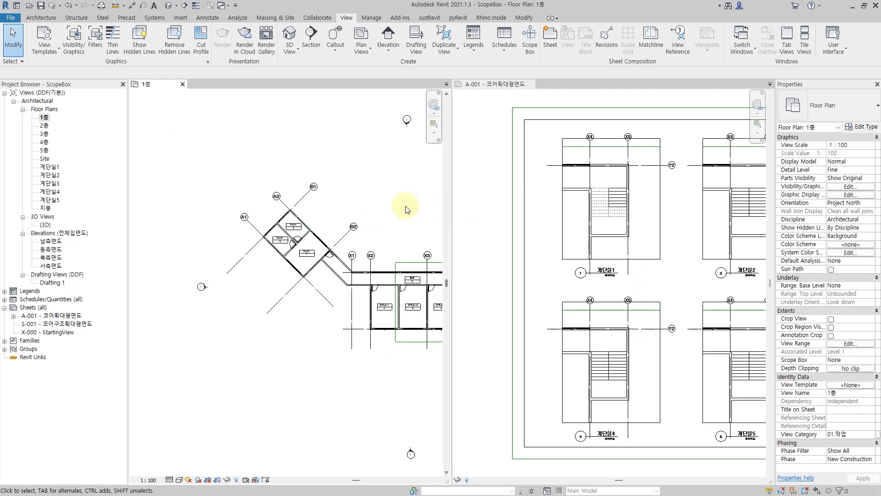
key("z")
key("a")
left_click(474, 205)
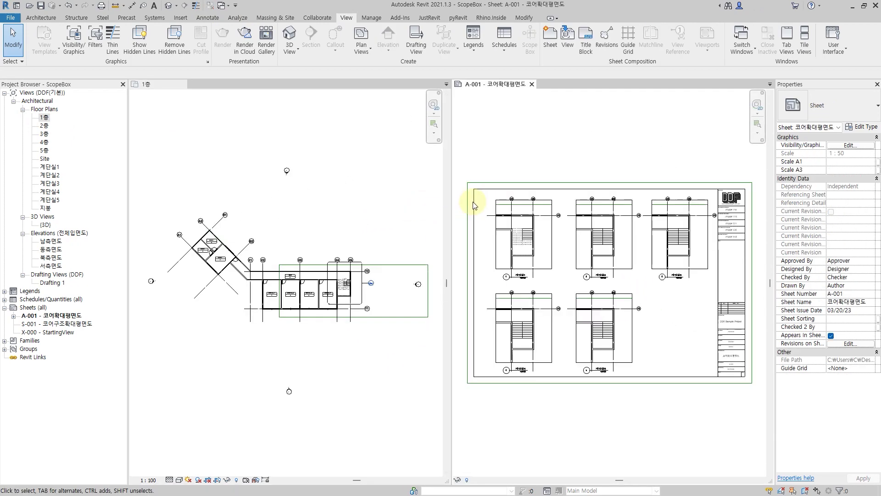
left_click(362, 212)
scroll(368, 289, "up", 3)
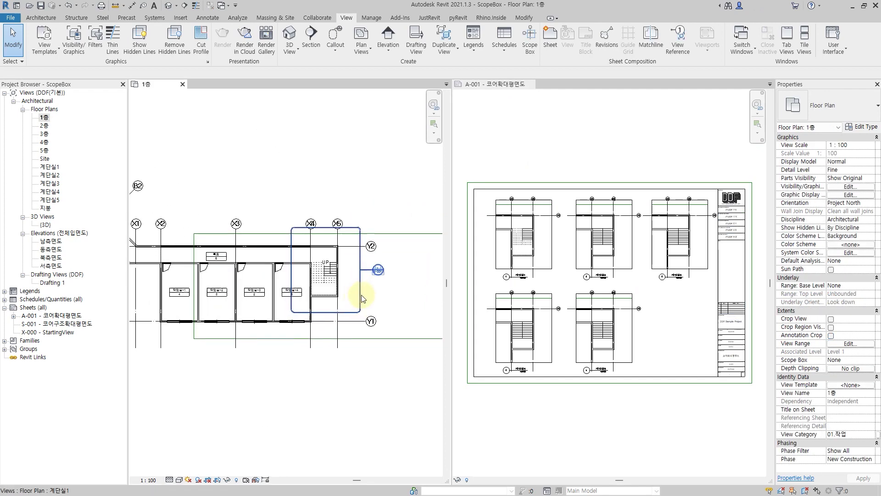
scroll(363, 288, "up", 3)
scroll(359, 287, "up", 3)
middle_click_drag(359, 287, 331, 288)
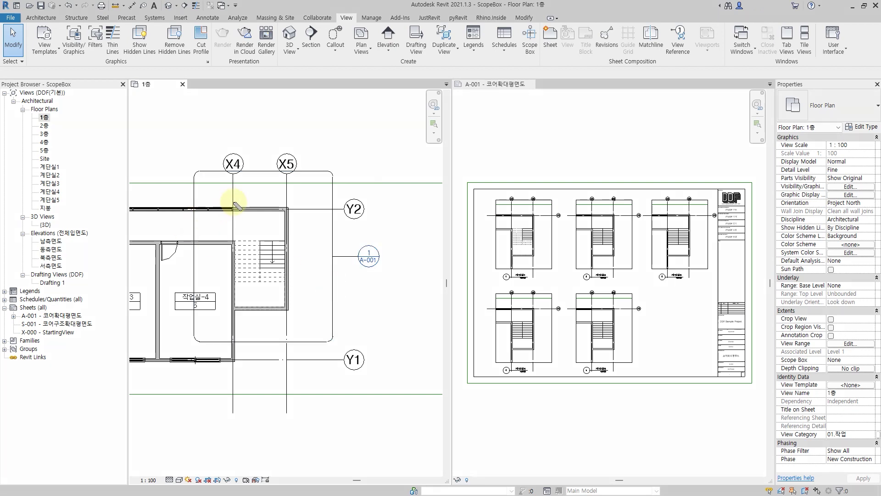
- Extend the stair callout's top above the grid heads, bottom to Y1, and left side
mouse_move(231, 205)
left_mouse_down()
mouse_move(236, 304)
mouse_move(287, 310)
mouse_move(291, 220)
mouse_move(232, 206)
mouse_move(177, 207)
mouse_move(183, 309)
mouse_move(230, 314)
mouse_move(244, 210)
left_mouse_up()
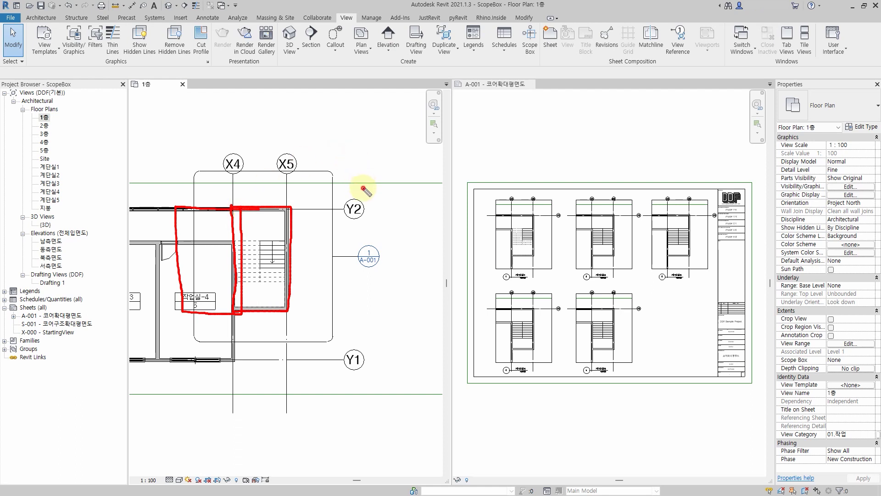
mouse_move(363, 189)
left_mouse_down()
mouse_move(360, 146)
mouse_move(157, 143)
mouse_move(148, 344)
mouse_move(226, 370)
mouse_move(364, 383)
mouse_move(367, 154)
left_mouse_up()
key("Escape")
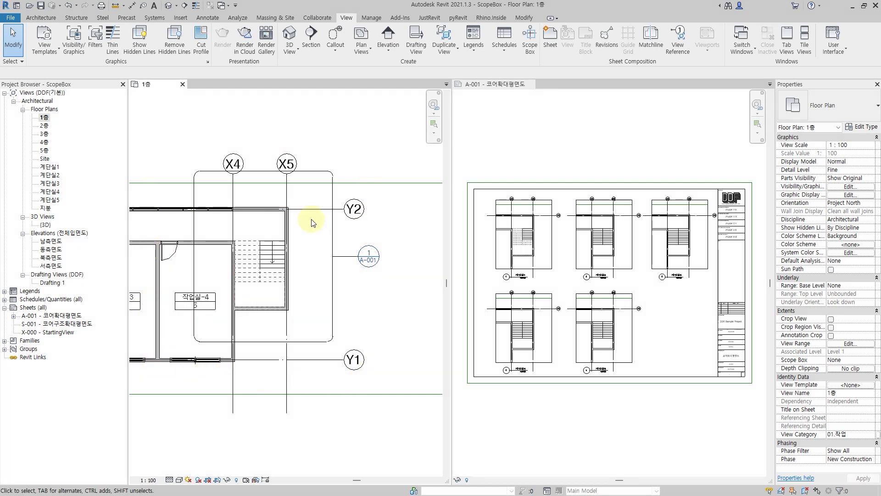
left_click(333, 230)
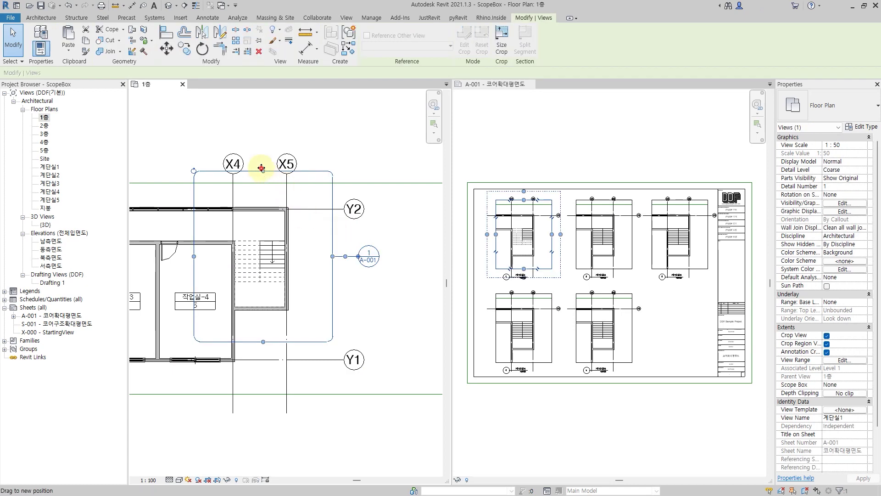
left_click_drag(262, 171, 263, 146)
left_click_drag(263, 341, 260, 366)
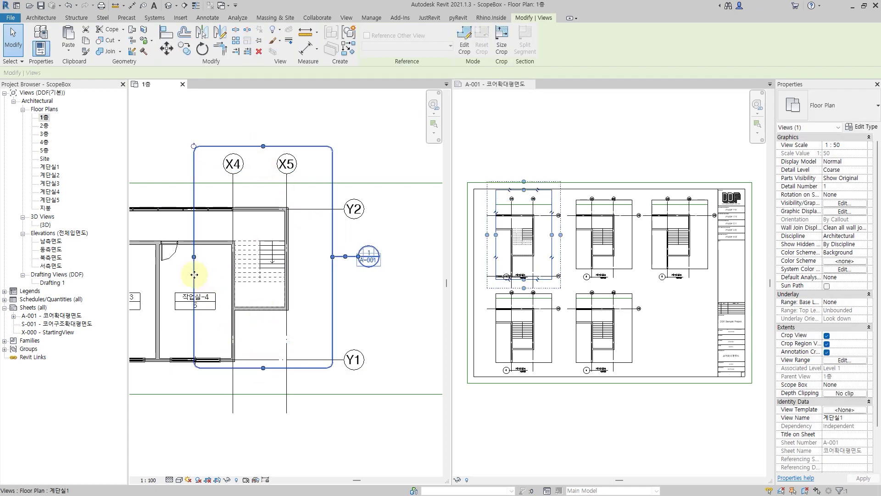
left_click_drag(193, 250, 167, 261)
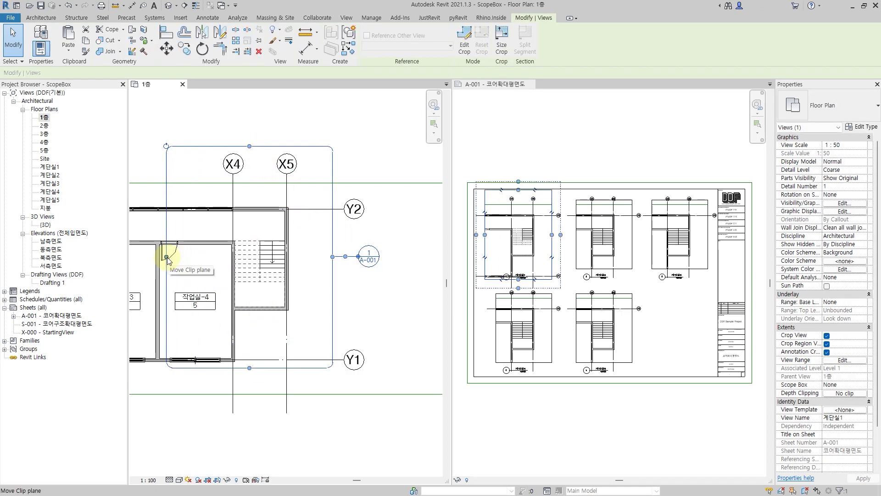
left_click(389, 134)
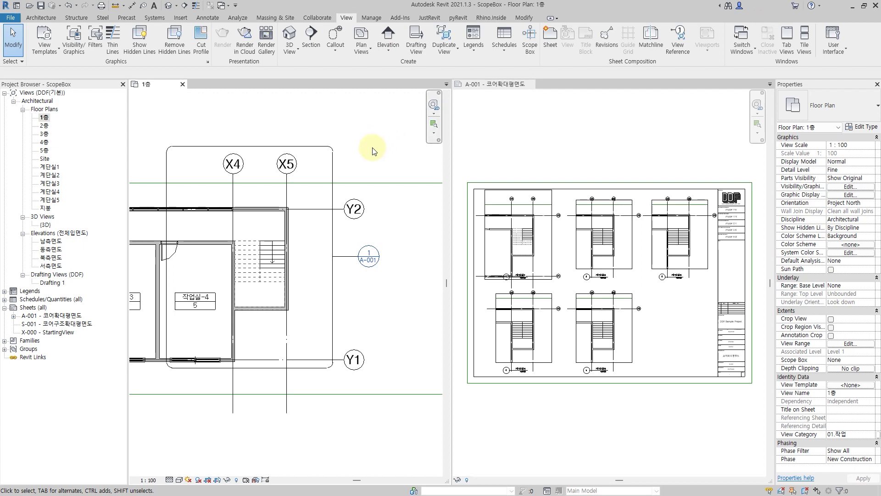
- Select the four 계단실1 crop profile lines for copying and finish edit mode
double_click(333, 170)
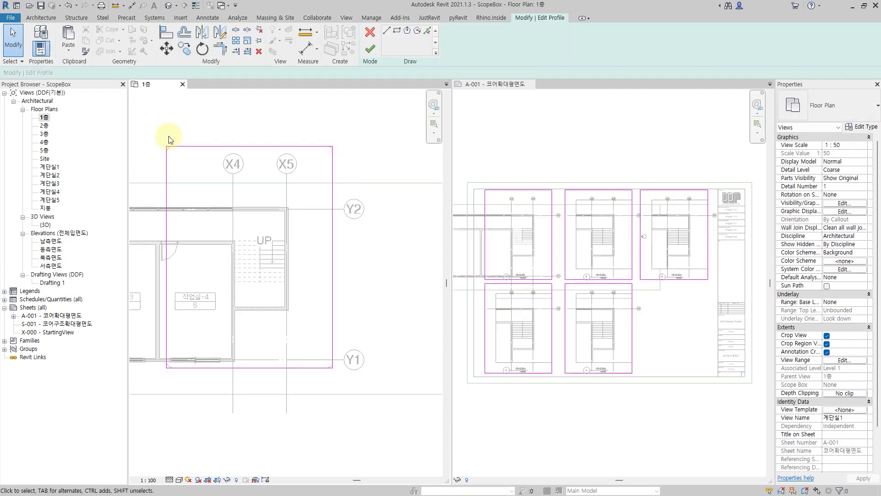
left_click_drag(348, 391, 143, 120)
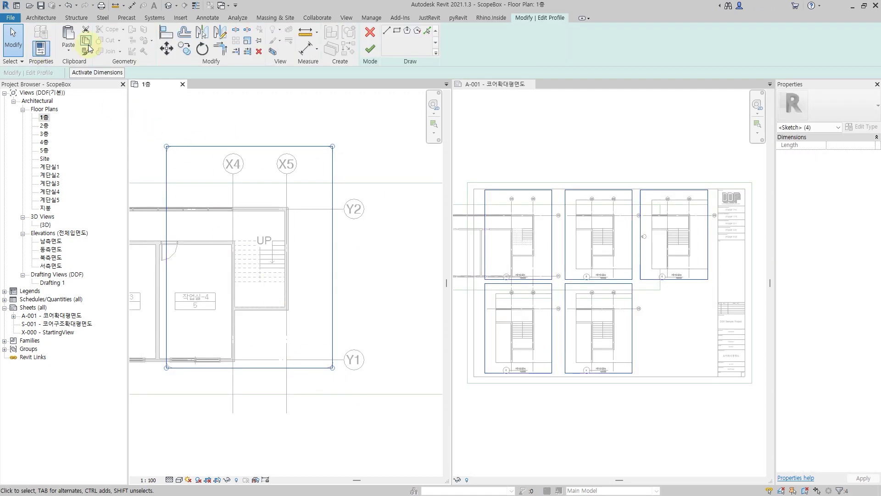
left_click(369, 48)
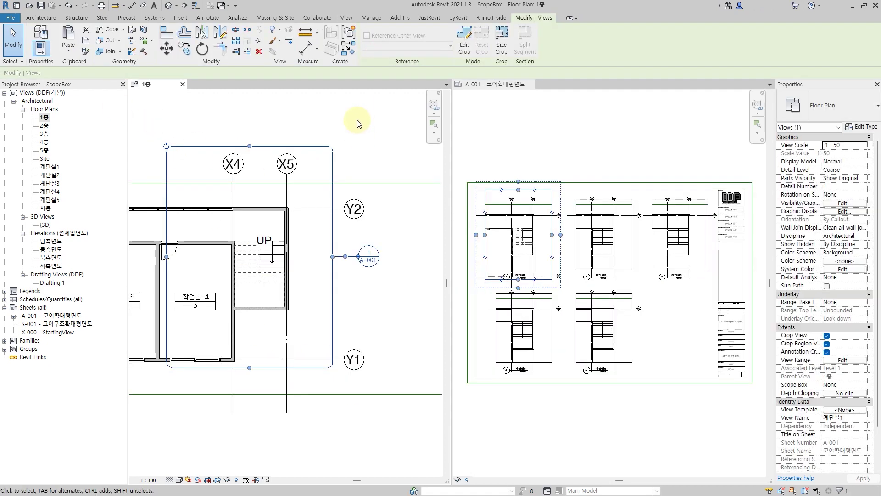
- On 2층, replace the 계단실2 crop profile with the copied lines pasted in the same place
left_click(46, 126)
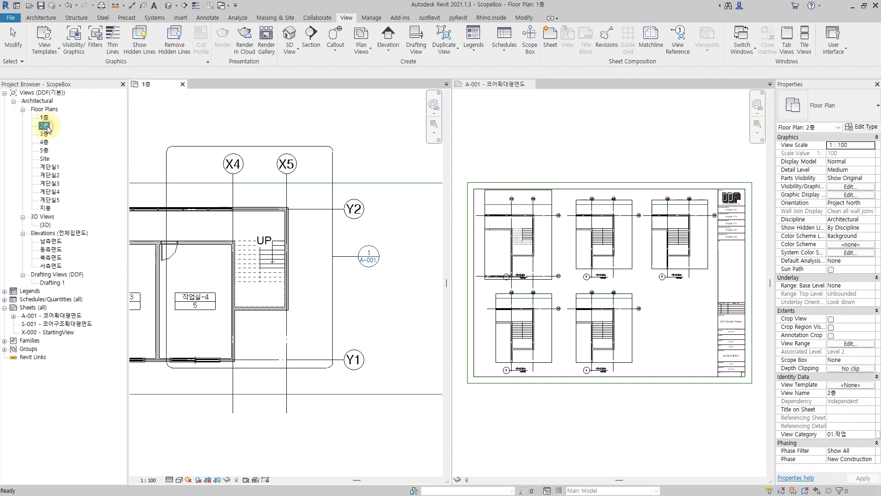
double_click(44, 126)
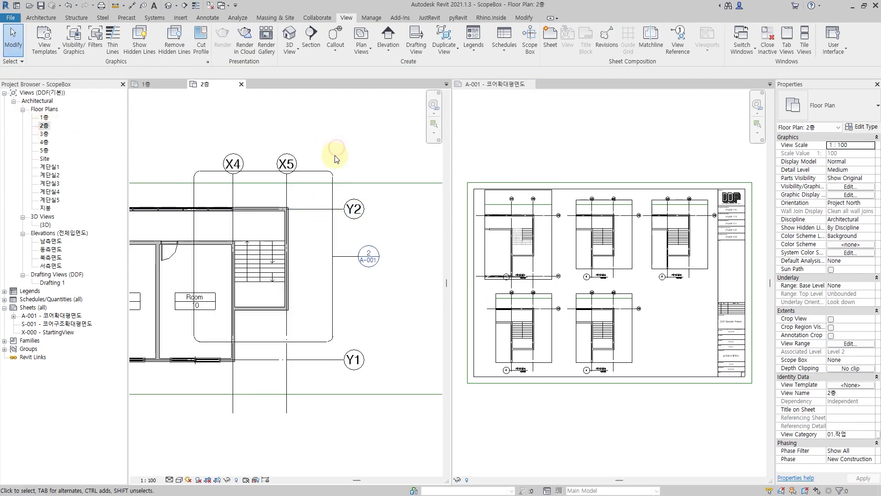
double_click(332, 191)
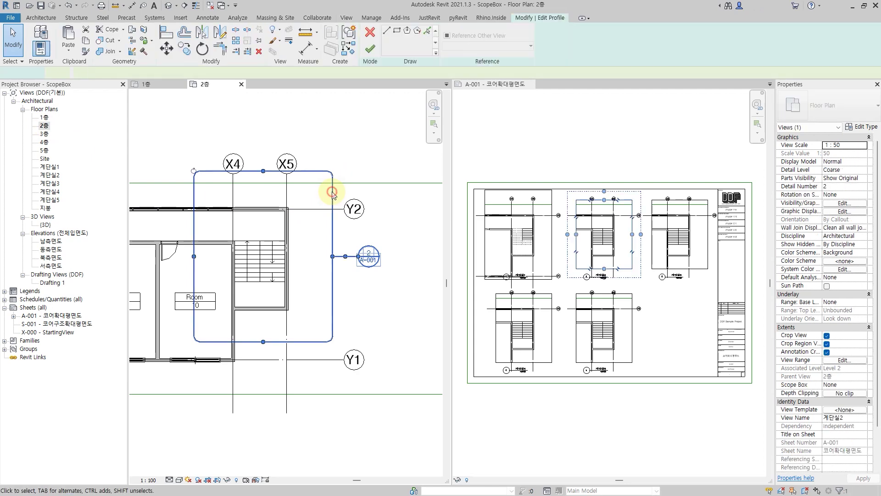
left_click_drag(159, 115, 359, 369)
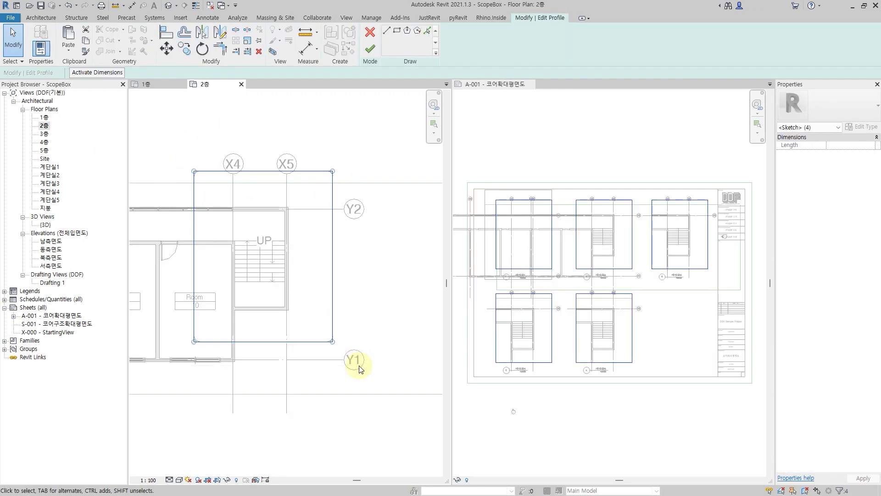
left_click(359, 370)
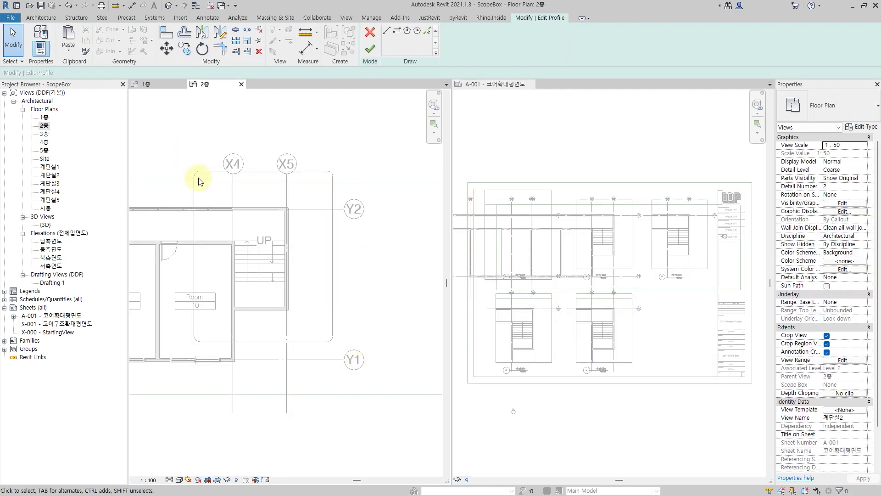
left_click(68, 50)
left_click(103, 121)
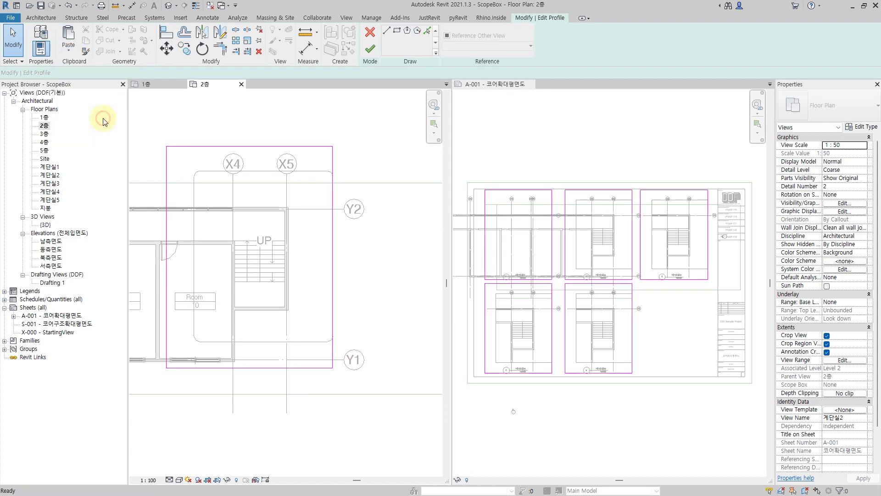
left_click(371, 49)
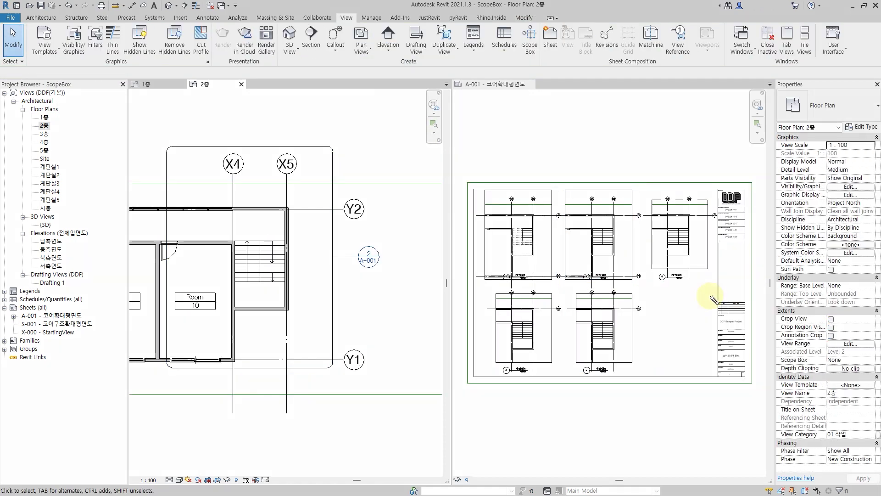
- Make final adjustments on the 2층 plan, then close the 2층 view
left_click_drag(658, 200, 691, 207)
left_click_drag(505, 306, 532, 306)
left_click_drag(601, 317, 640, 315)
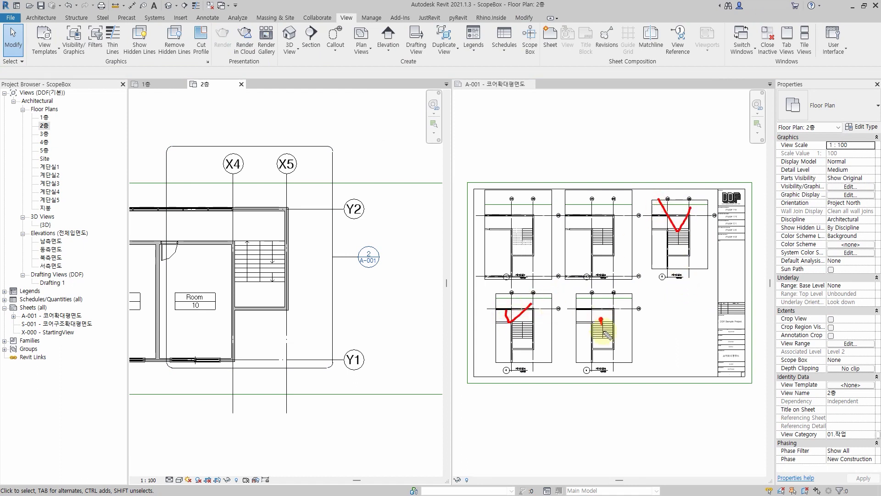
key("Escape")
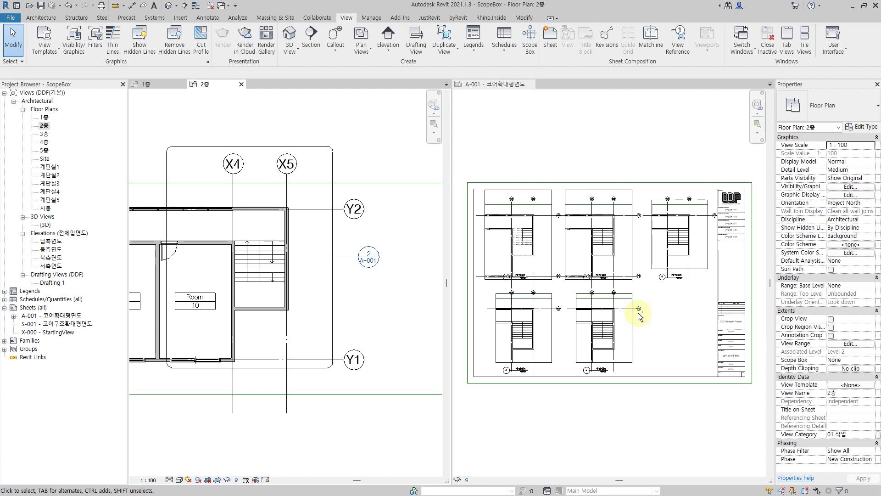
left_click(240, 84)
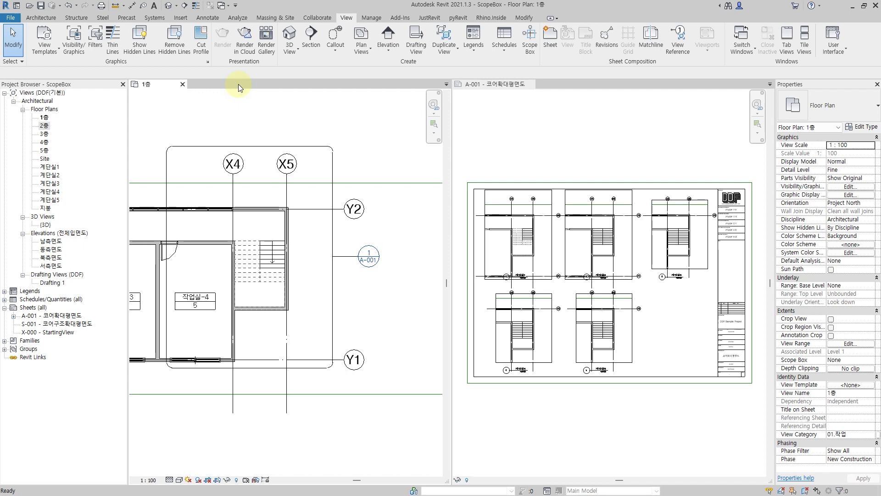
- Name the scope box around the core 계단실 in Properties
scroll(287, 249, "down", 2)
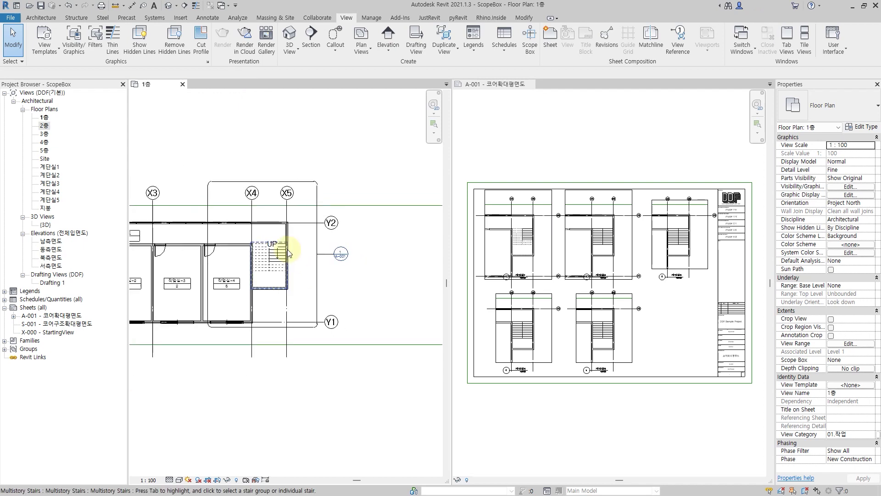
scroll(291, 250, "down", 3)
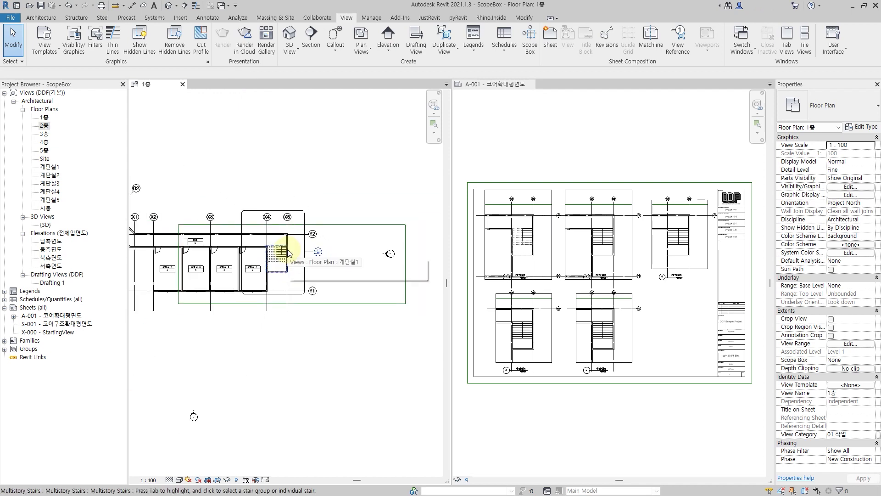
left_click(343, 225)
type("계단실")
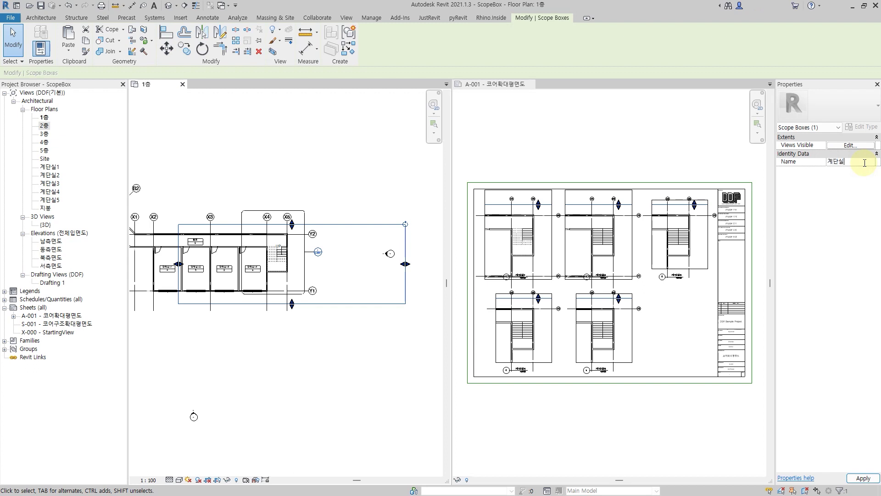
left_click(365, 177)
- Pull all four edges of the 계단실 scope box in to frame the X4–X5 stair
left_click(356, 225)
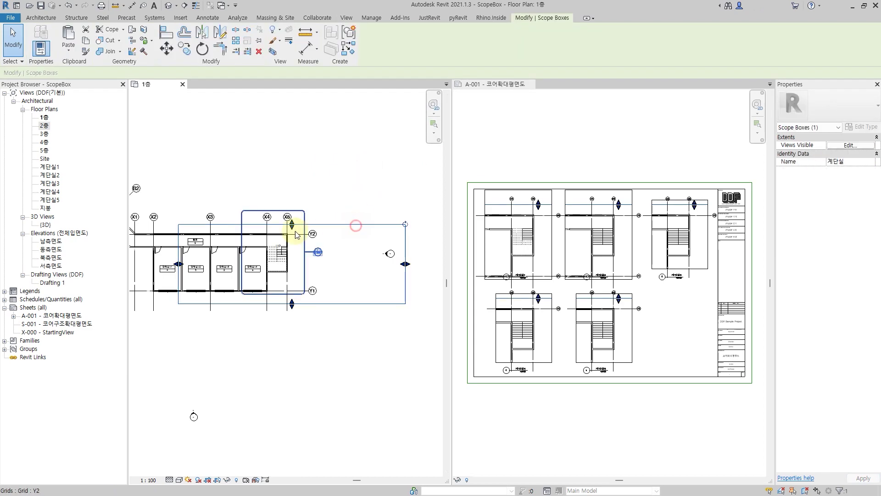
scroll(262, 232, "up", 1)
scroll(262, 232, "up", 1)
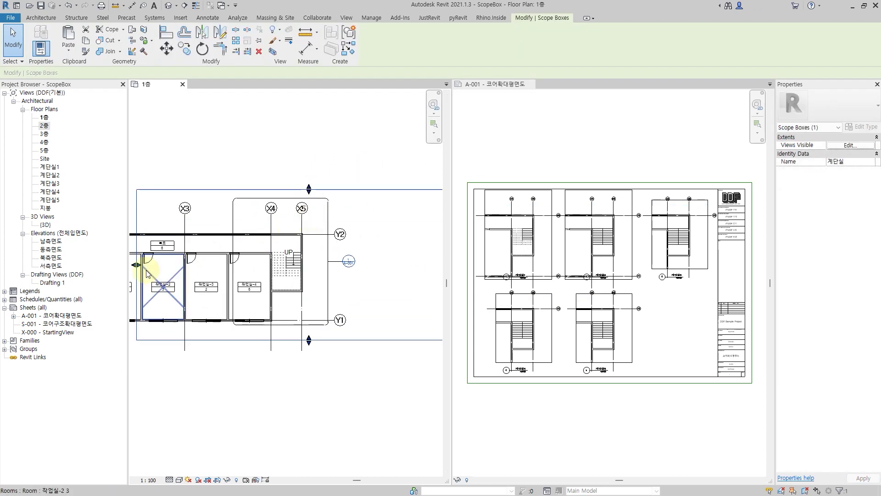
left_click_drag(138, 265, 254, 265)
scroll(227, 264, "down", 1)
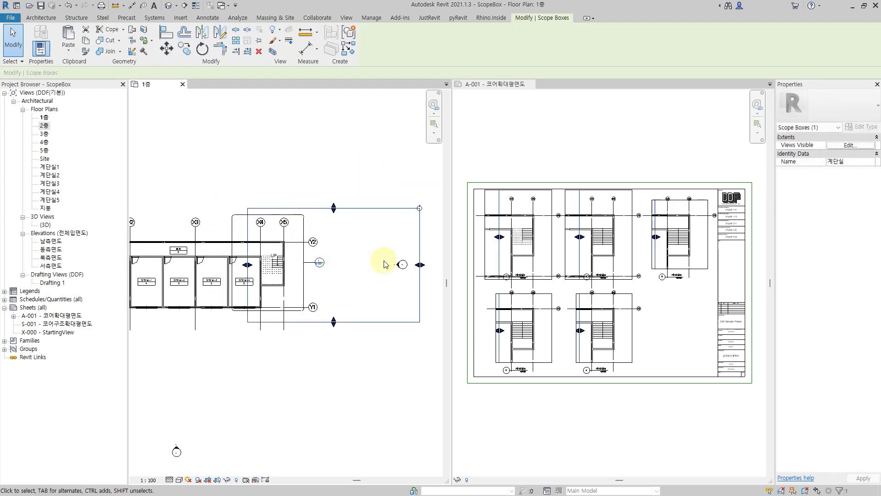
left_click_drag(420, 265, 293, 265)
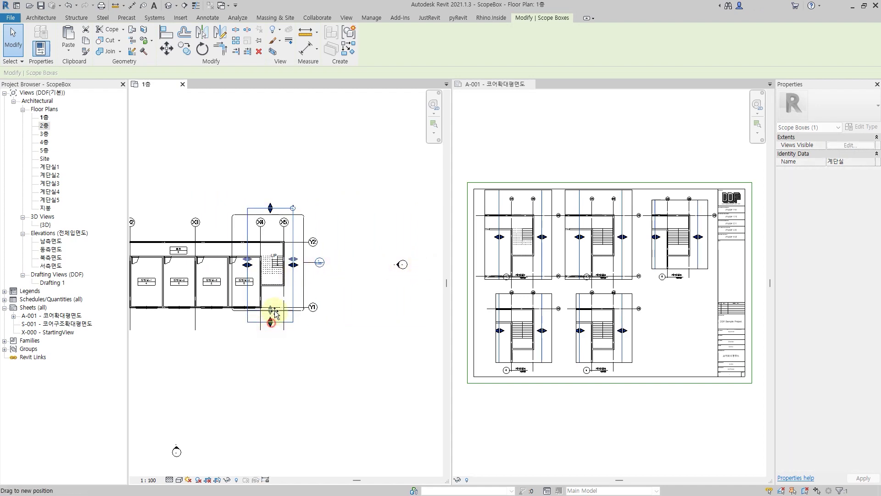
left_click_drag(274, 312, 273, 296)
scroll(251, 278, "up", 2)
left_click_drag(279, 172, 281, 210)
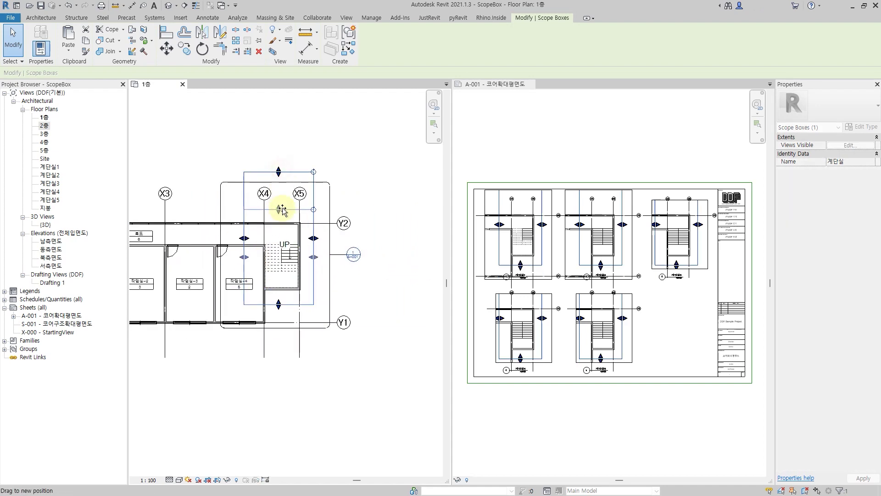
left_click(361, 192)
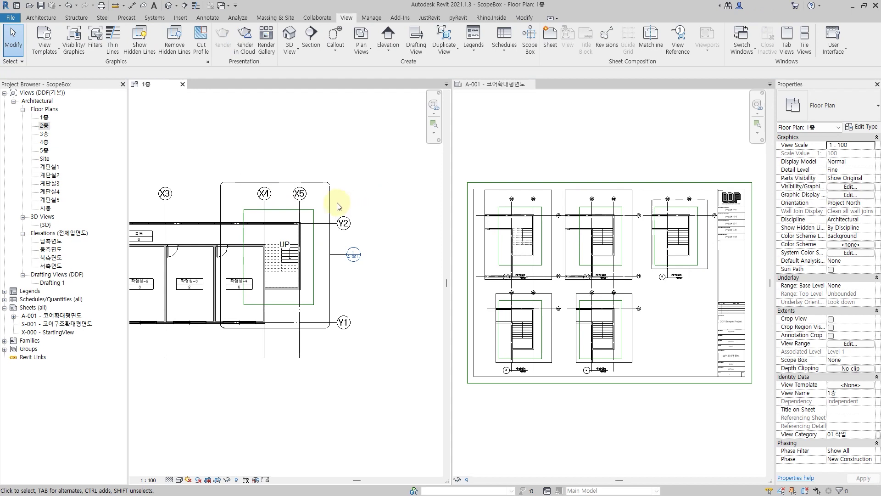
- Drag elements near the stair in the 1층 plan, then clear the selection
scroll(352, 202, "up", 1)
scroll(351, 197, "up", 1)
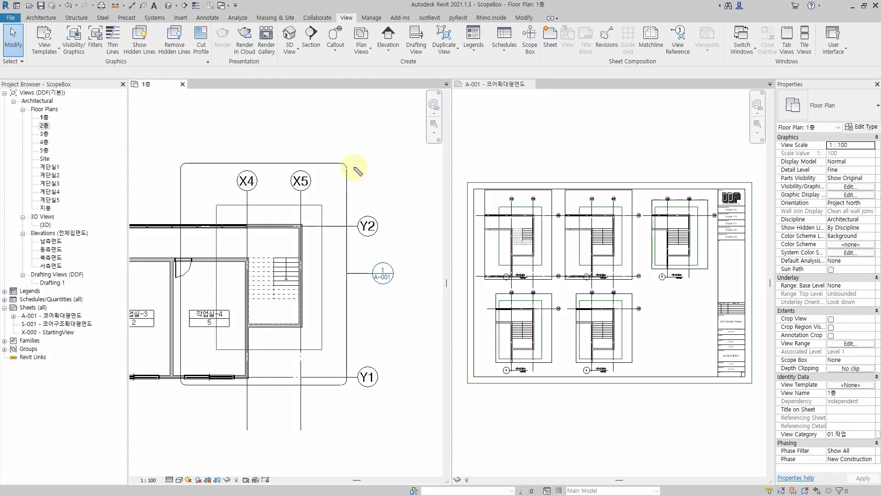
left_click_drag(329, 147, 366, 151)
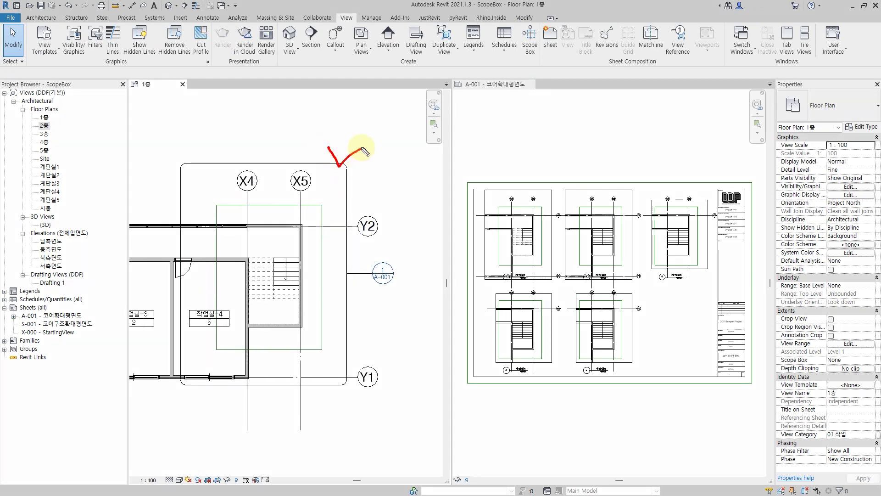
left_click_drag(311, 196, 331, 190)
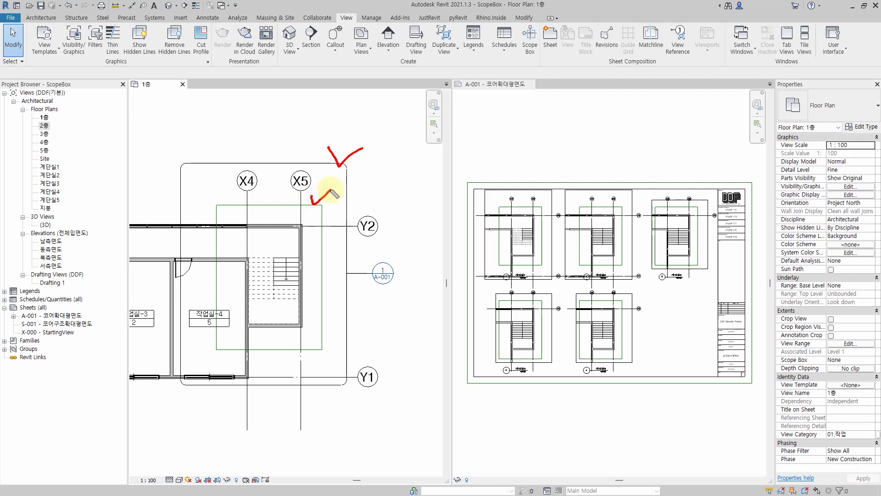
key("Escape")
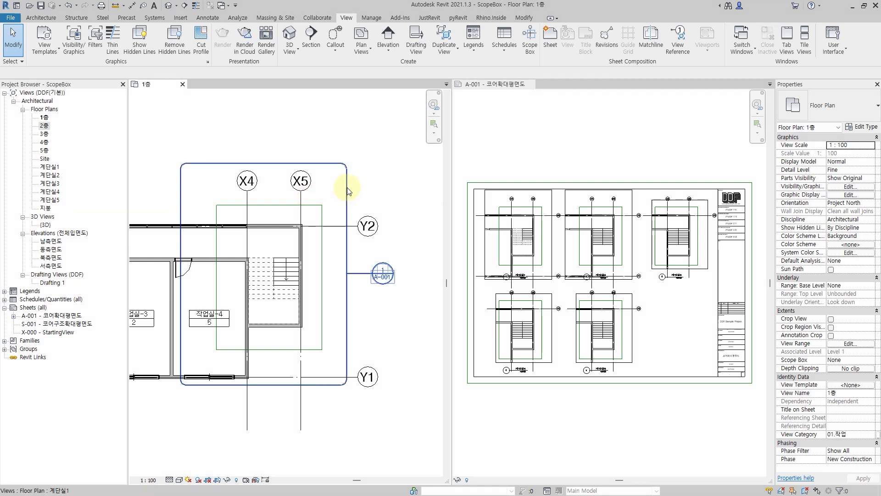
- Set the 계단실1 callout's Scope Box to 계단실 and deselect it
left_click(347, 189)
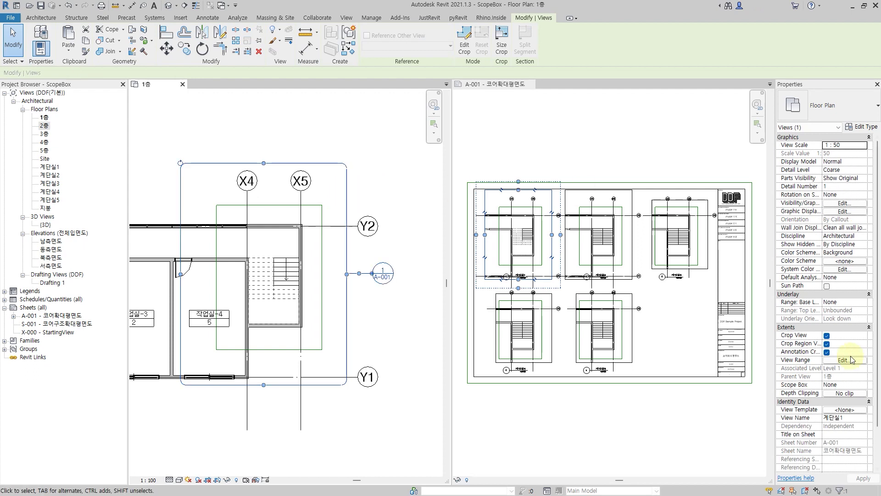
scroll(849, 367, "down", 1)
left_click(867, 368)
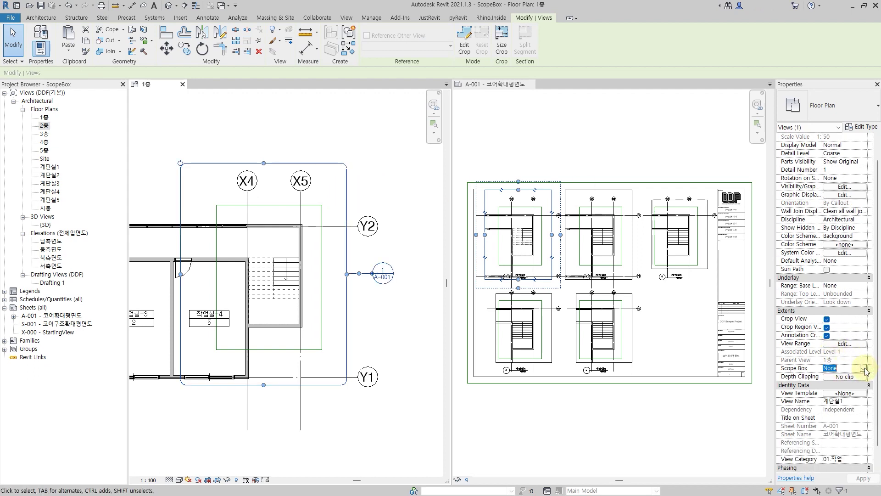
left_click(863, 368)
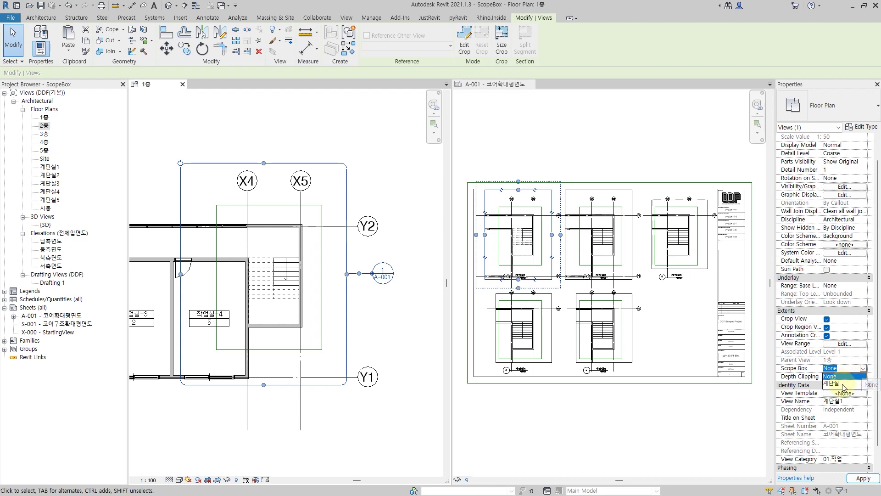
left_click(843, 387)
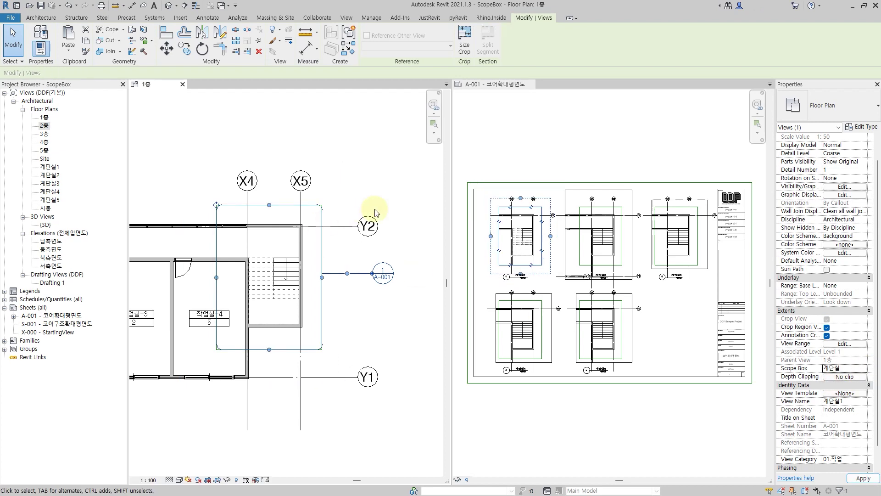
left_click(370, 179)
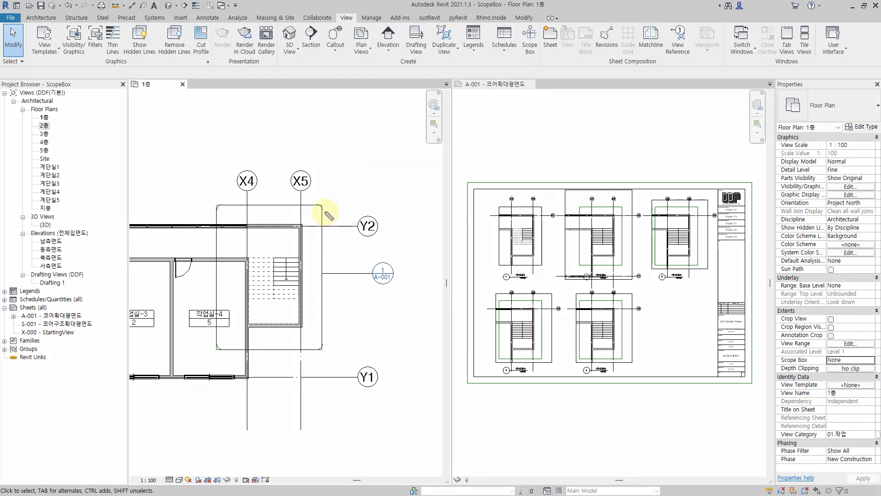
- Drag within the plan and sheet views, then clear the selection
left_click_drag(324, 203, 222, 341)
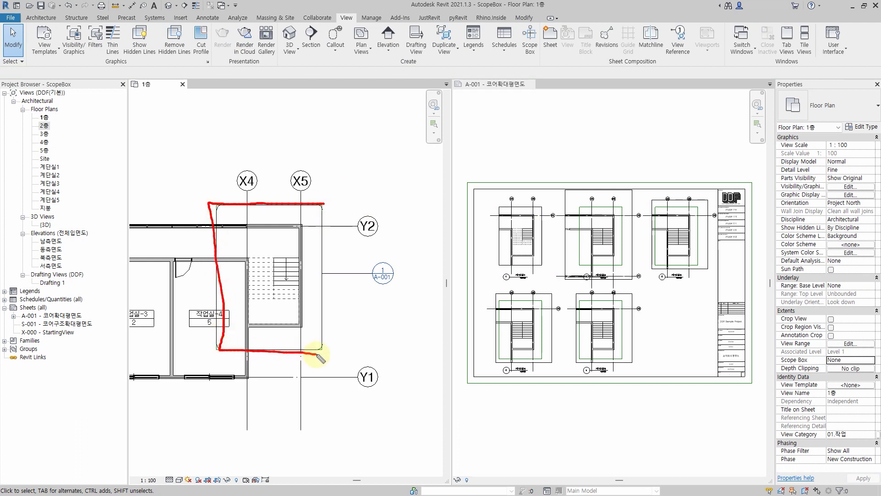
left_click_drag(224, 345, 332, 201)
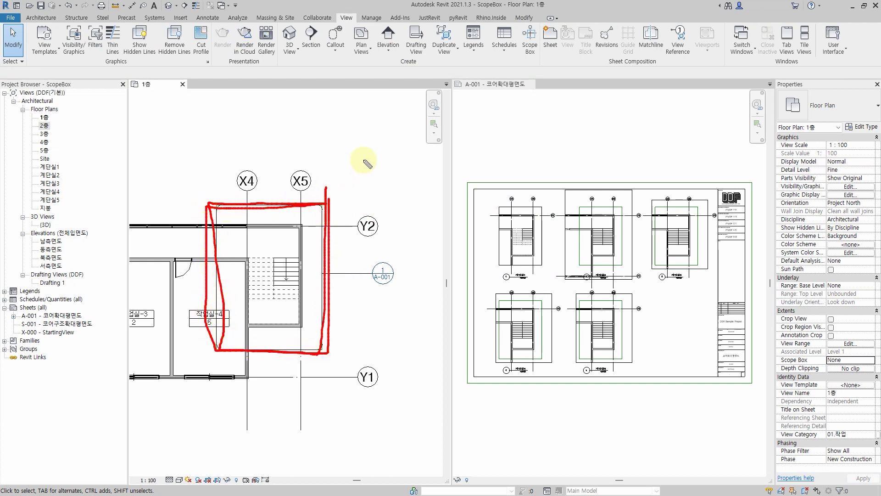
left_click_drag(507, 166, 545, 182)
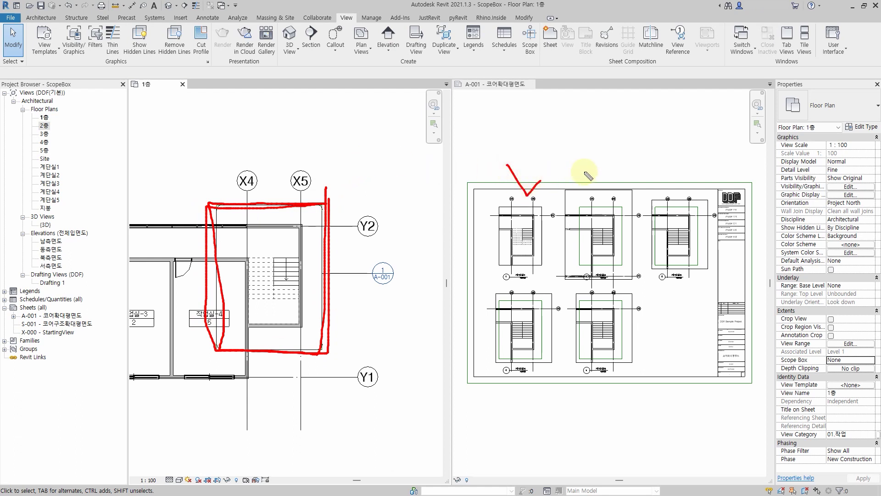
key("Escape")
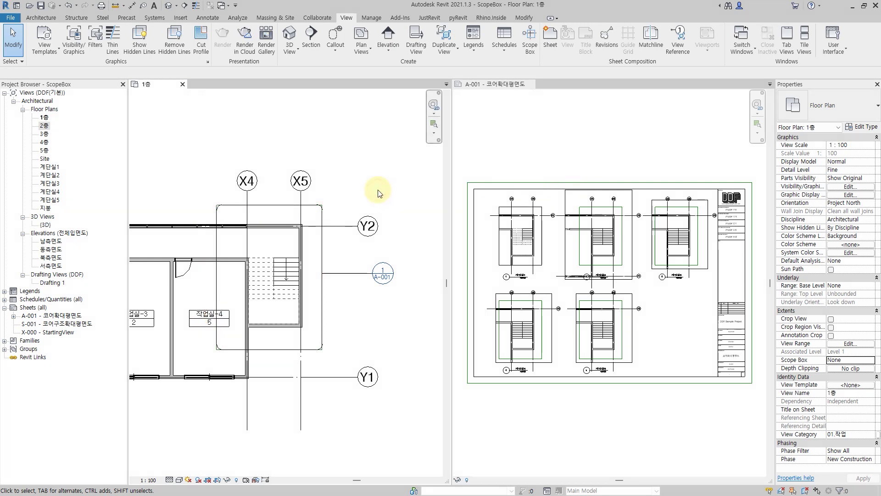
- Select stair views 계단실1–계단실5 together and set their Scope Box to 계단실
left_click(51, 175)
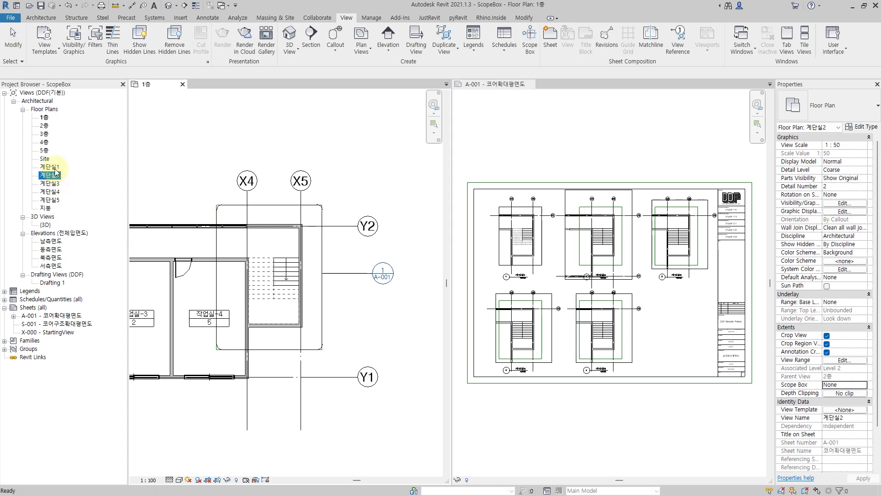
left_click(54, 167)
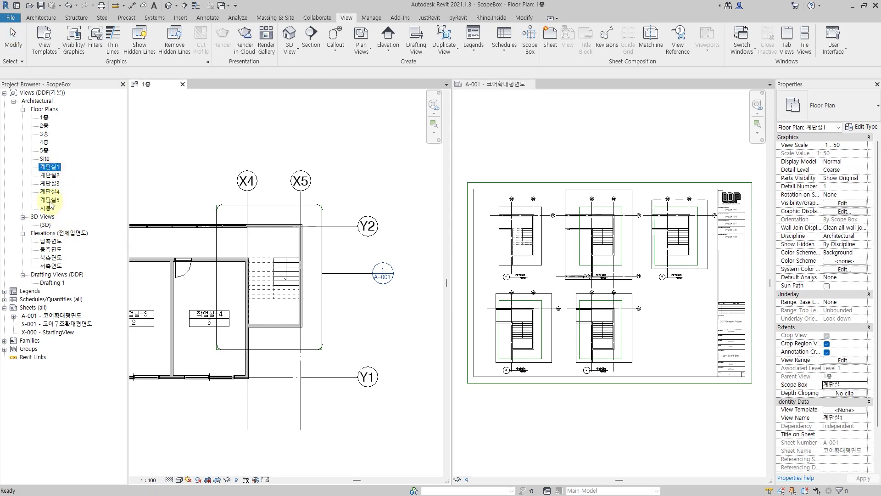
left_click(51, 200, "shift")
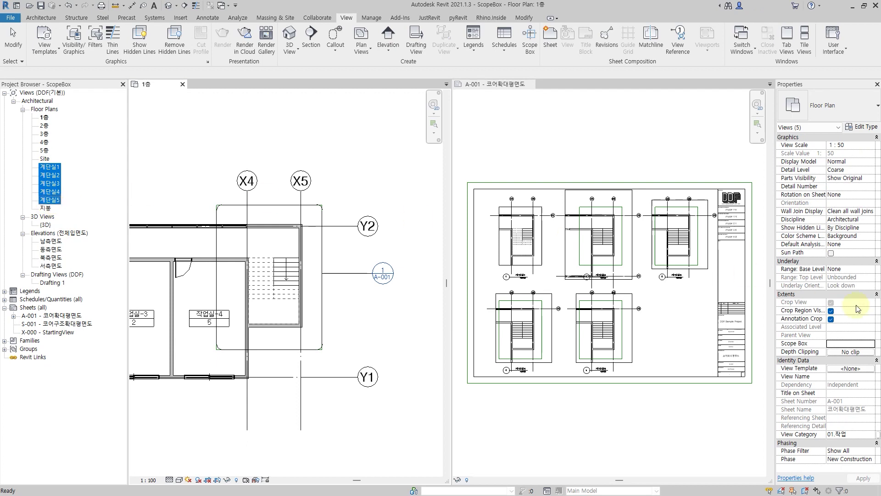
left_click(869, 343)
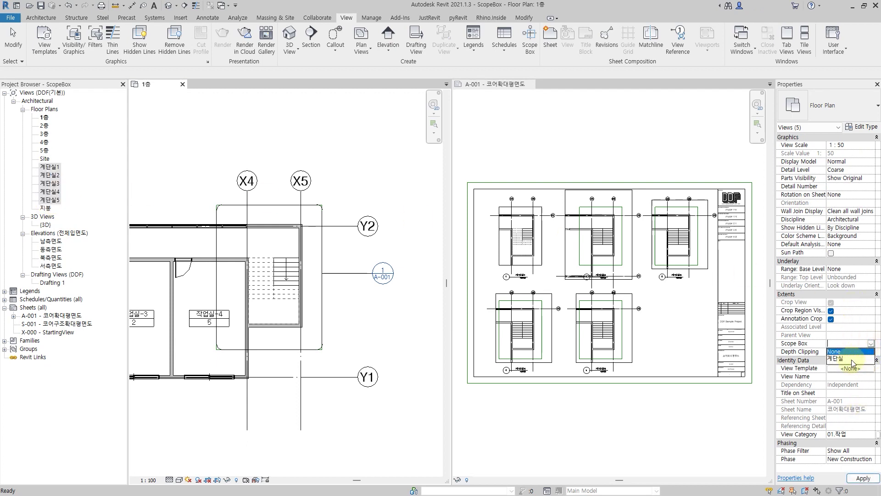
left_click(836, 358)
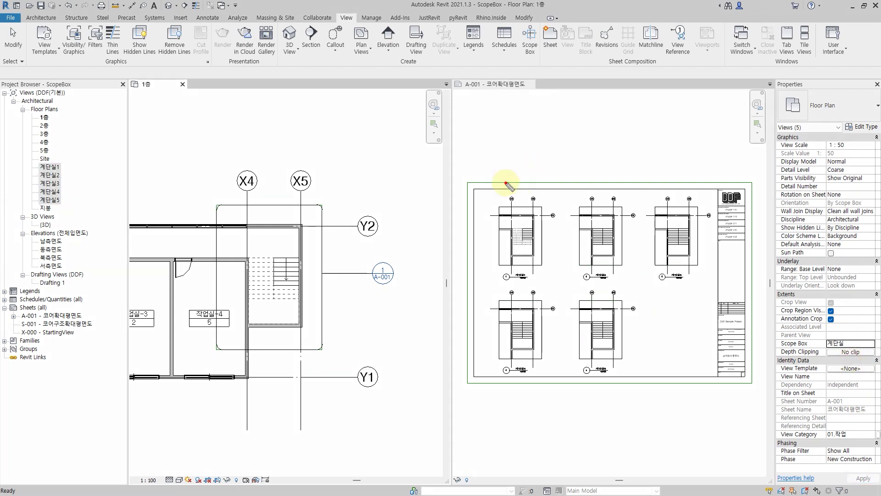
left_click_drag(505, 181, 614, 194)
left_click_drag(667, 178, 699, 198)
left_click_drag(511, 280, 628, 296)
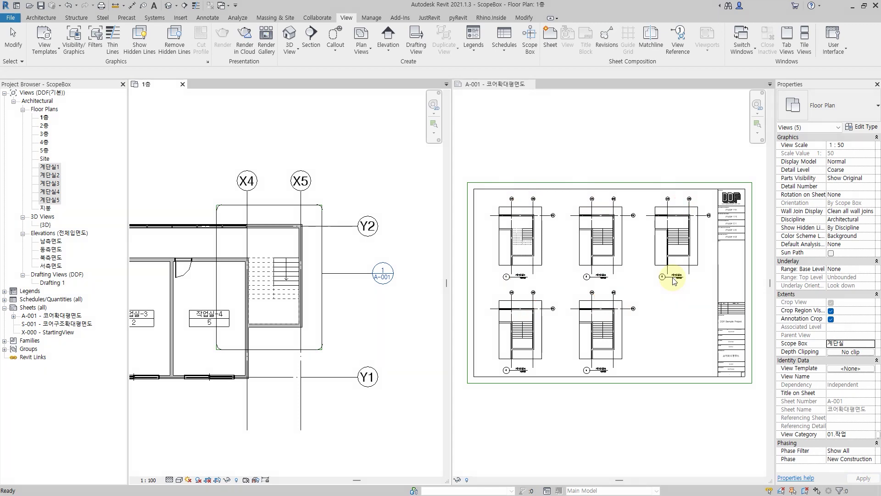
left_click(379, 163)
- Drag the 계단실 scope box edges until it hugs the X4–X5 stair above grid Y1
left_click(322, 251)
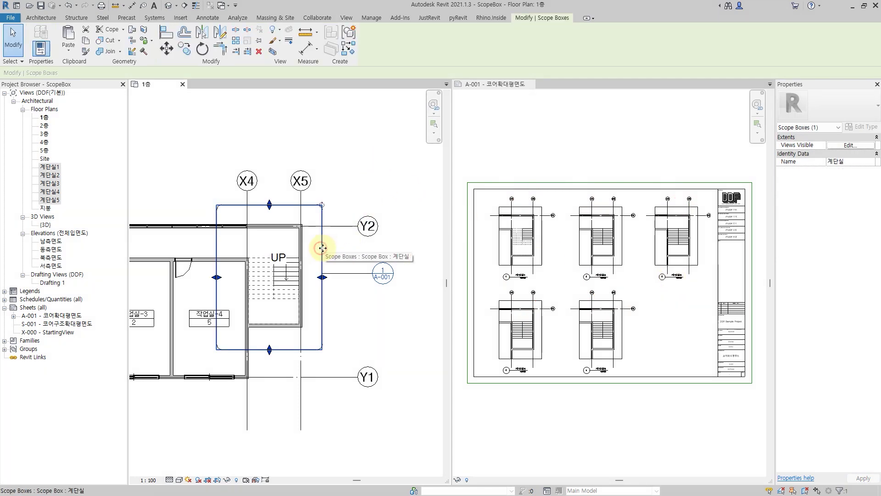
left_click_drag(324, 277, 344, 281)
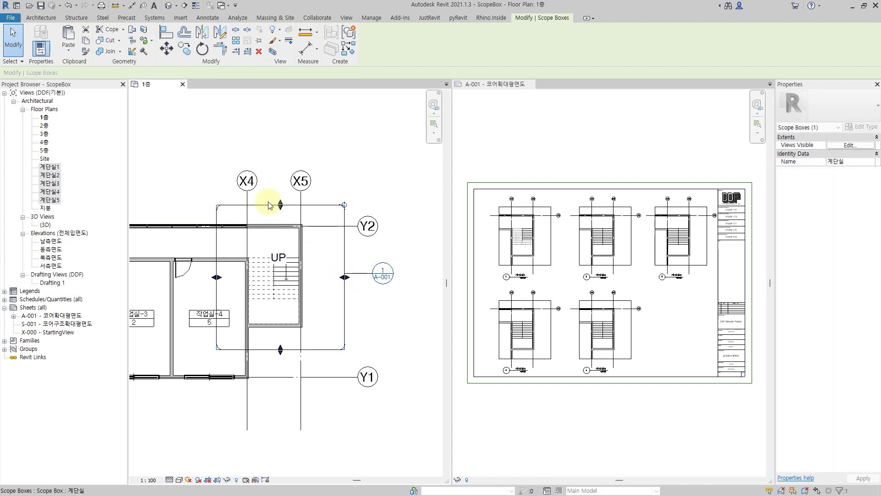
left_click_drag(278, 205, 280, 165)
left_click_drag(281, 350, 280, 379)
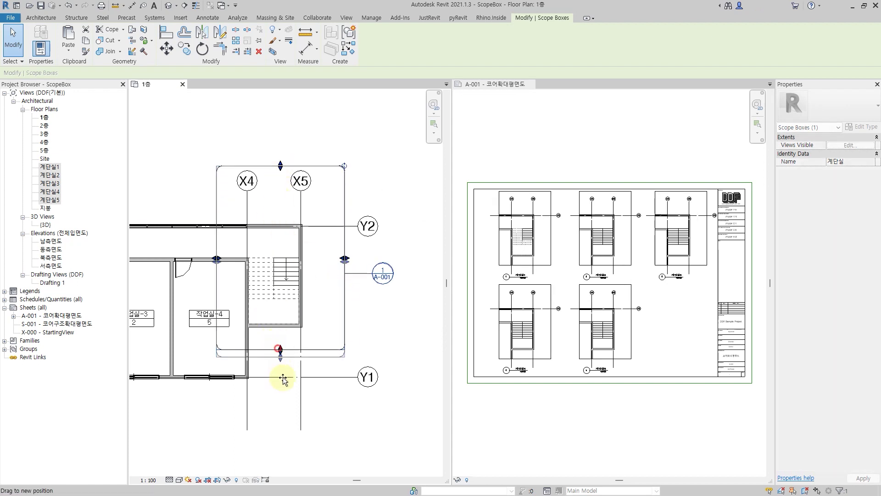
left_click_drag(216, 274, 190, 274)
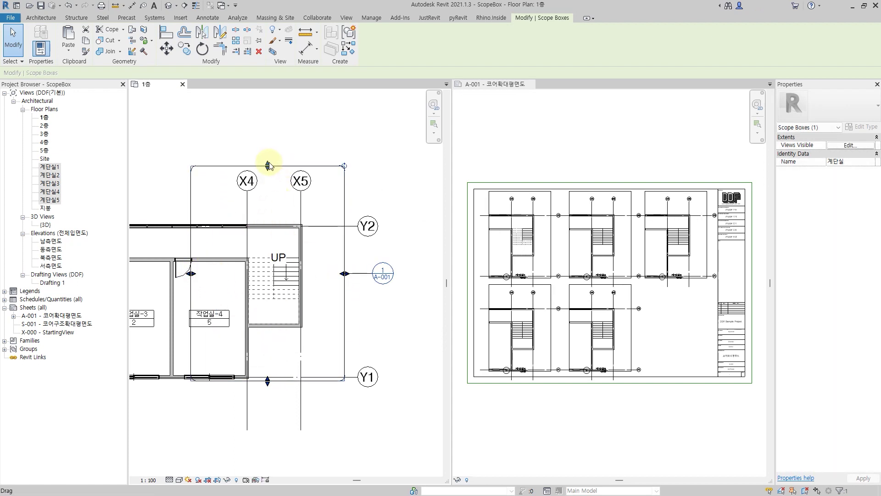
left_click_drag(268, 166, 270, 206)
left_click_drag(345, 293, 309, 293)
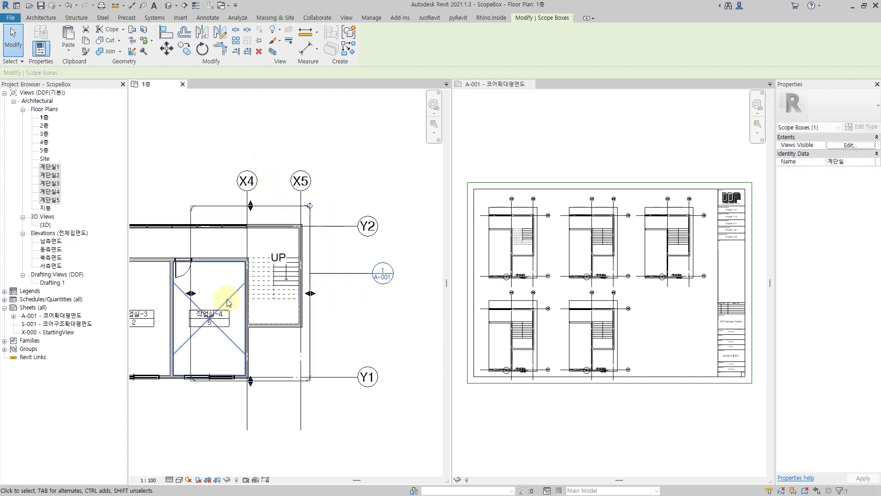
left_click_drag(191, 293, 234, 293)
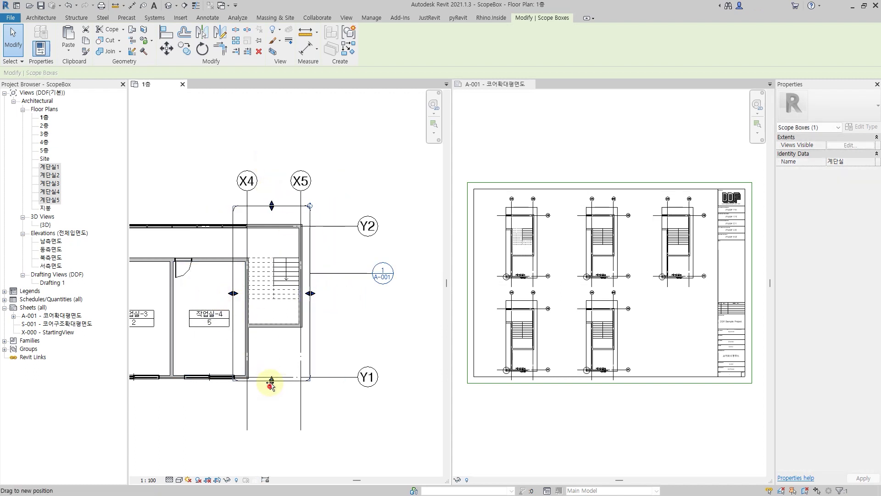
left_click_drag(272, 381, 272, 340)
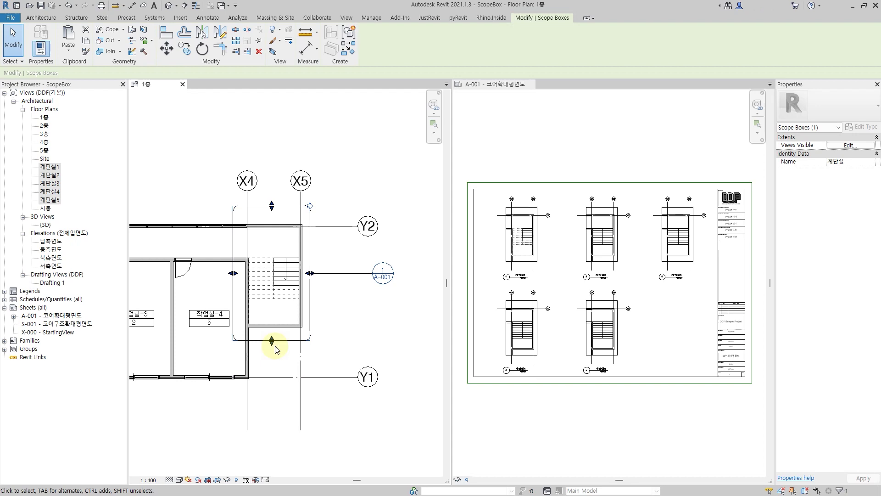
left_click(357, 337)
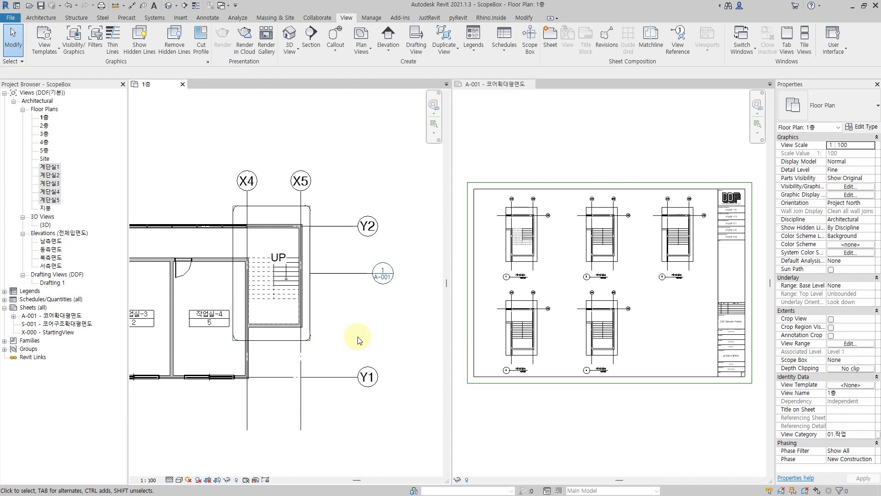
- Draw a rectangular callout around the stair on the 1층 plan
left_click(337, 51)
left_click(354, 63)
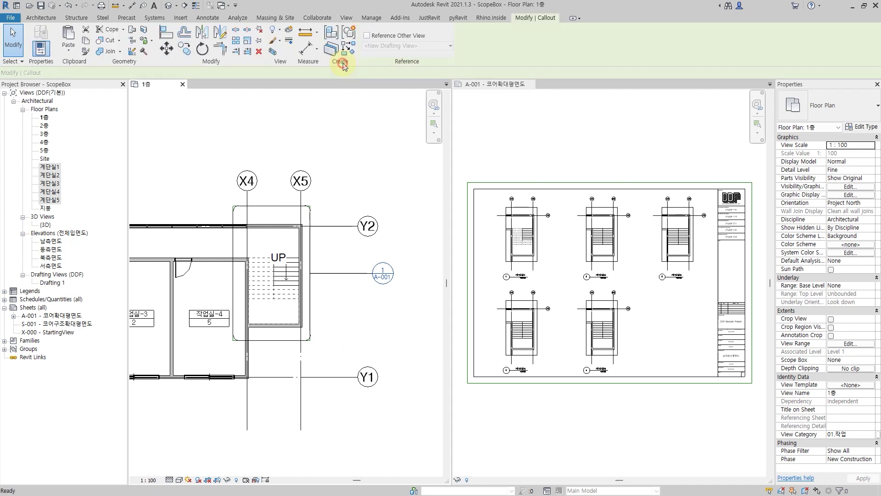
left_click(212, 163)
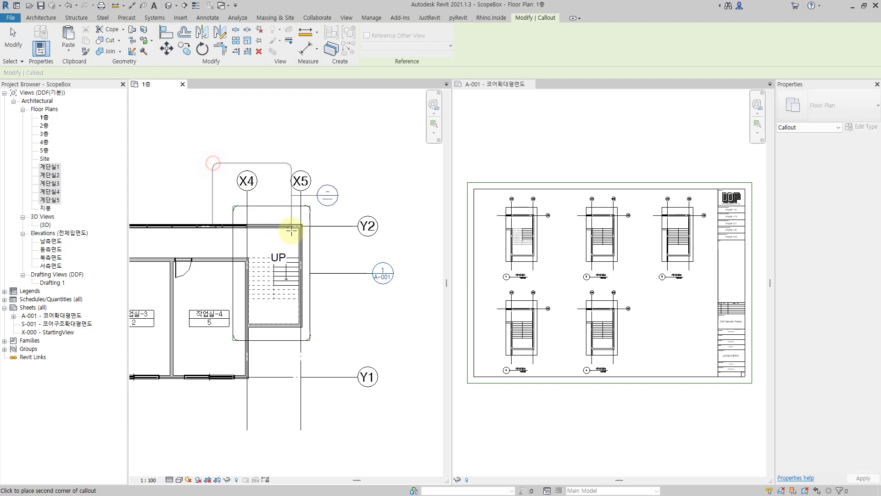
left_click(326, 312)
- Rename the new callout view 구조계단실1 and select its boundary in the plan
left_click(66, 127)
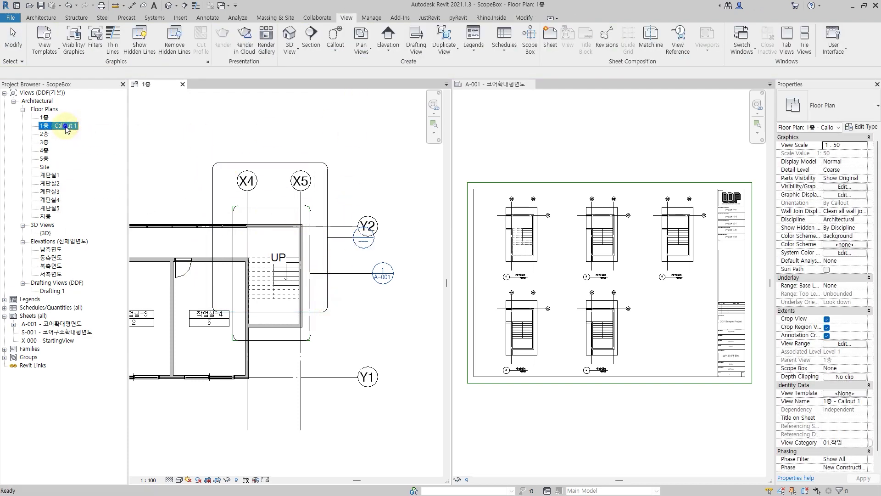
right_click(66, 126)
left_click(139, 265)
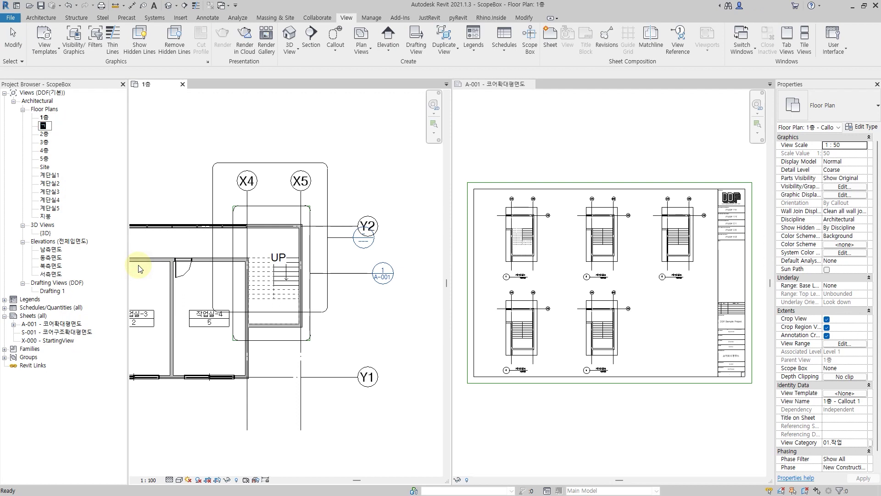
type("구조계단실1")
key("Return")
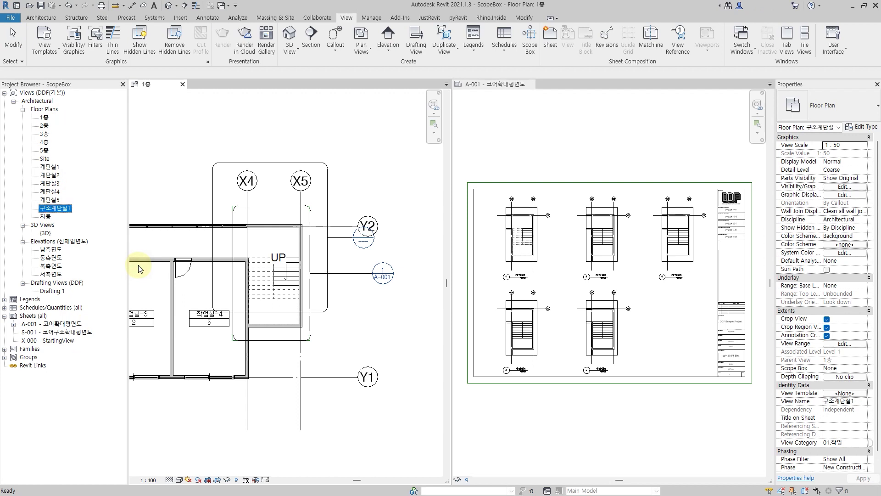
left_click(281, 114)
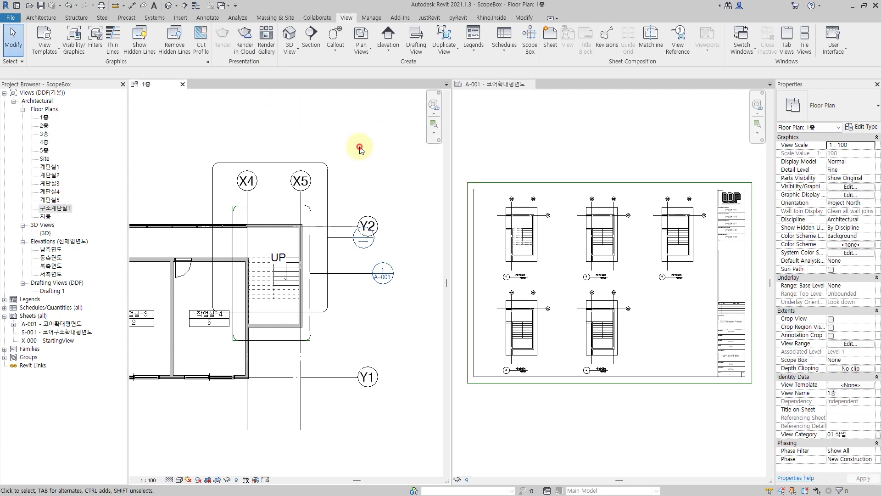
left_click(327, 198)
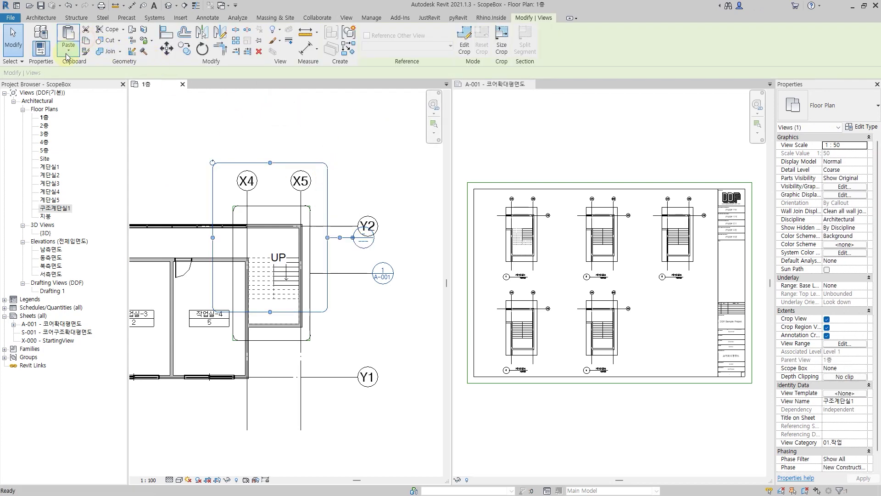
- Paste the callout aligned onto levels 2층–5층, then select sheet S-001
left_click(69, 46)
left_click(110, 103)
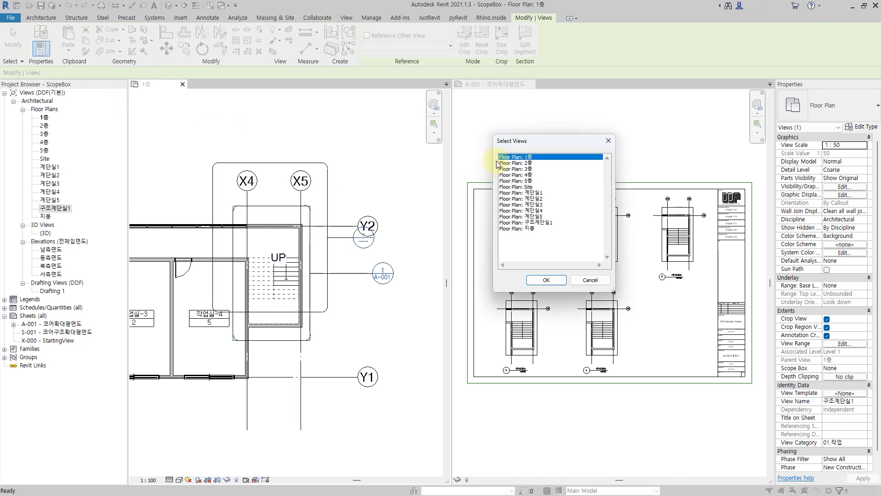
left_click(526, 163)
left_click(538, 181, "shift")
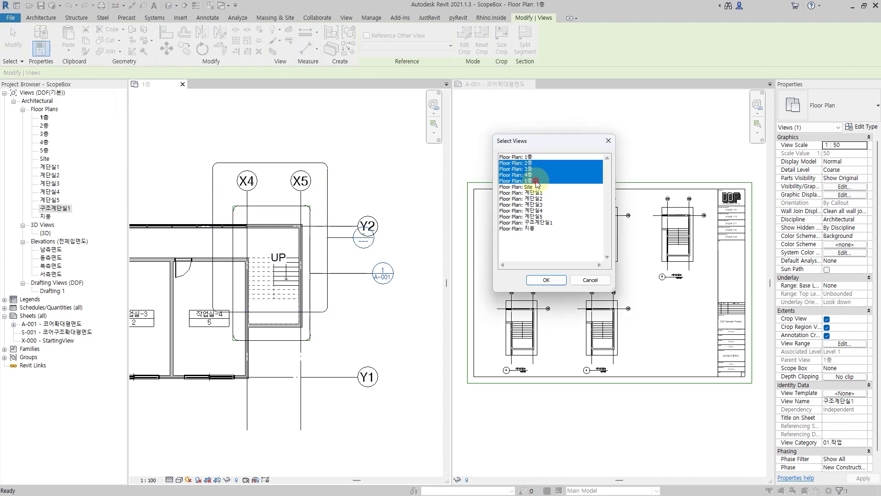
left_click(548, 281)
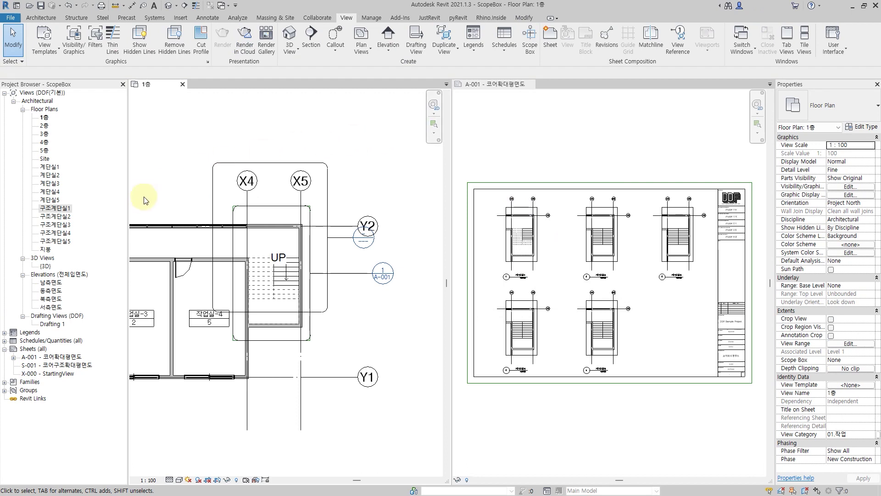
left_click(61, 367)
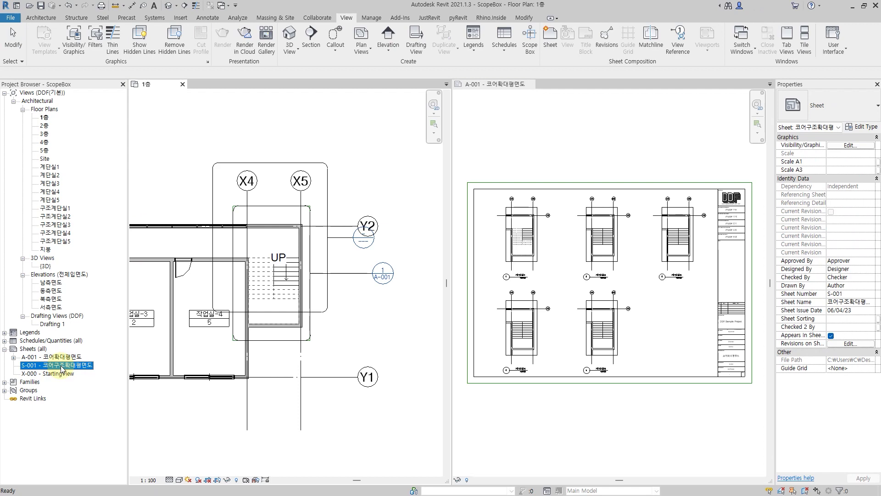
- Open sheet S-001 and place 구조계단실1–3 as an evenly spaced top row
double_click(61, 368)
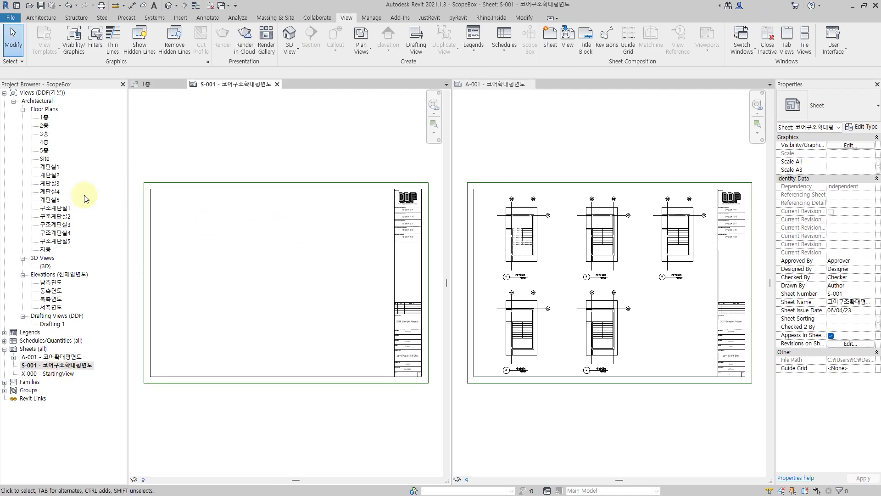
left_click_drag(60, 212, 193, 235)
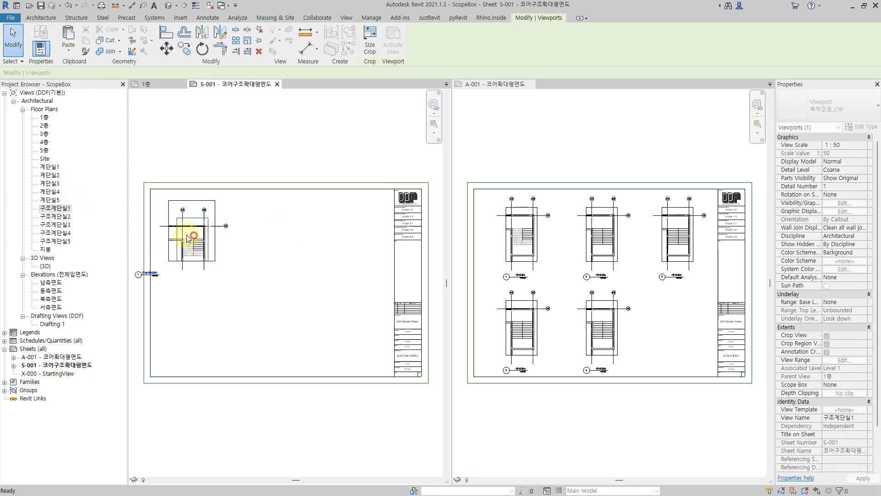
left_click_drag(65, 216, 260, 232)
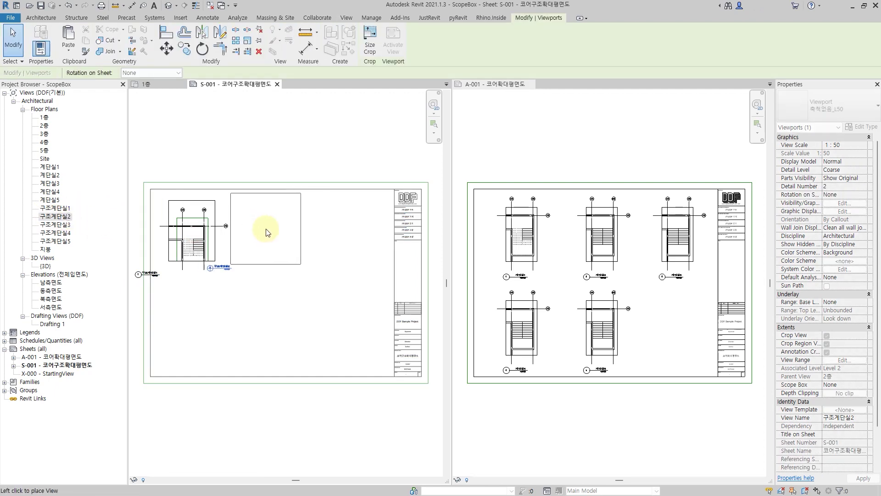
left_click_drag(55, 224, 345, 236)
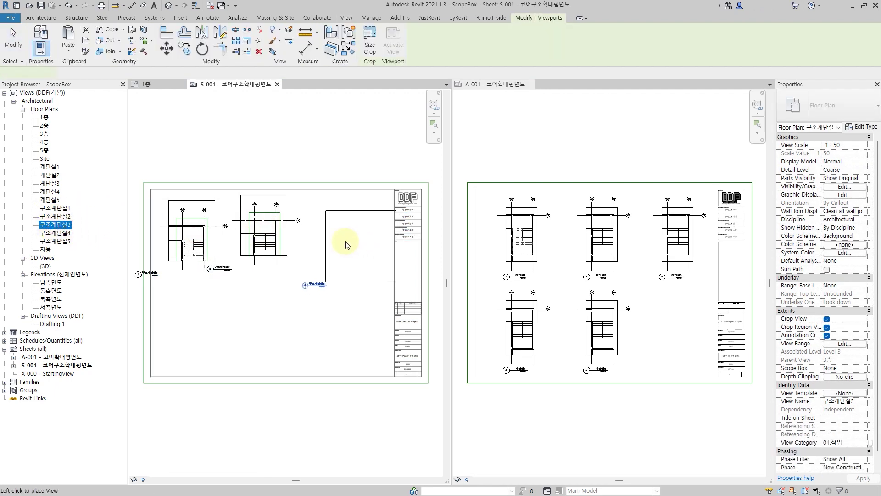
left_click(345, 236)
left_click(292, 237)
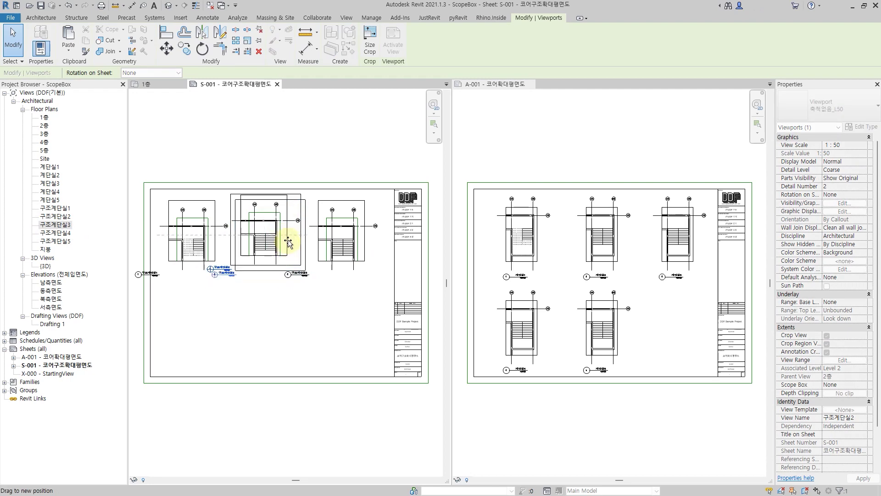
left_click_drag(357, 244, 365, 244)
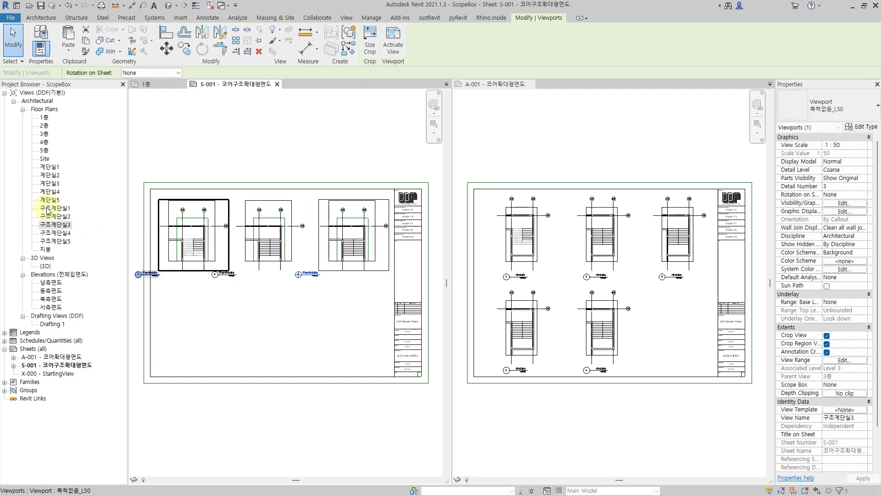
- Place 구조계단실4 and 구조계단실5 in the bottom row of the sheet
left_click_drag(50, 232, 195, 330)
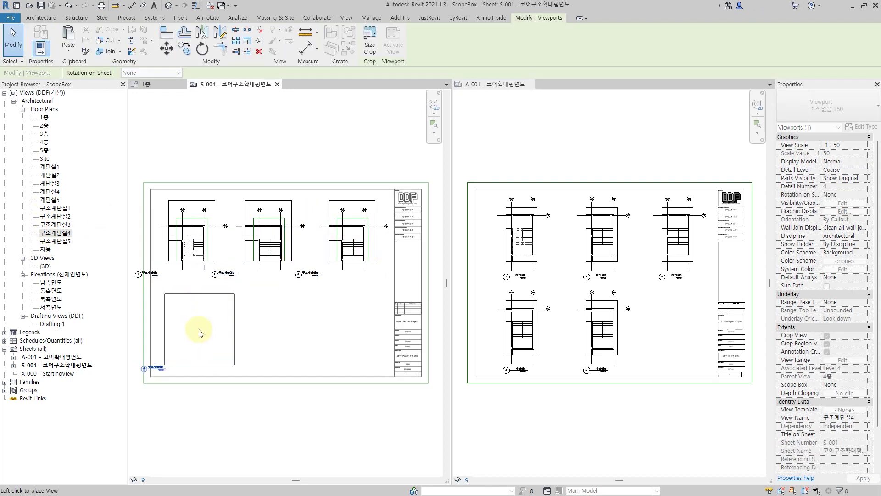
left_click(195, 330)
left_click_drag(51, 241, 269, 330)
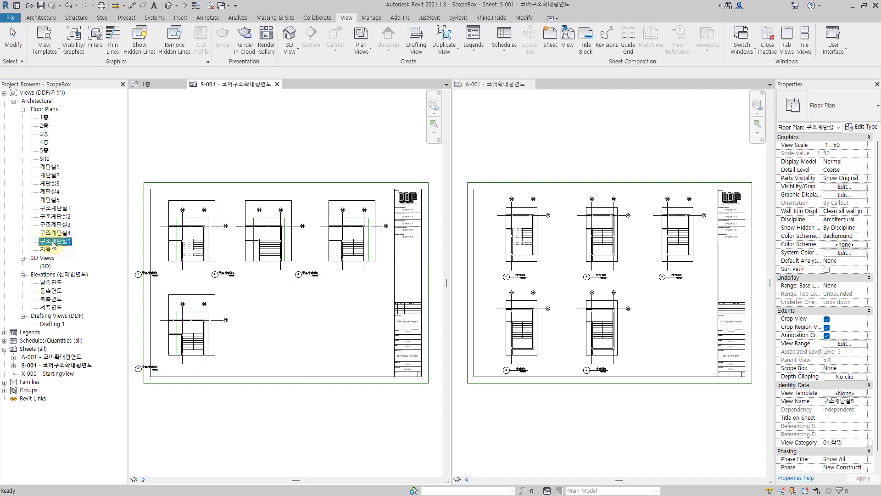
left_click(270, 329)
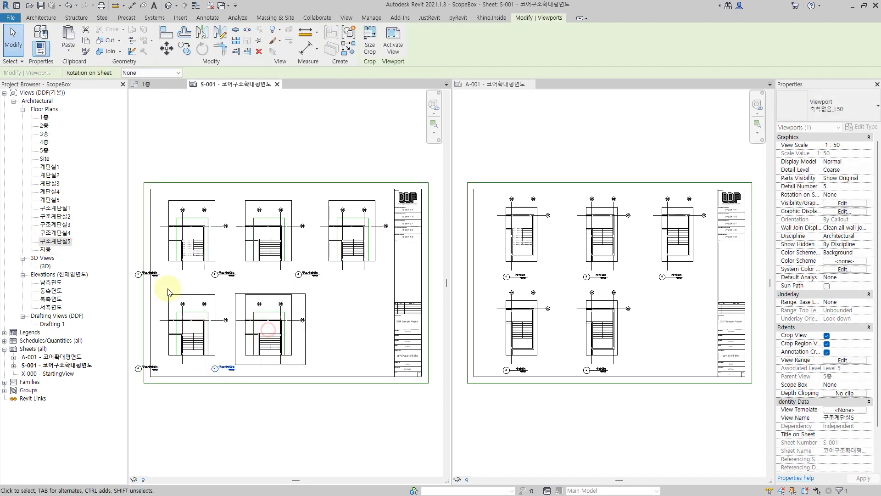
- Move the view titles so they sit centred beneath their plans
left_click(140, 275, "ctrl")
left_click(143, 367, "ctrl")
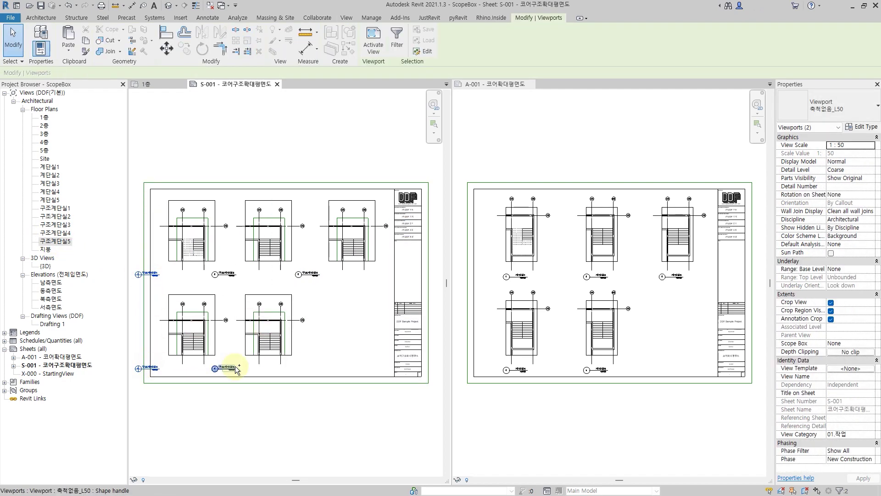
left_click(308, 273, "ctrl")
left_click_drag(312, 274, 352, 275)
left_click(350, 328)
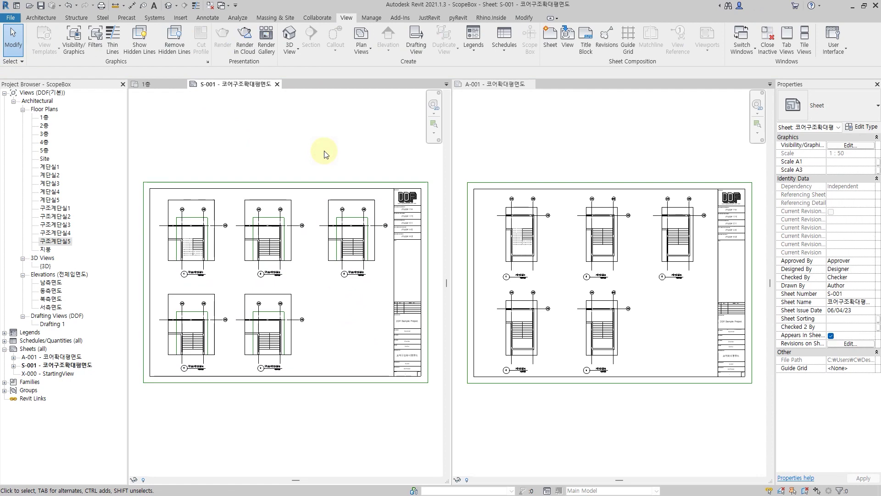
- Tile the 1층 plan beside sheets A-001 and S-001 and fit each view
key("w")
key("t")
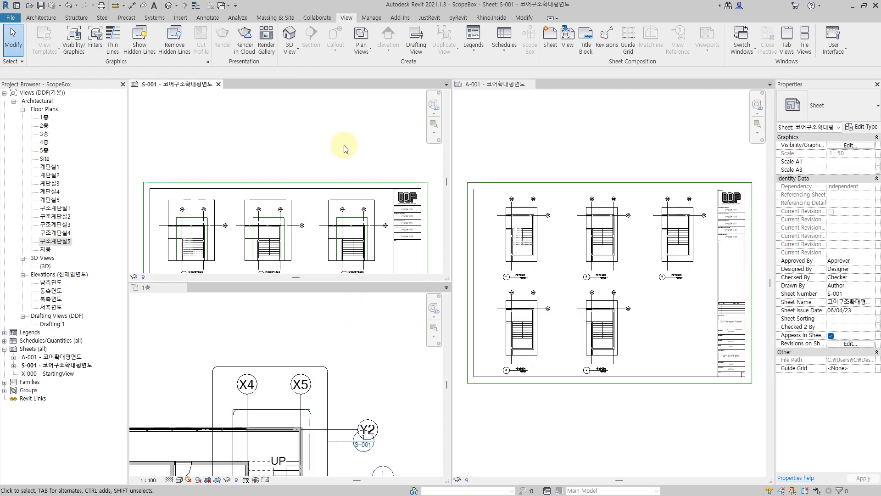
left_click(515, 133)
key("w")
key("t")
middle_click(548, 129)
middle_click(548, 129)
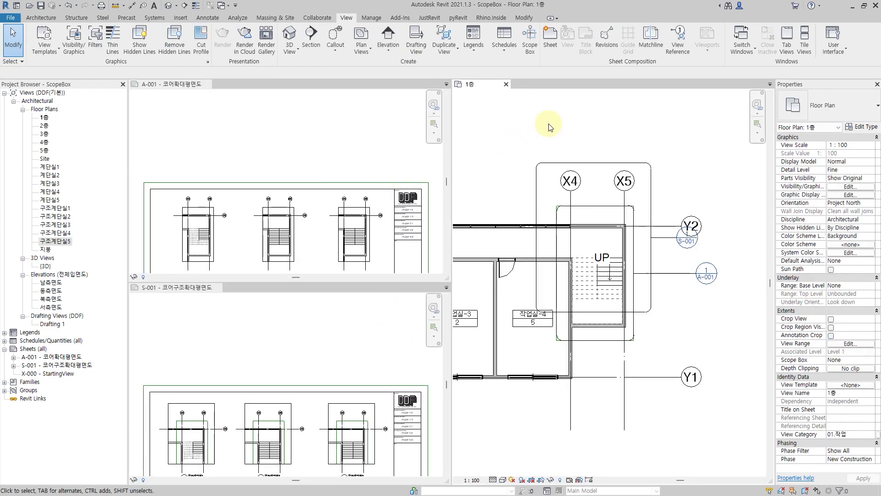
middle_click(304, 144)
middle_click(304, 144)
middle_click(311, 368)
middle_click(310, 368)
- Zoom and pan the 1층 plan onto the X4–X5 stair
left_click(540, 145)
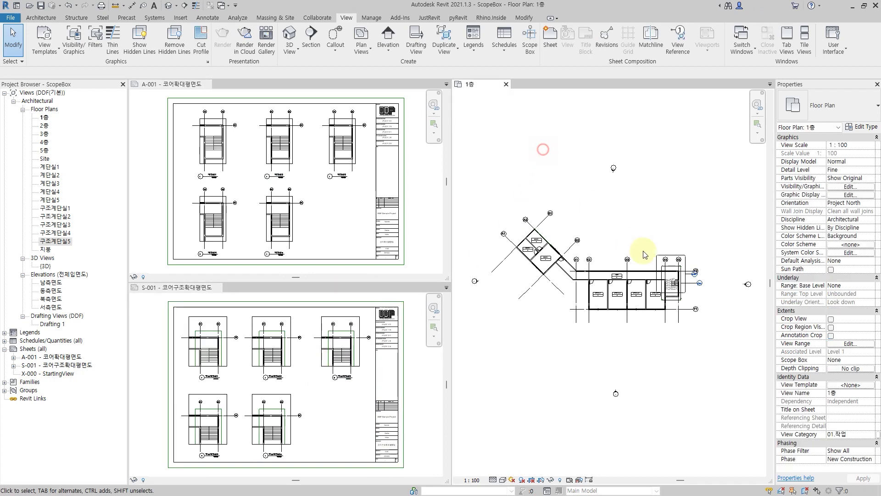
scroll(668, 299, "up", 3)
scroll(710, 295, "up", 3)
scroll(688, 303, "up", 1)
middle_click_drag(687, 303, 679, 316)
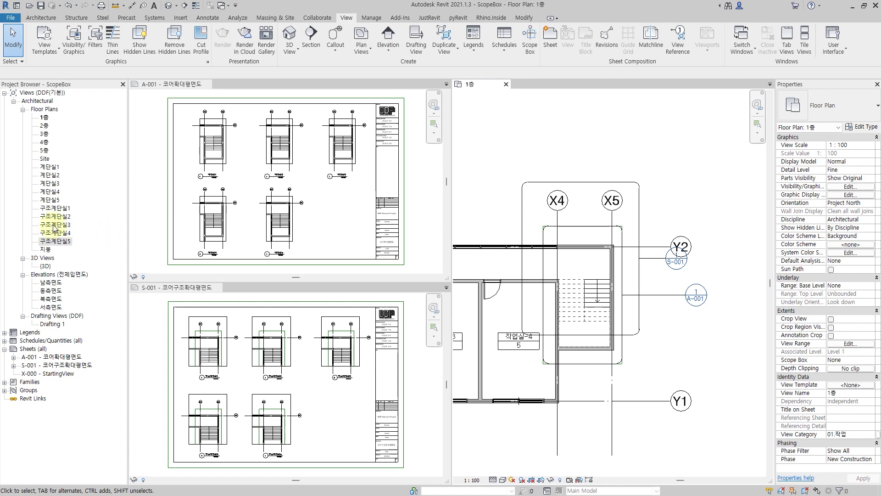
- Set the Scope Box of plans 구조계단실1–구조계단실5 to 계단실
left_click(55, 208)
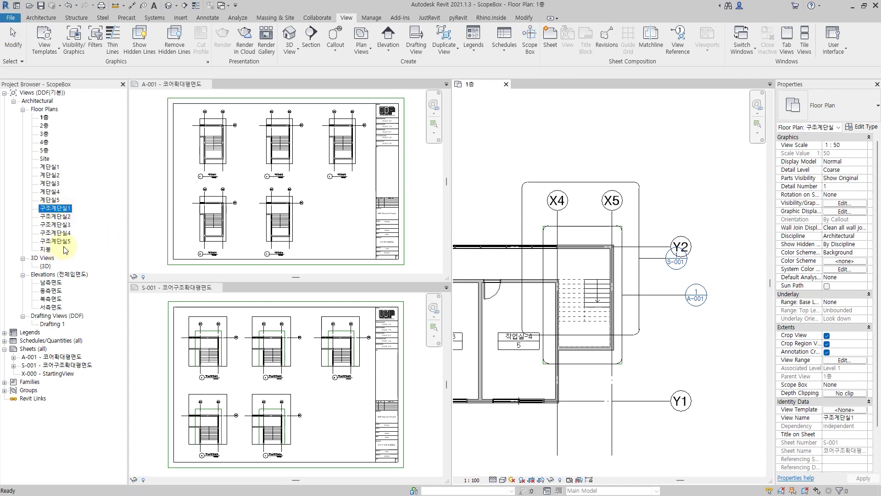
left_click(55, 241, "shift")
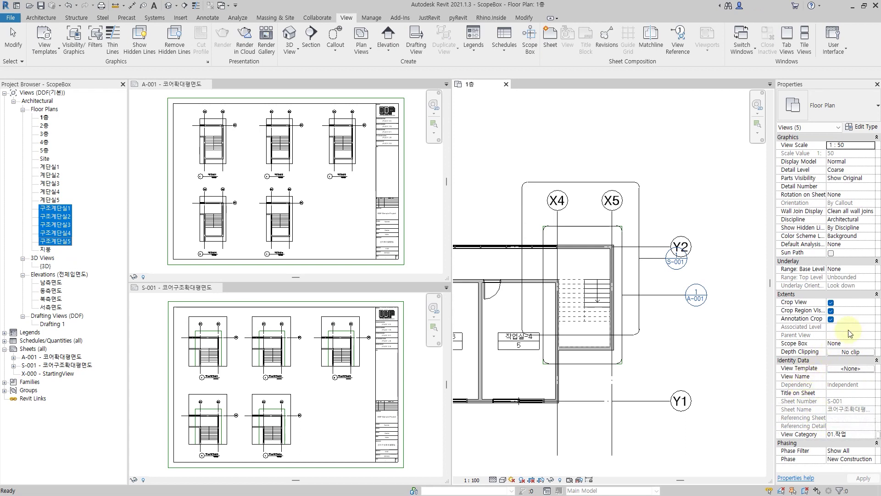
left_click(853, 343)
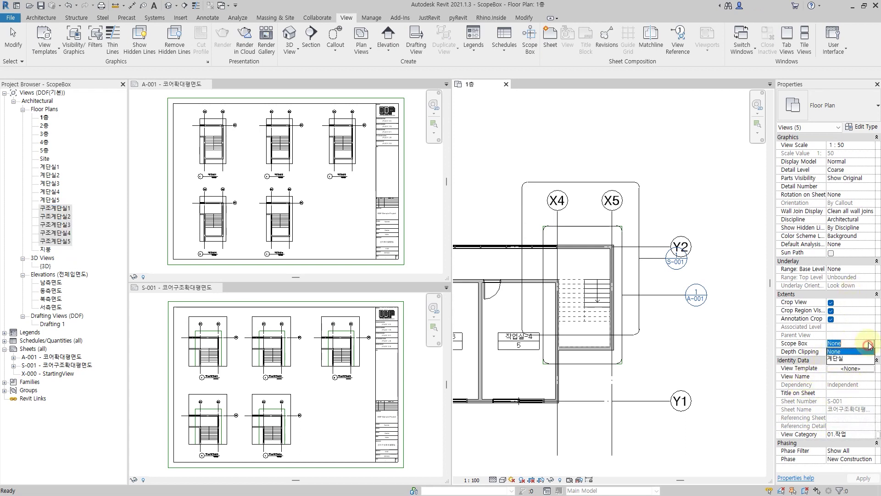
left_click(841, 357)
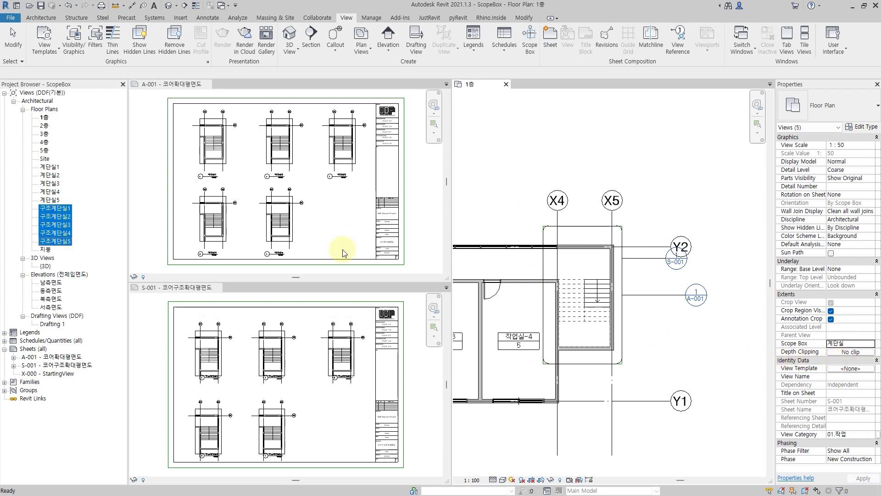
left_click_drag(189, 308, 289, 319)
left_click_drag(343, 310, 366, 327)
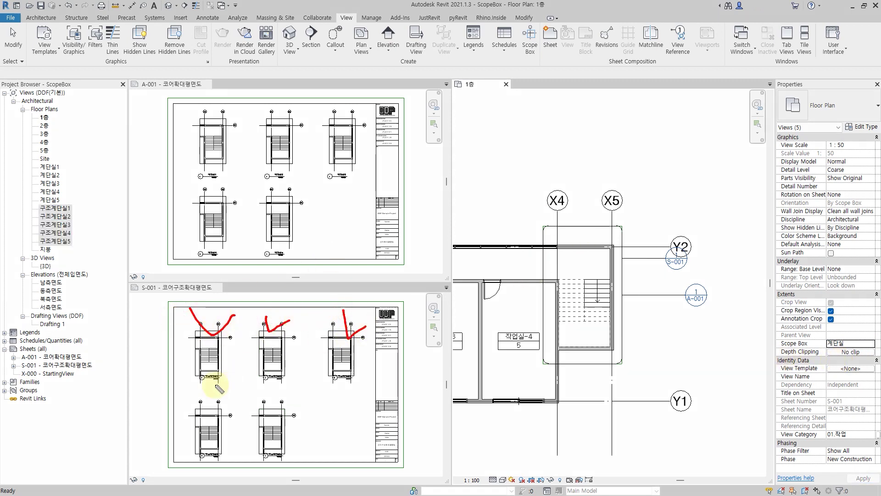
left_click_drag(207, 394, 304, 393)
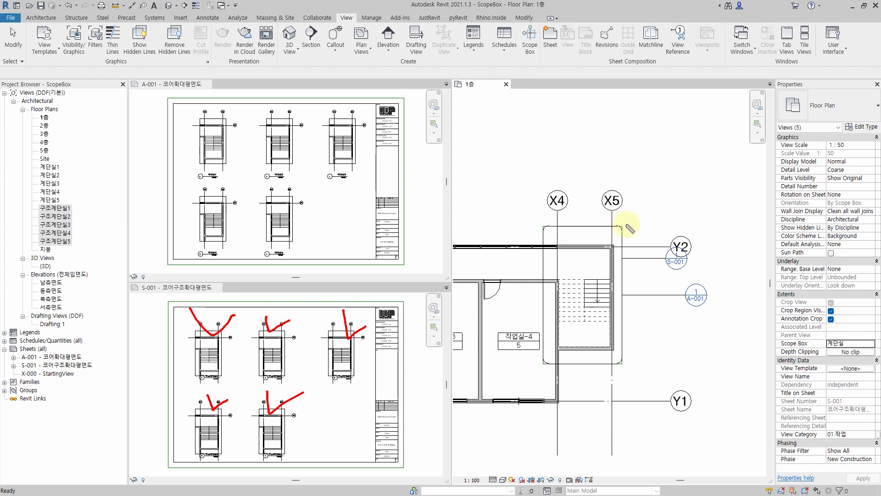
mouse_move(627, 224)
left_mouse_down()
mouse_move(555, 222)
mouse_move(540, 275)
mouse_move(547, 362)
mouse_move(631, 303)
mouse_move(629, 211)
left_mouse_up()
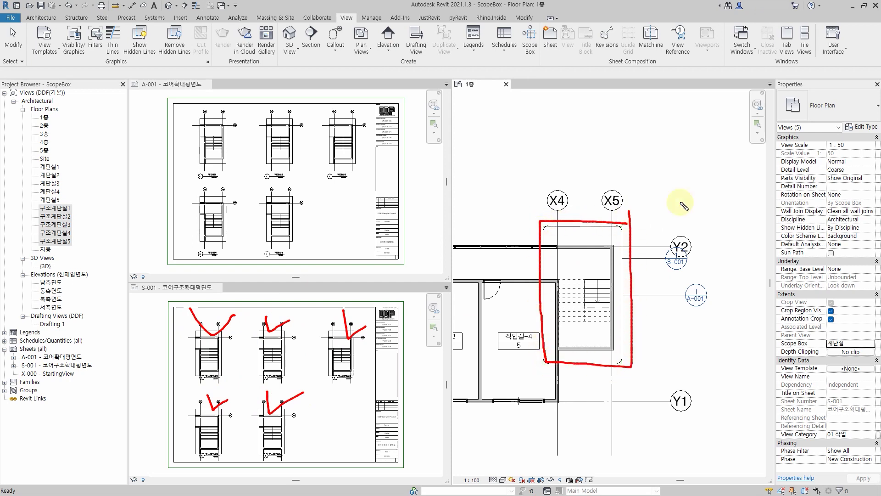
left_click(669, 202)
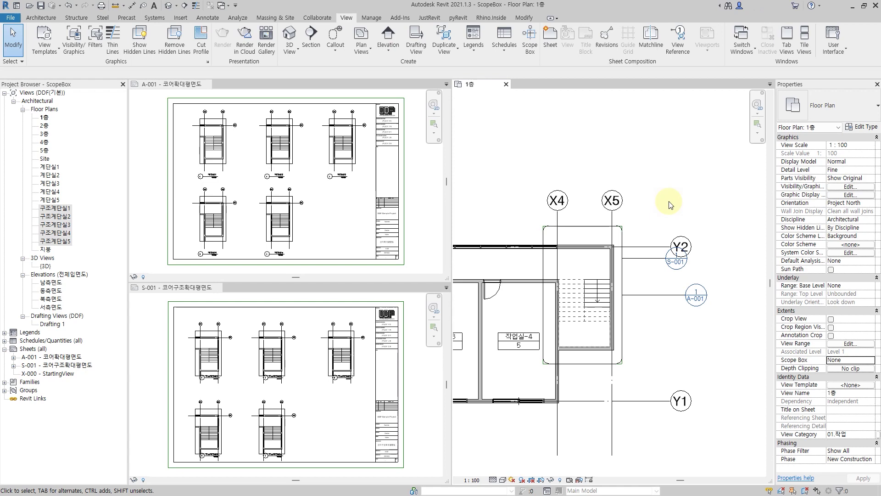
- Rework the 계단실 scope box edges, ending with its sides pulled in around the stair
left_click(622, 282)
left_click_drag(622, 295, 640, 295)
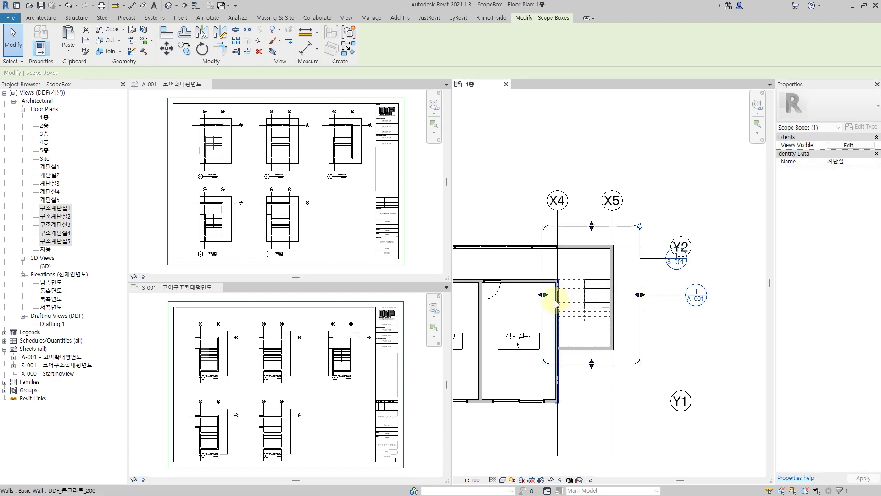
left_click_drag(543, 294, 519, 295)
left_click_drag(580, 225, 580, 181)
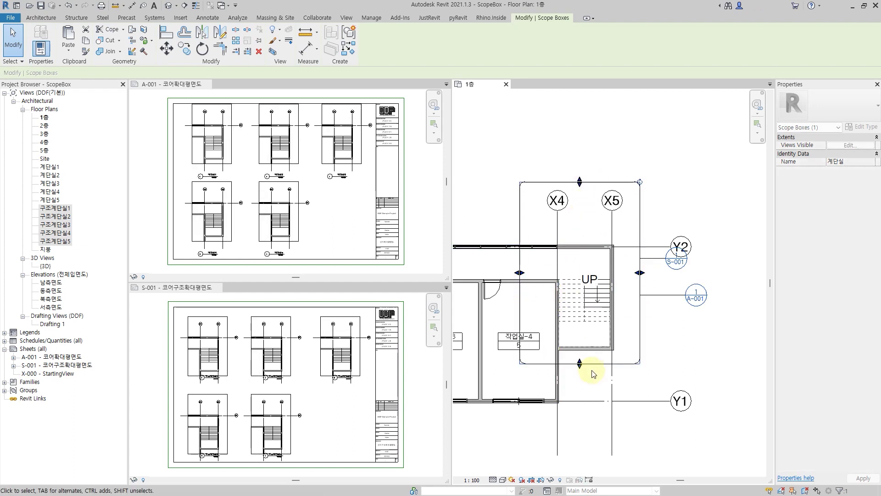
left_click_drag(584, 364, 610, 385)
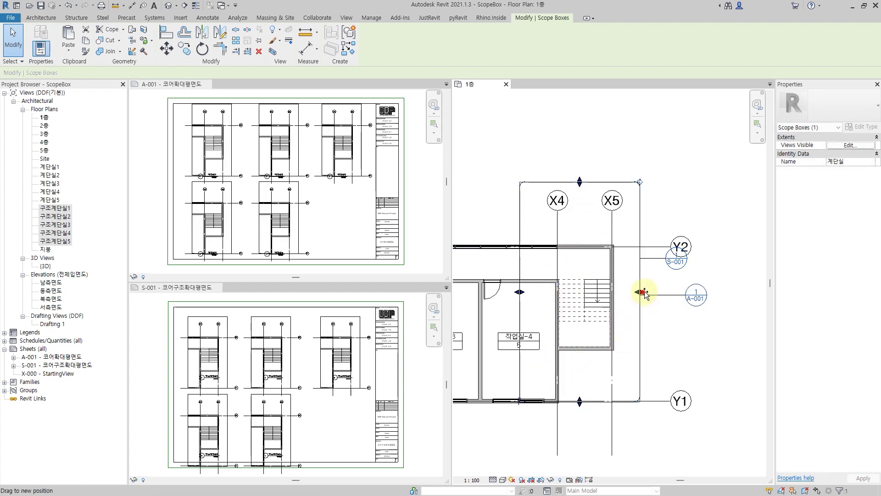
left_click_drag(640, 292, 651, 291)
left_click_drag(586, 391, 586, 365)
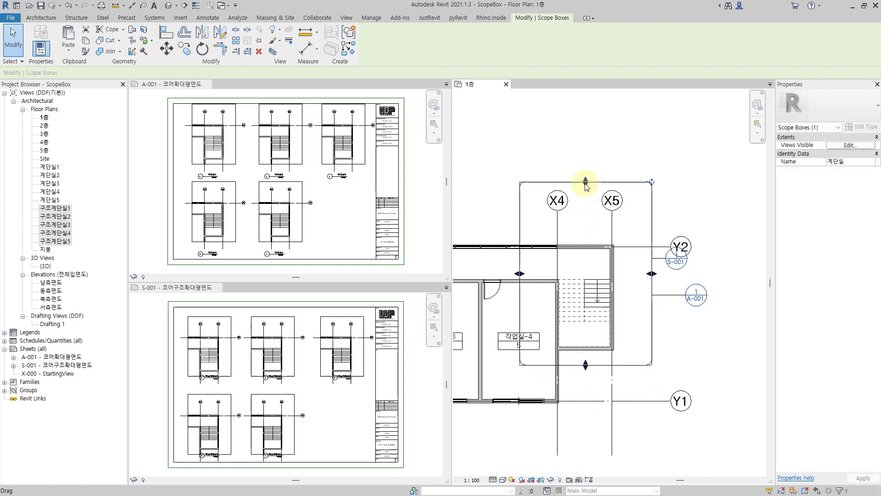
left_click_drag(586, 183, 586, 229)
left_click_drag(526, 308, 541, 298)
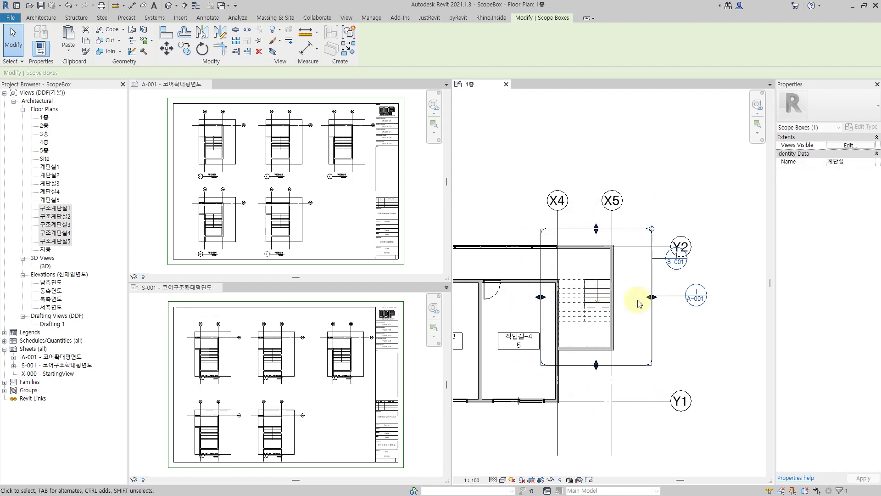
left_click_drag(650, 297, 632, 274)
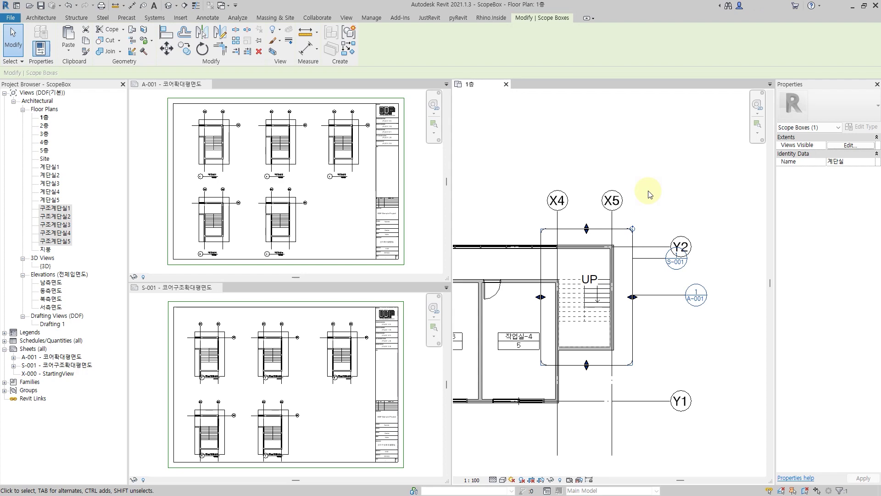
- Switch to tabbed views and zoom the 1층 plan out to show the angled A1/A2/B1/B2 wing
left_click(649, 194)
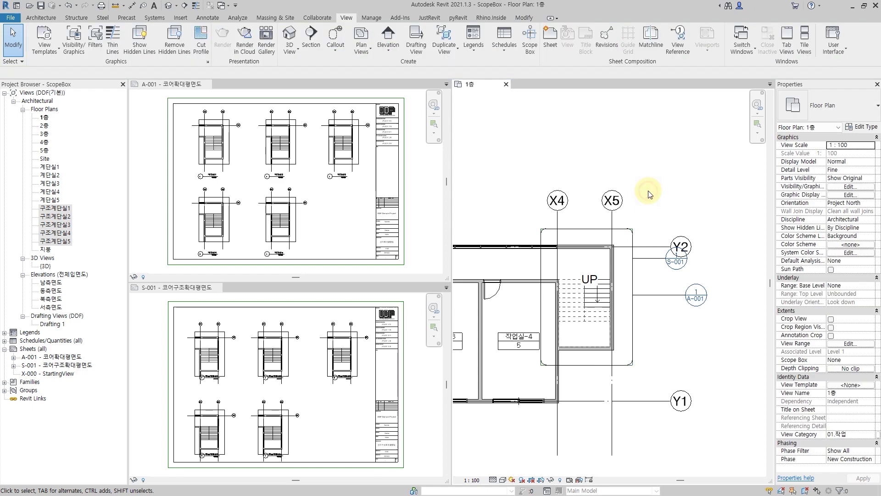
key("t")
key("w")
scroll(568, 175, "down", 3)
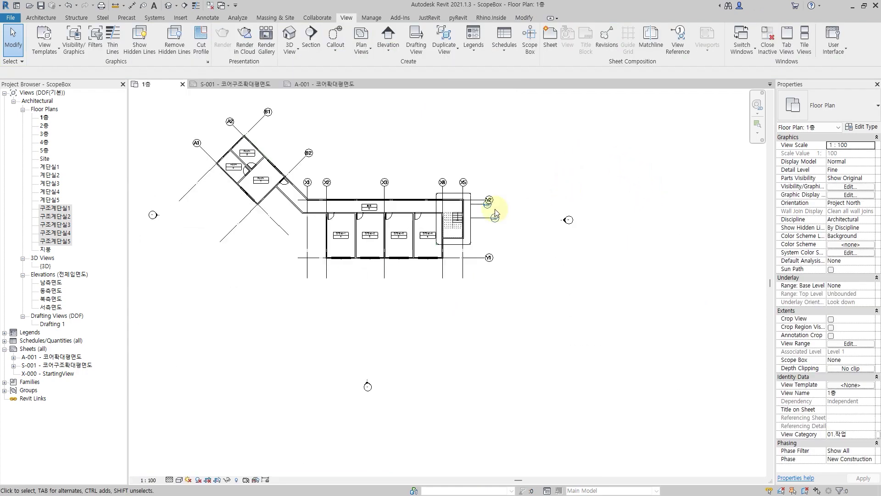
scroll(272, 134, "up", 2)
scroll(436, 240, "down", 1)
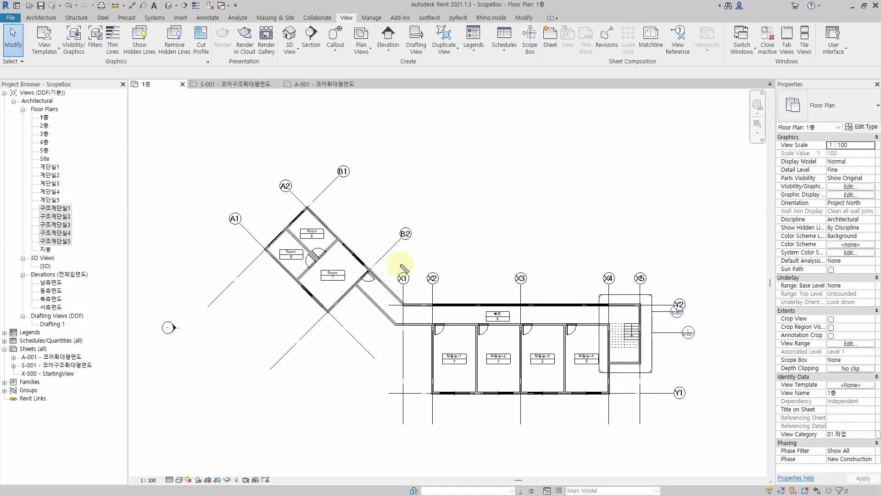
left_click_drag(401, 265, 393, 289)
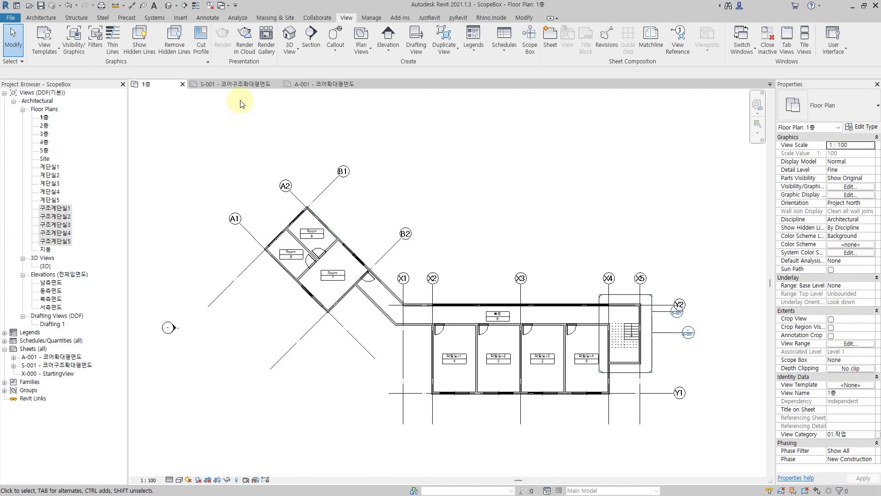
- Draw Scope Box 10 around the angled wing's rooms 7, 8 and 9 between grids A1–B2
left_click(535, 43)
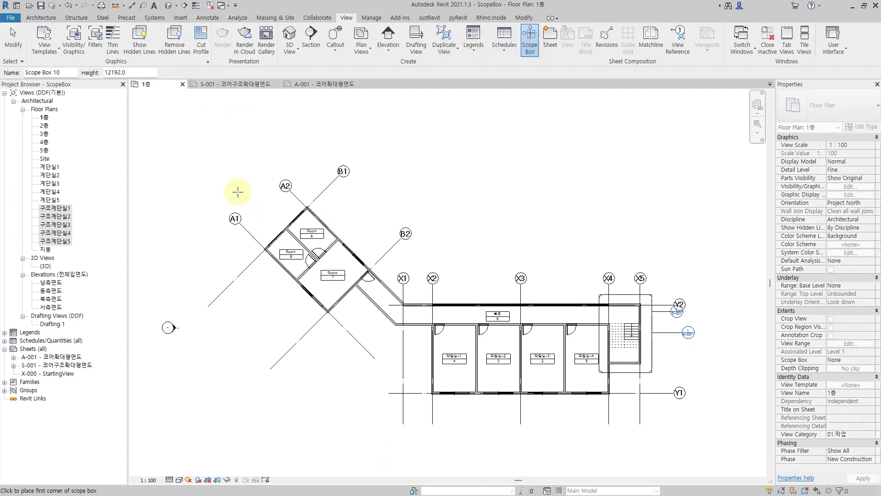
left_click(249, 181)
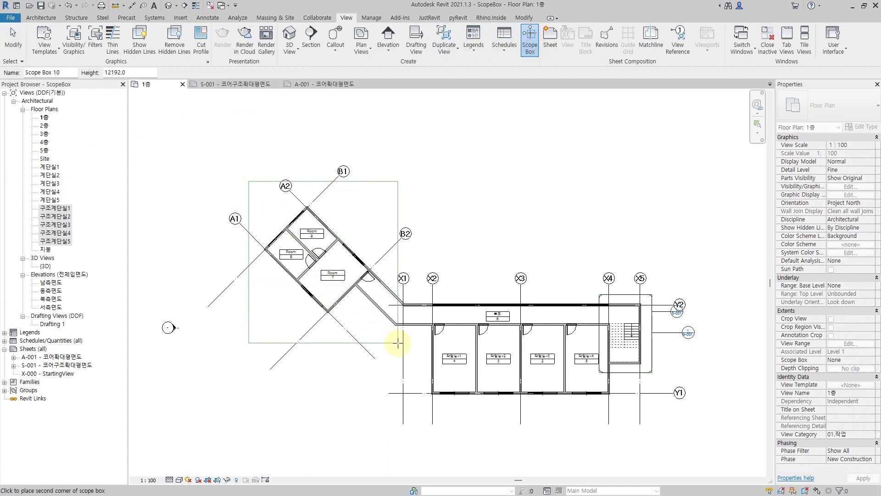
left_click(385, 331)
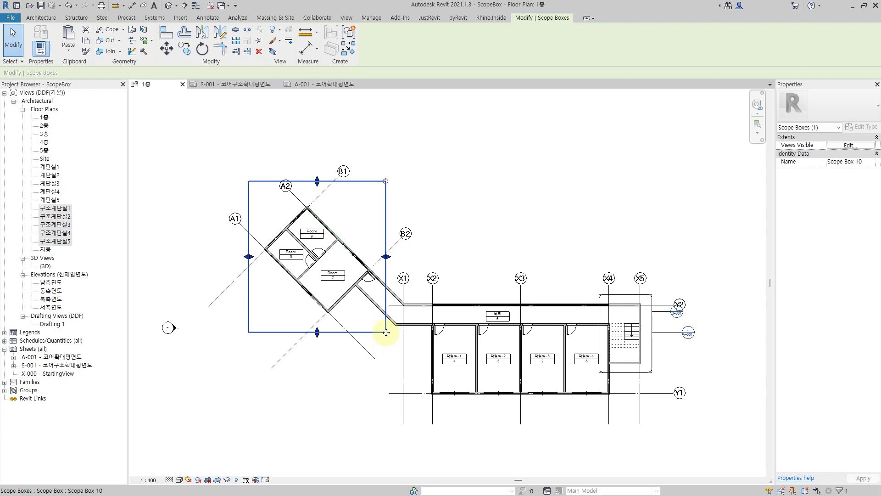
scroll(276, 257, "up", 1)
scroll(277, 254, "up", 2)
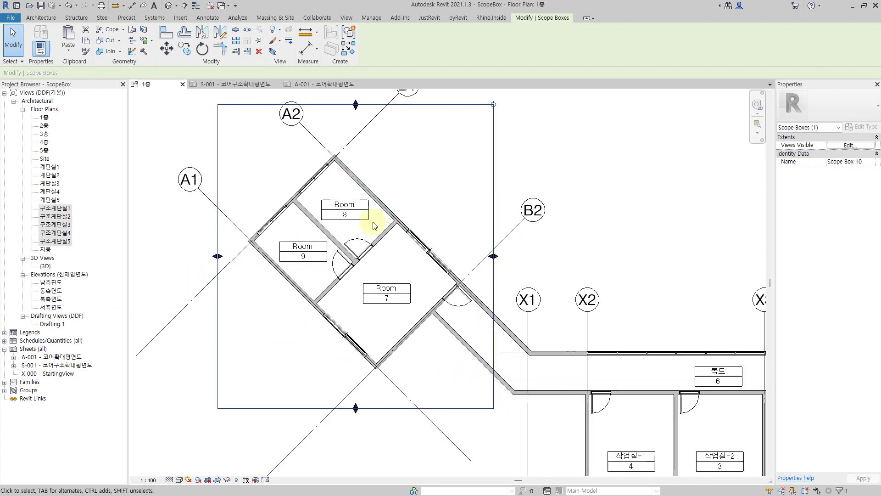
middle_click_drag(374, 224, 378, 247)
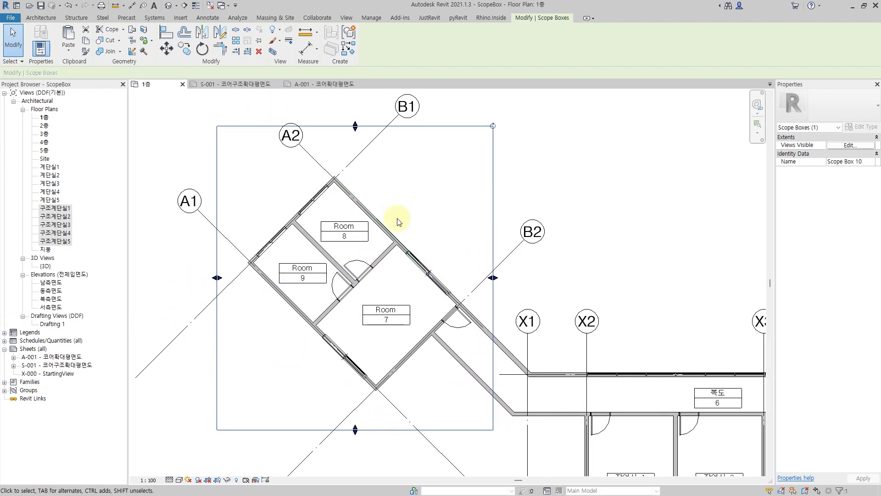
middle_click_drag(410, 199, 409, 207)
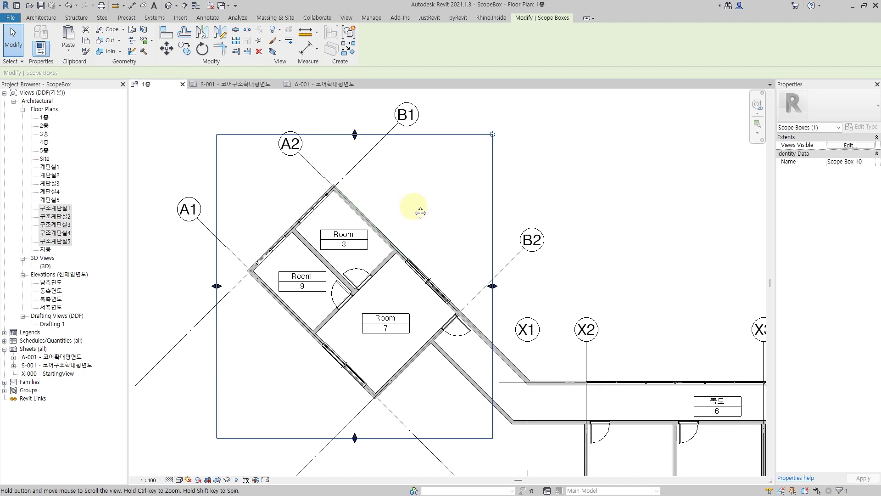
- Trial-rotate the new scope box into a diamond, then undo the rotation
left_click(201, 49)
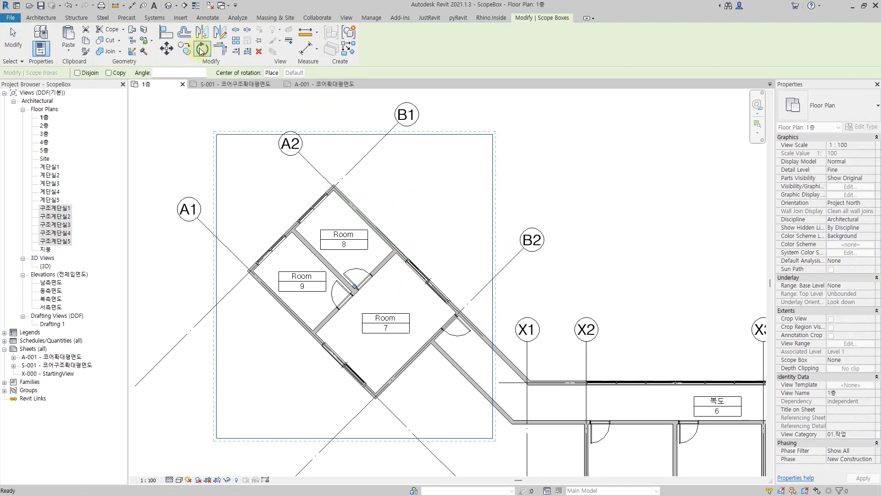
left_click(453, 235)
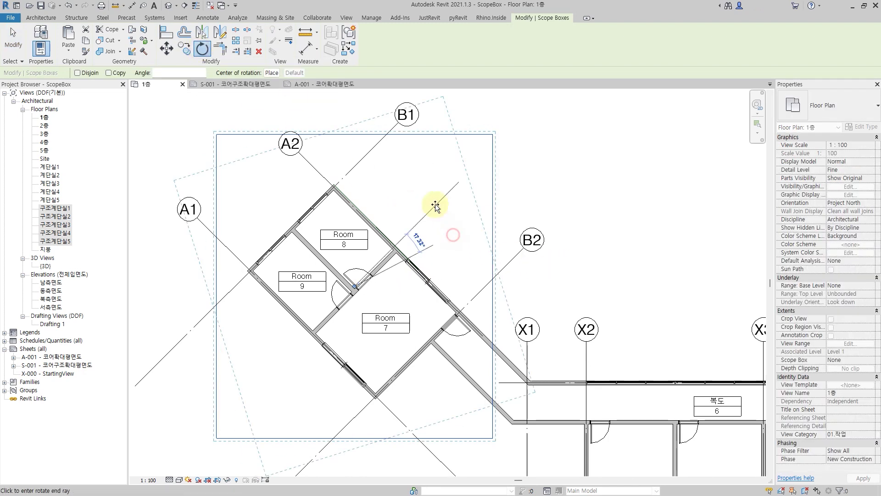
left_click(377, 171)
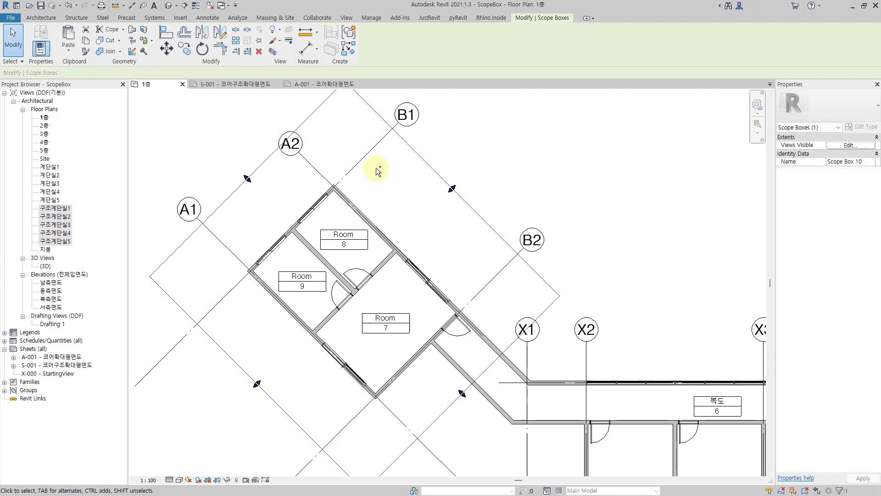
key("ctrl+z")
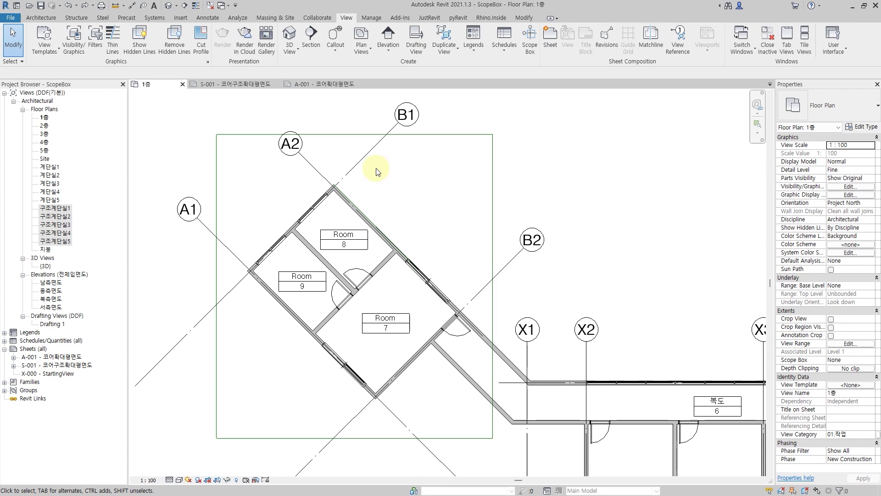
- Rotate Scope Box 10 about the wing's top wall corner until it parallels the angled walls
left_click(430, 138)
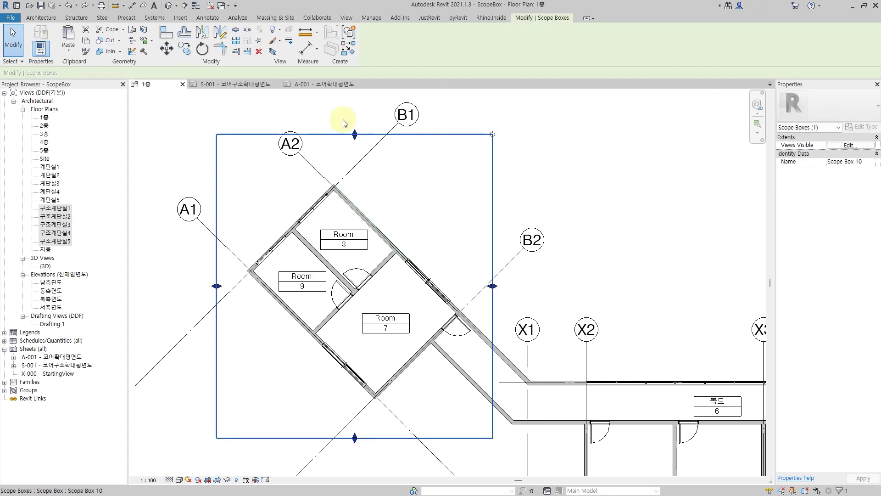
left_click(202, 48)
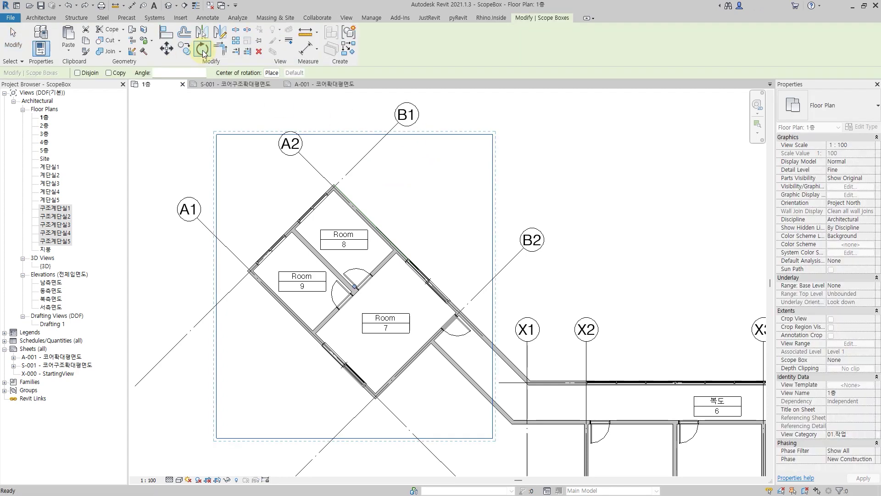
left_click(272, 72)
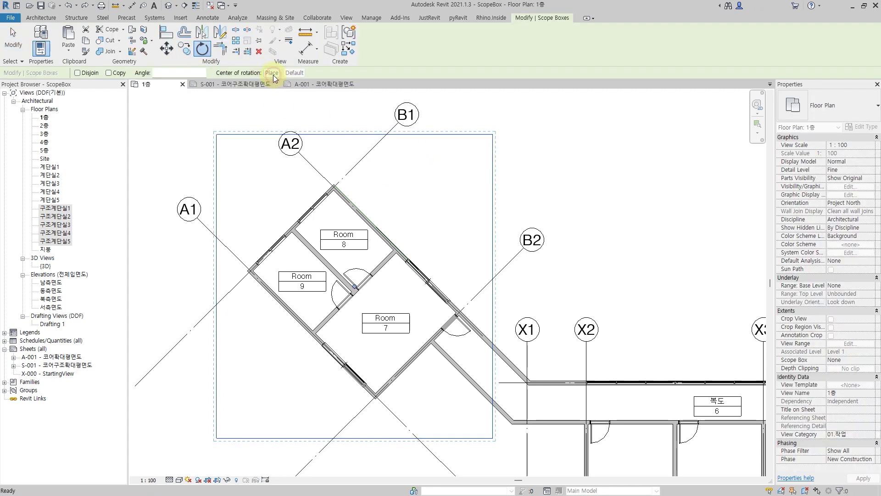
scroll(323, 157, "up", 3)
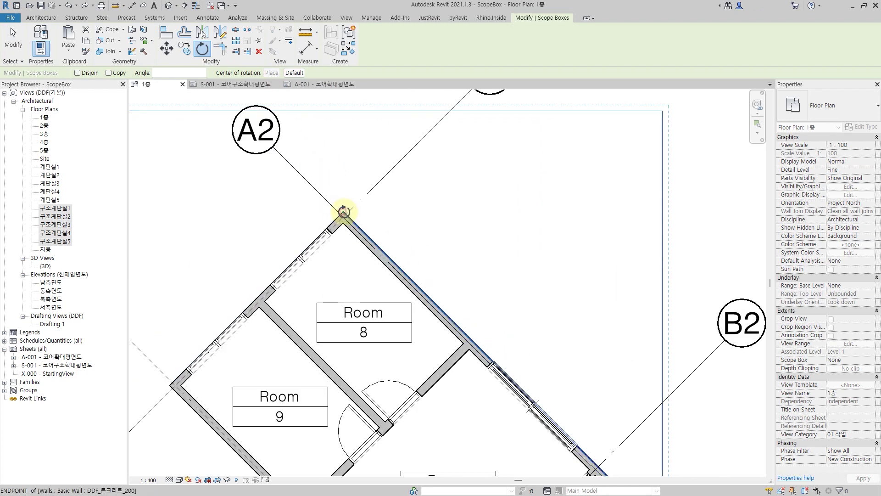
left_click(344, 212)
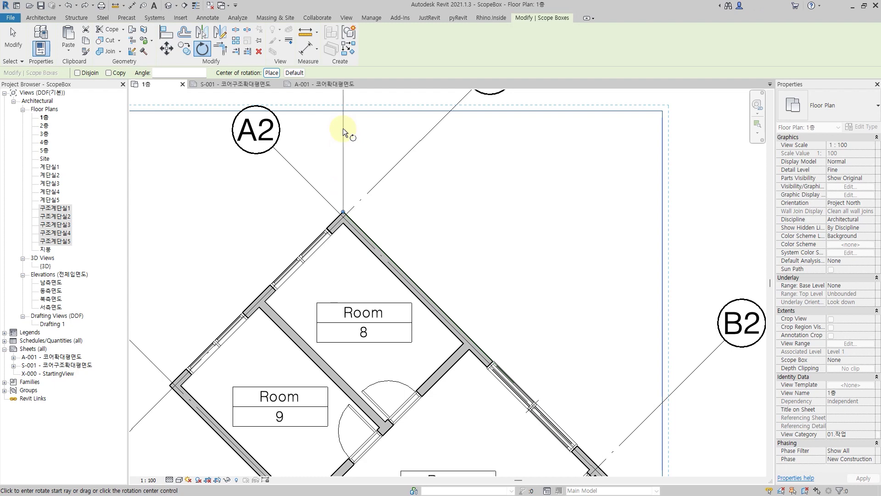
left_click(343, 129)
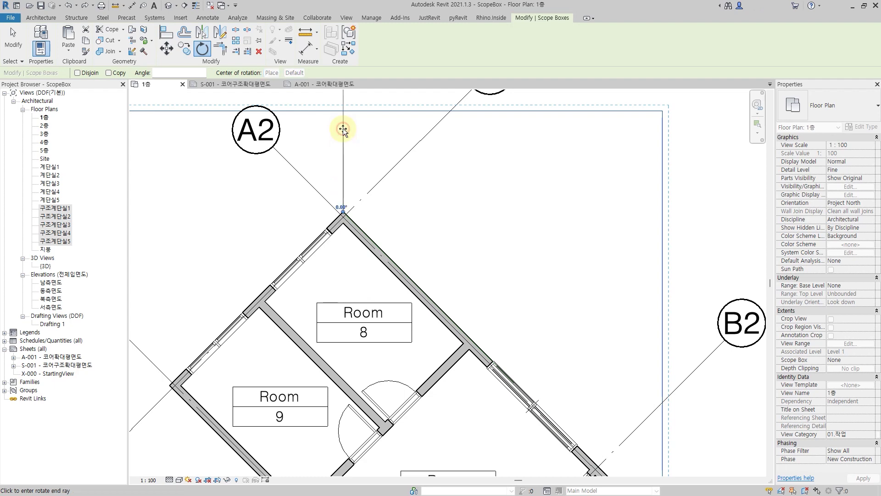
scroll(291, 167, "down", 2)
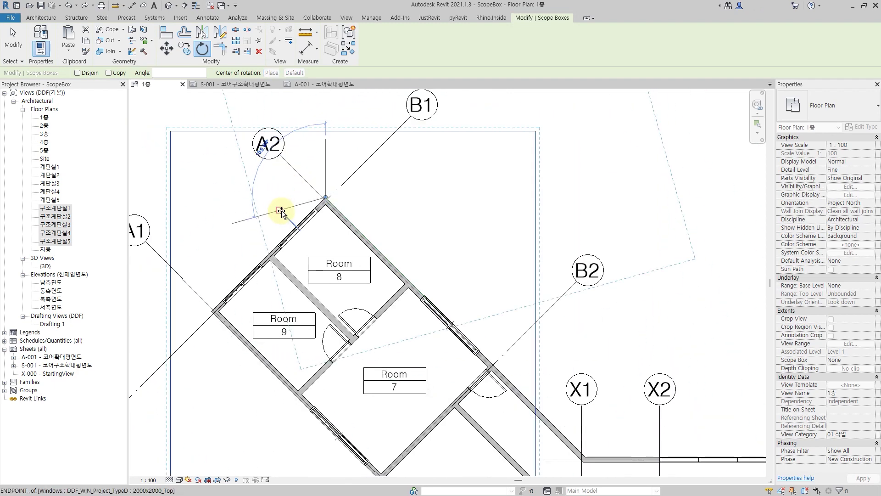
scroll(291, 231, "down", 2)
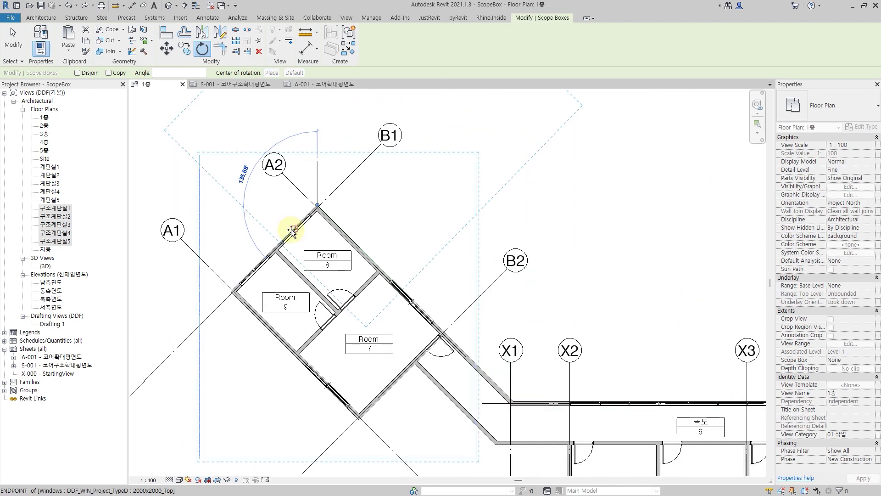
scroll(215, 283, "up", 5)
scroll(229, 299, "up", 2)
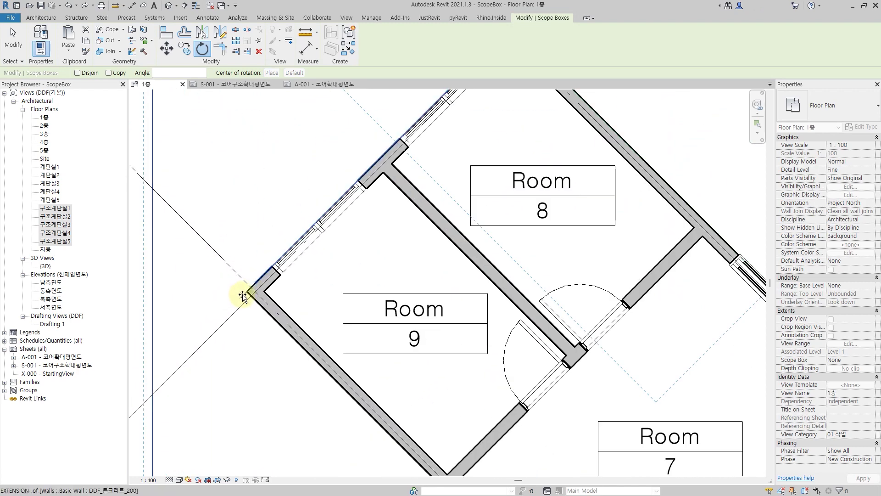
left_click(246, 291)
scroll(295, 291, "down", 2)
scroll(364, 237, "down", 2)
- Resize and shift the rotated scope box to fit snugly around rooms 7–9
middle_click_drag(416, 205, 423, 264)
scroll(417, 239, "down", 2)
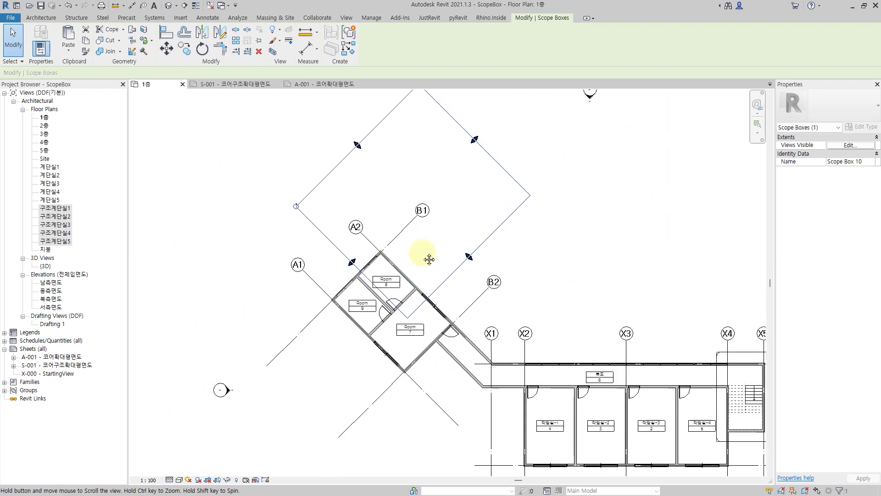
left_click_drag(354, 272, 317, 314)
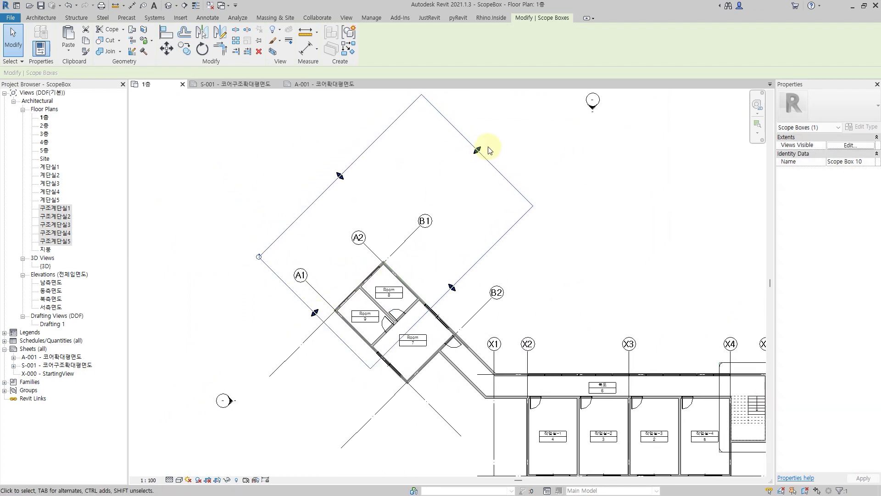
left_click_drag(477, 150, 395, 245)
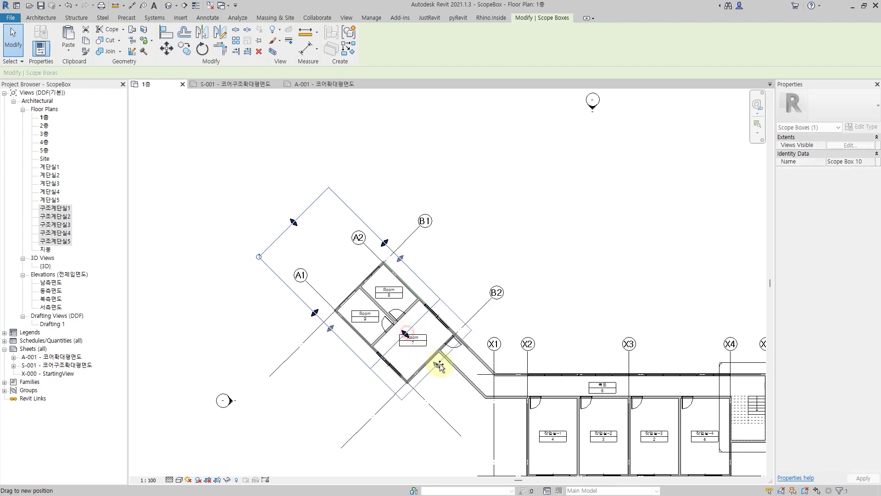
left_click_drag(291, 221, 347, 283)
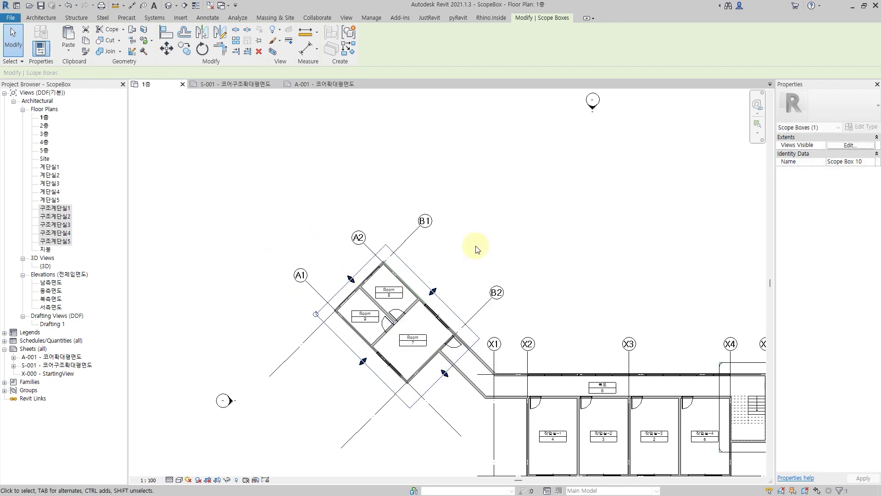
left_click(531, 246)
scroll(454, 228, "up", 2)
scroll(441, 203, "up", 3)
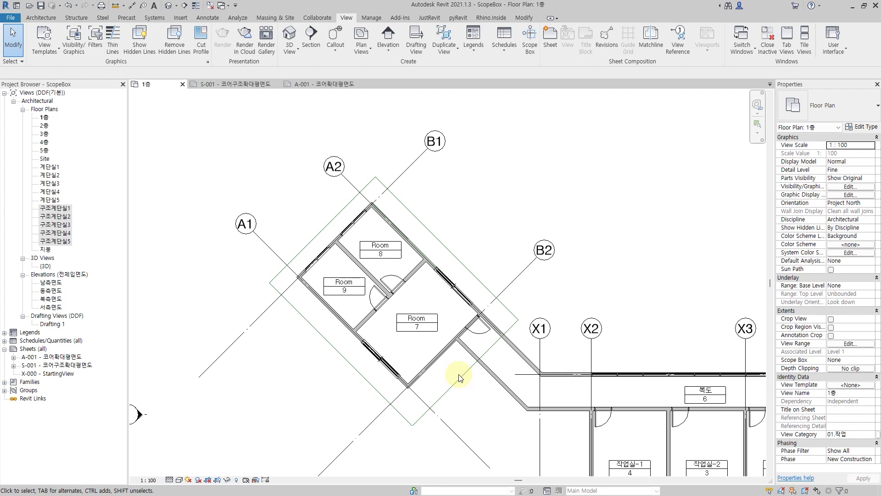
- Duplicate the 1층 plan with detailing to create 1층 Copy 1
left_click(485, 209)
left_click(44, 119)
right_click(44, 120)
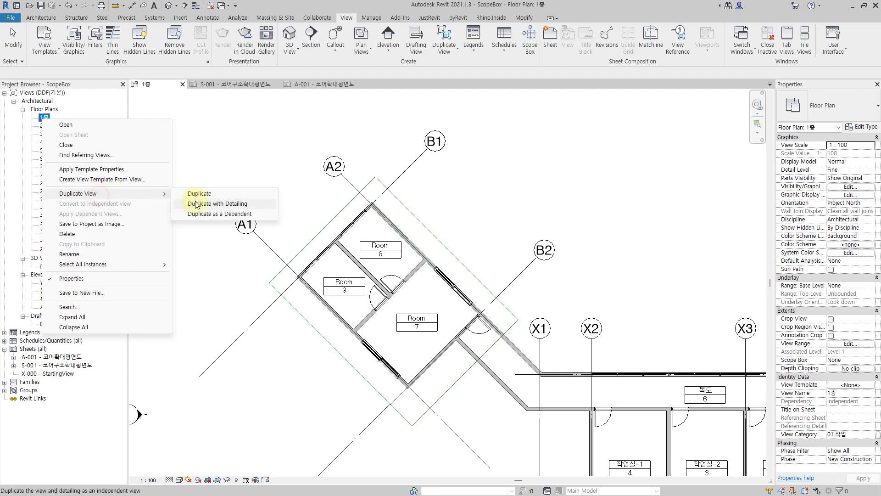
left_click(198, 203)
left_click(226, 147)
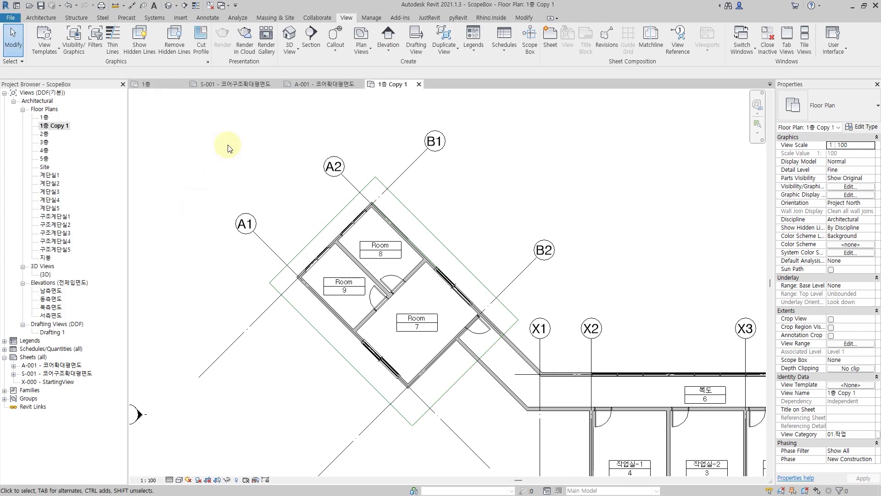
- Rename the wing's rotated scope box to 좌측날개 in Properties and apply
left_click(433, 236)
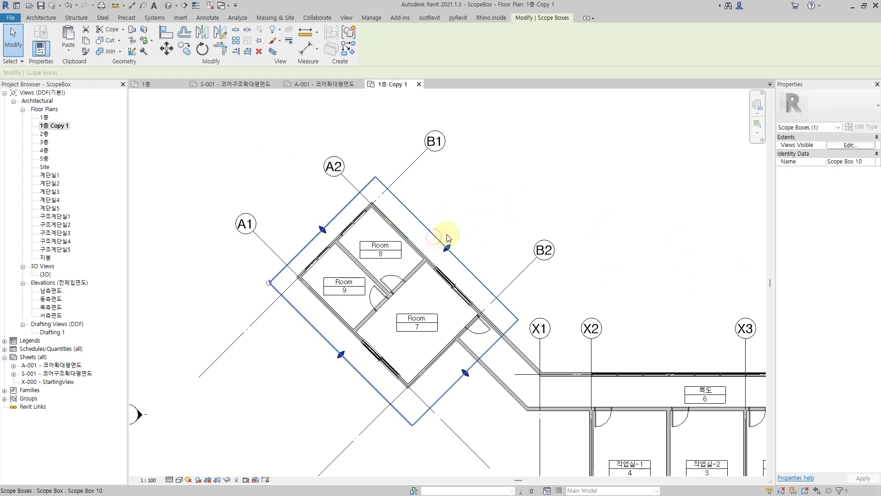
key("BackSpace")
key("BackSpace")
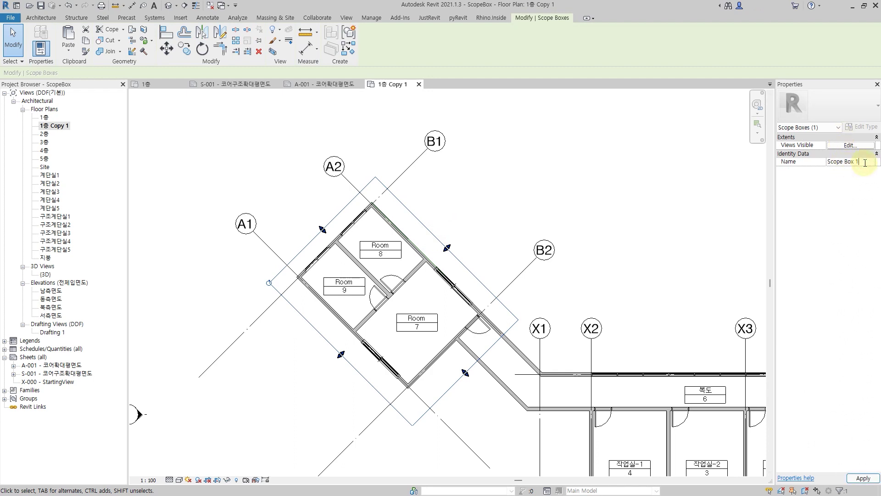
key("BackSpace")
key("BackSpace")
key("BackSpace")
type("좌")
type("측나ㄹ개")
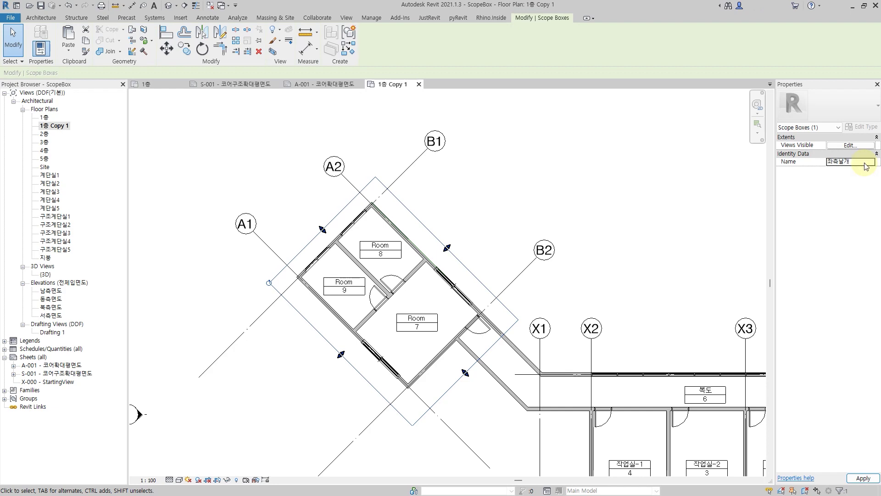
left_click(645, 202)
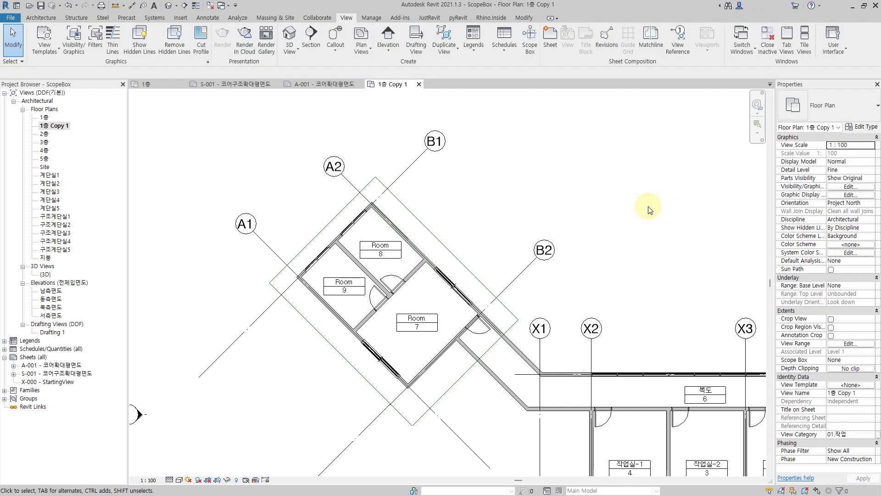
left_click(874, 362)
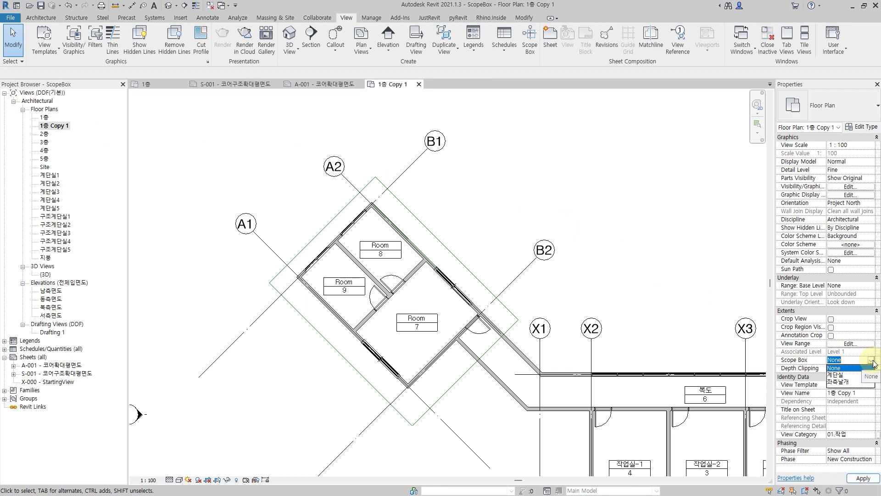
- Set 1층 Copy 1's Scope Box to 좌측날개, inspect the cropped wing, and close inactive views
left_click(853, 384)
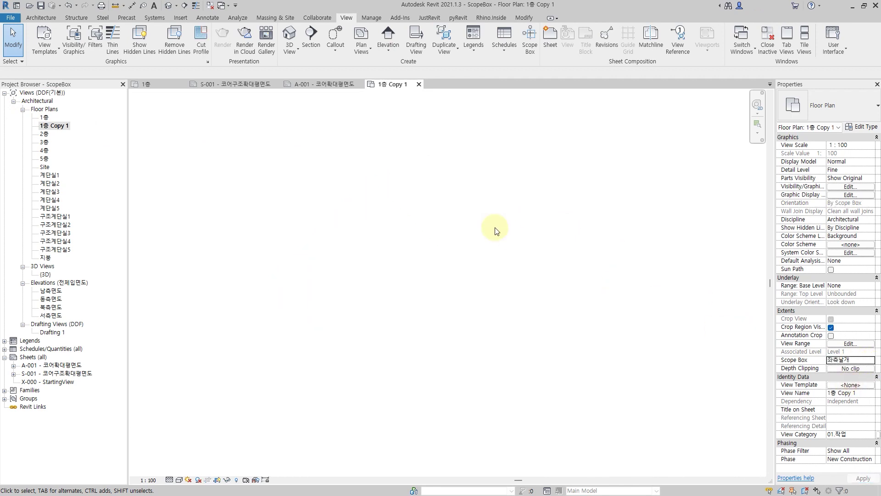
scroll(494, 230, "down", 2)
scroll(549, 297, "down", 2)
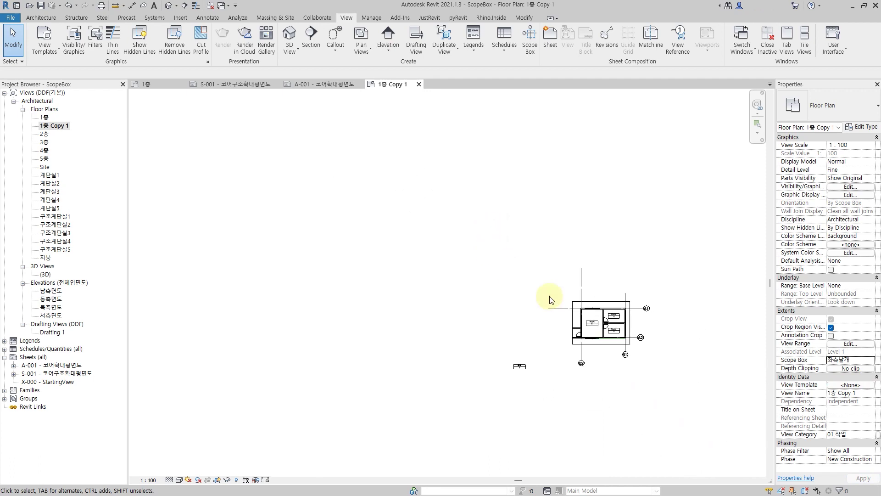
scroll(679, 349, "up", 2)
scroll(631, 338, "up", 2)
scroll(631, 339, "up", 1)
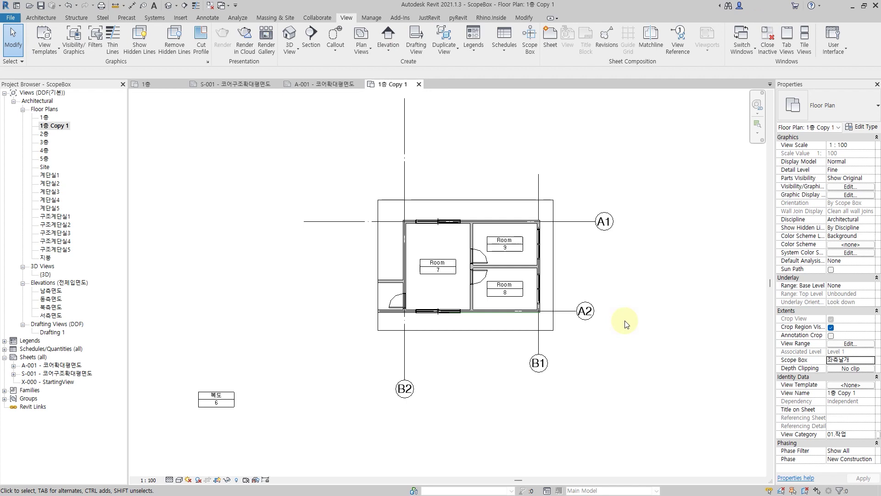
scroll(615, 312, "down", 2)
scroll(633, 284, "down", 2)
scroll(597, 285, "up", 1)
scroll(573, 289, "up", 2)
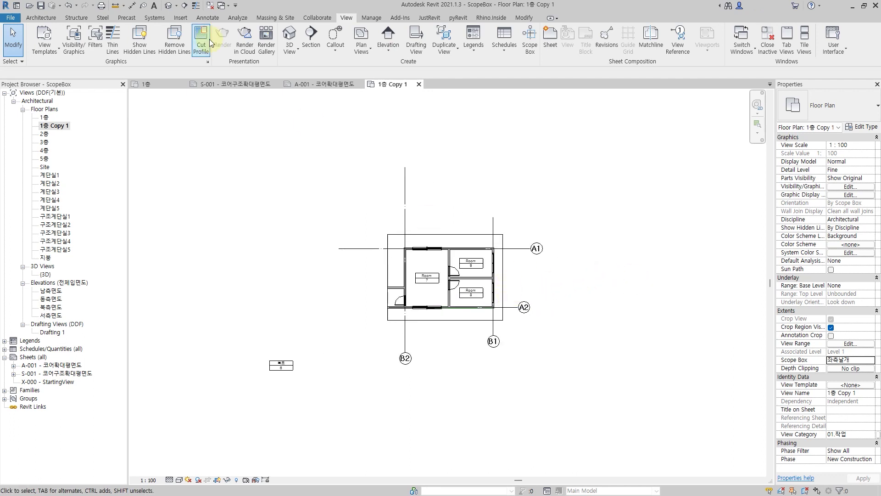
left_click(213, 10)
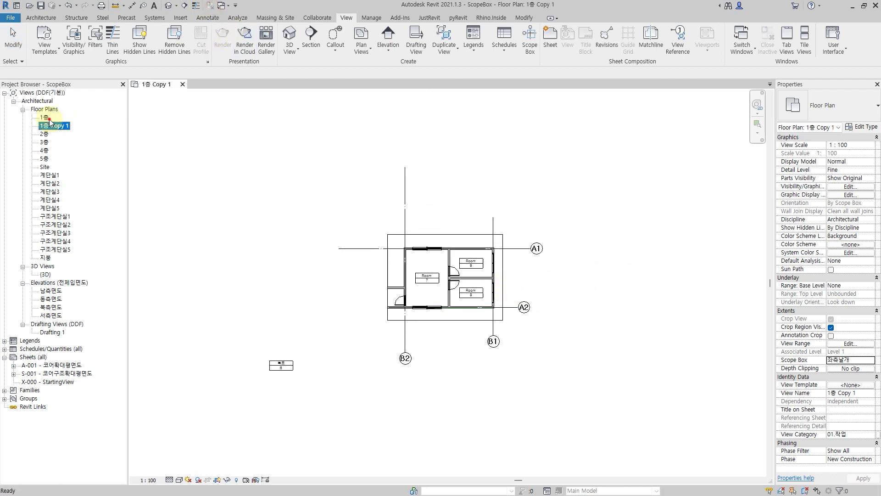
- Open 1층 and tile it beside 1층 Copy 1, zooming both plans to fit
double_click(44, 117)
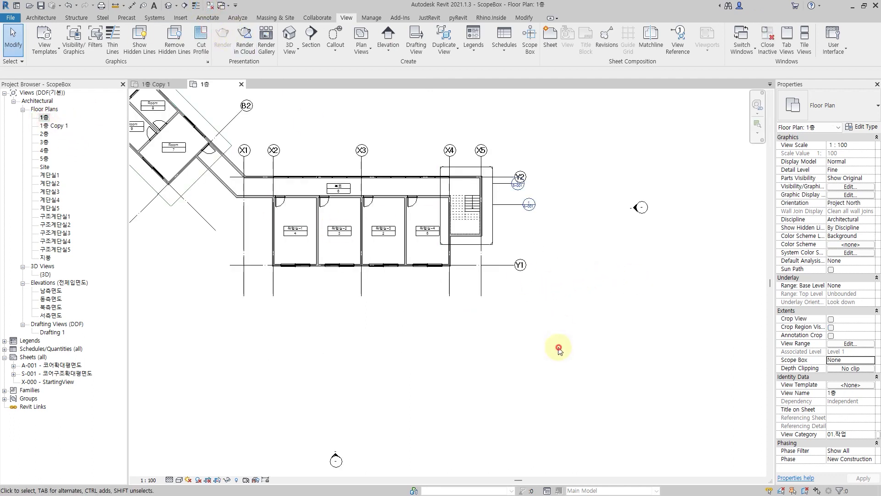
key("w")
key("t")
key("z")
key("a")
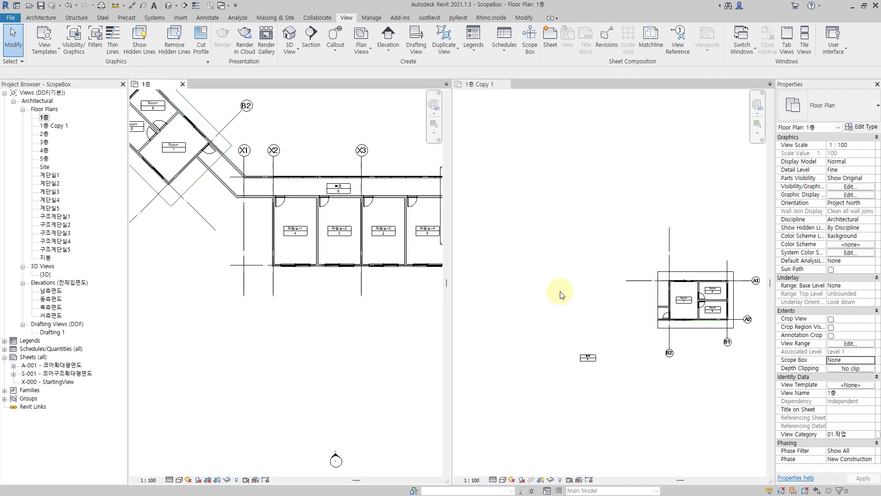
scroll(321, 230, "up", 4)
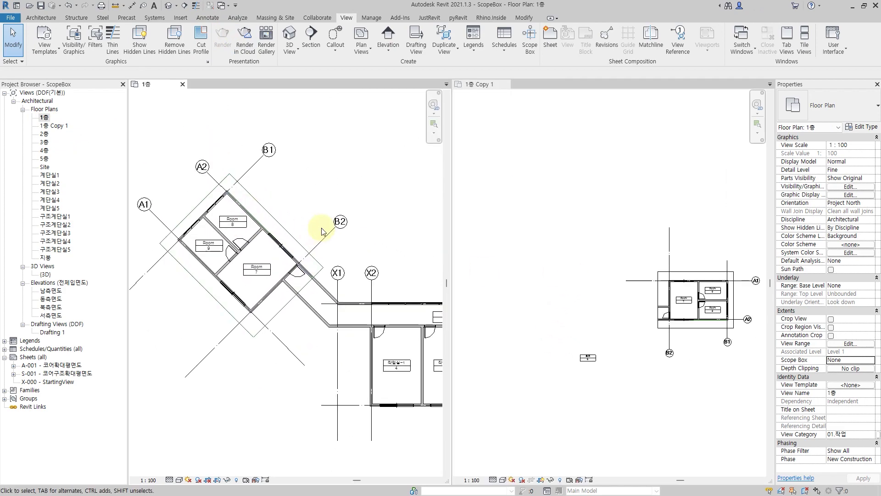
left_click(551, 246)
key("z")
key("f")
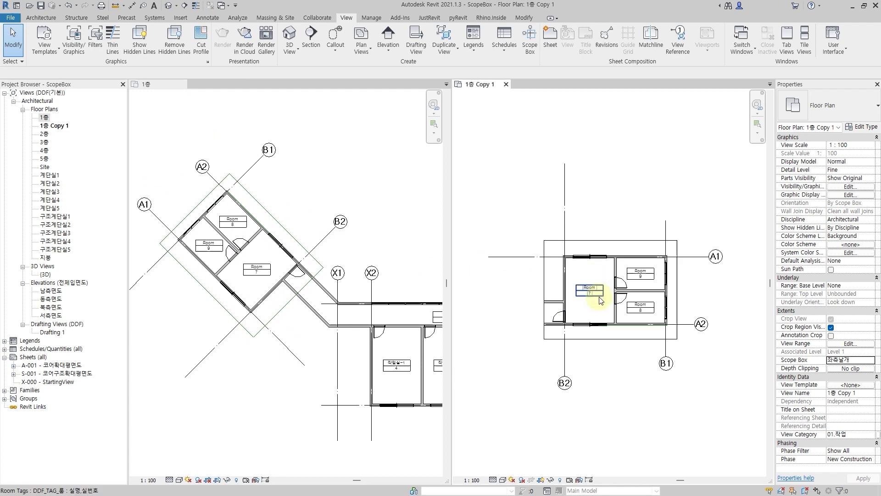
mouse_move(506, 302)
left_mouse_down()
mouse_move(702, 273)
mouse_move(718, 262)
left_mouse_up()
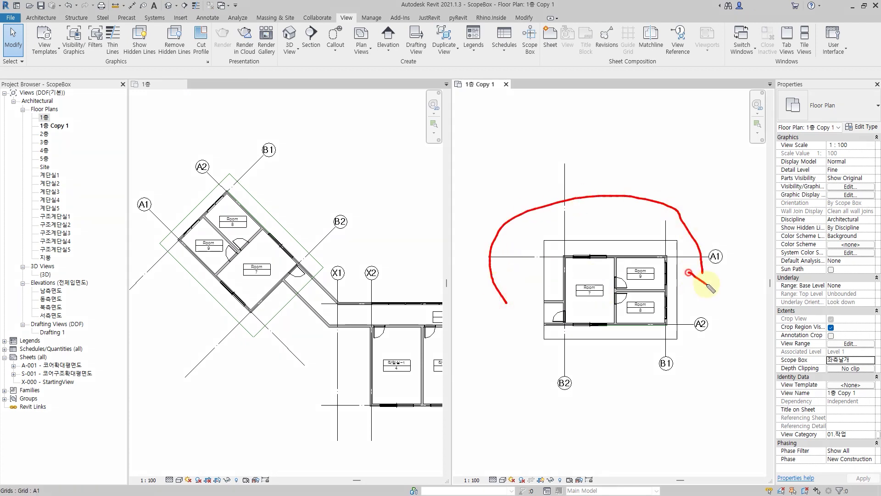
- Rotate the 좌측날개 scope box in 1층 by a typed angle of 135 to flip the copy's orientation
left_click(255, 200)
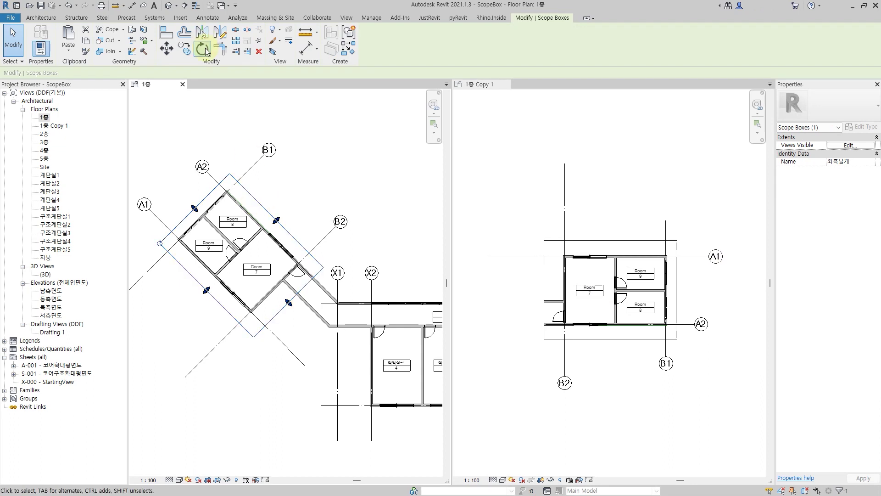
left_click(203, 49)
left_click(321, 137)
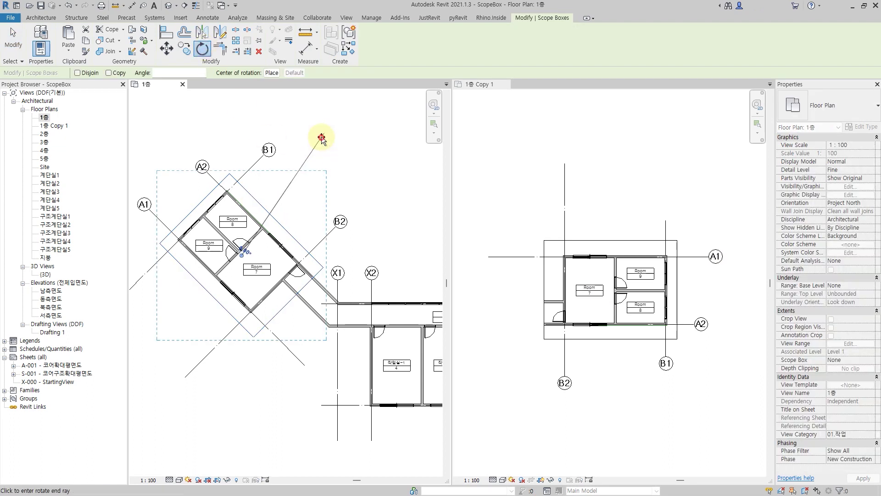
type("135")
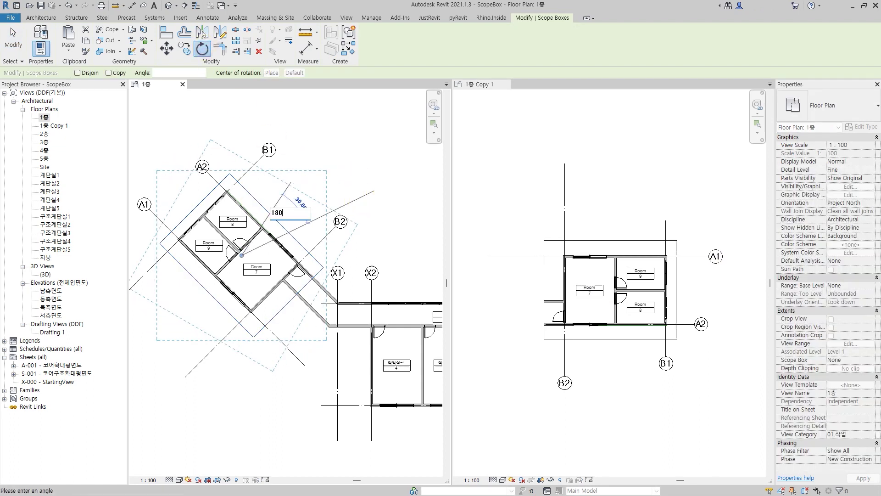
key("Return")
left_click(640, 273)
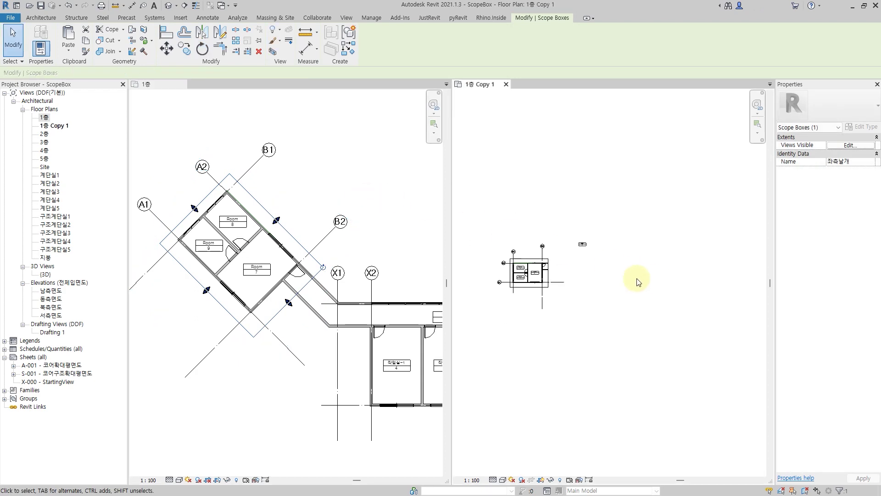
scroll(468, 281, "up", 2)
scroll(494, 281, "up", 2)
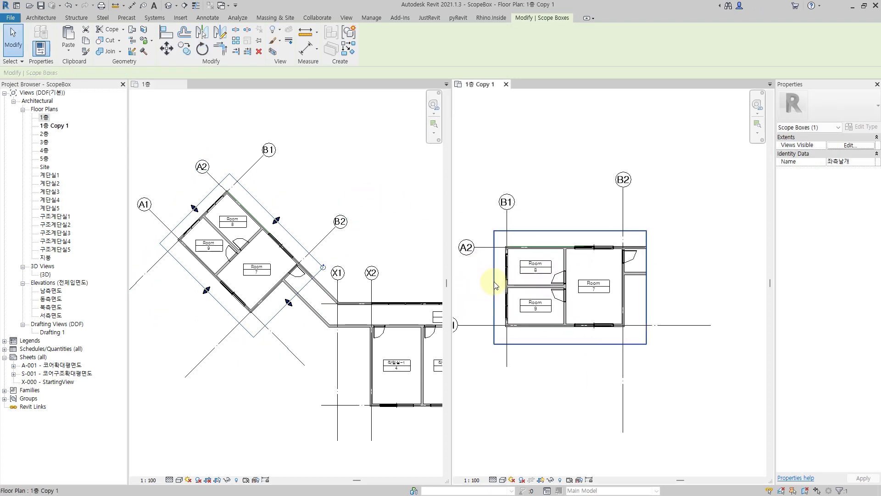
left_click(607, 368)
scroll(607, 368, "down", 2)
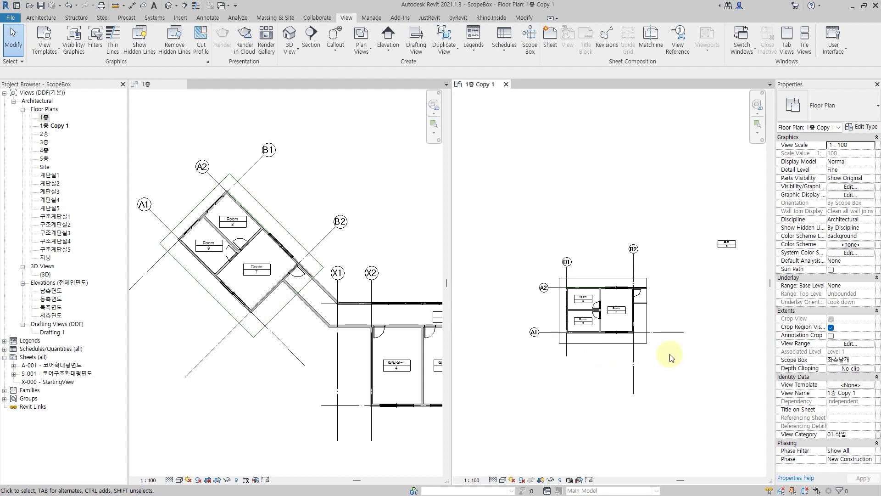
- Enable Annotation Crop for 1층 Copy 1 and crossing-select grids B1 and B2
scroll(702, 275, "down", 1)
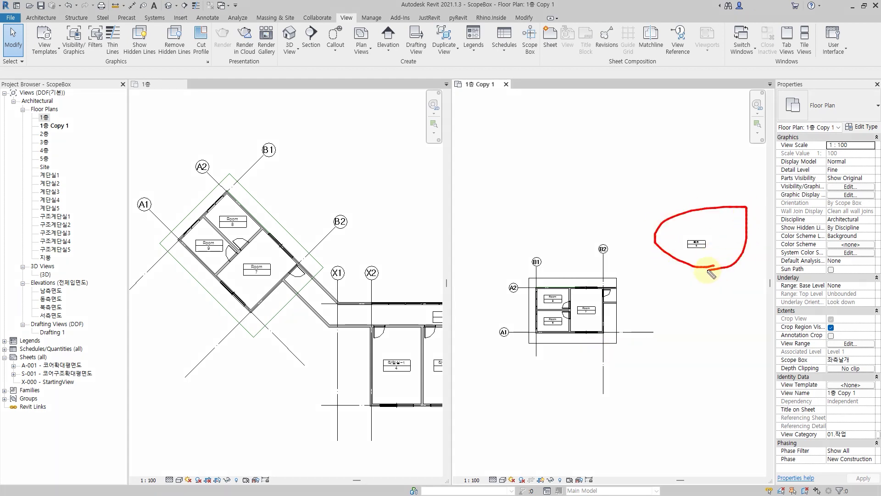
left_click(831, 335)
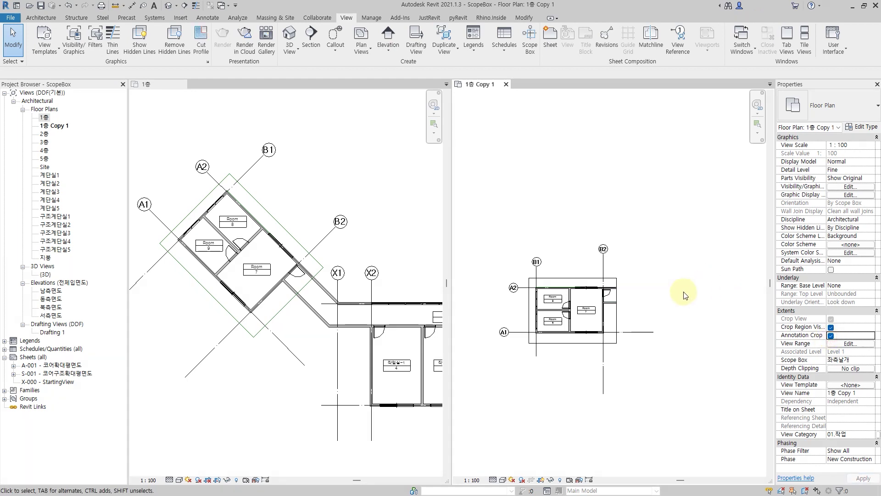
middle_click_drag(686, 292, 698, 283)
scroll(635, 295, "up", 2)
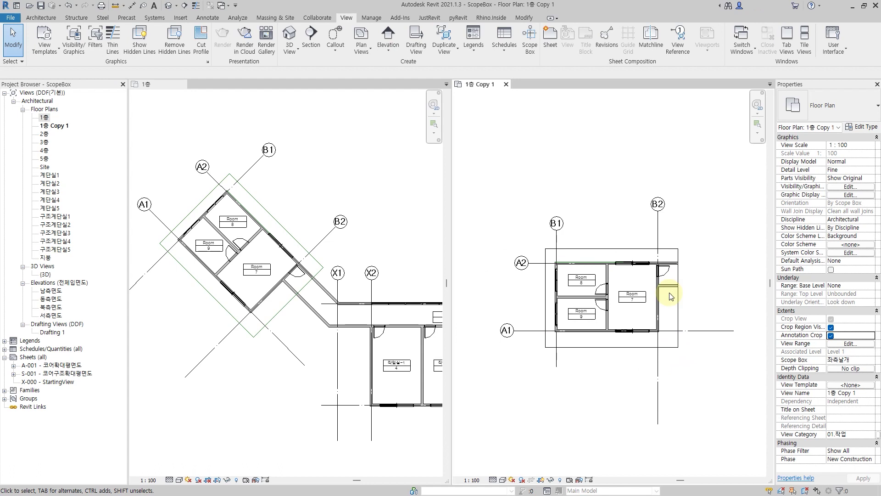
left_click_drag(706, 188, 538, 224)
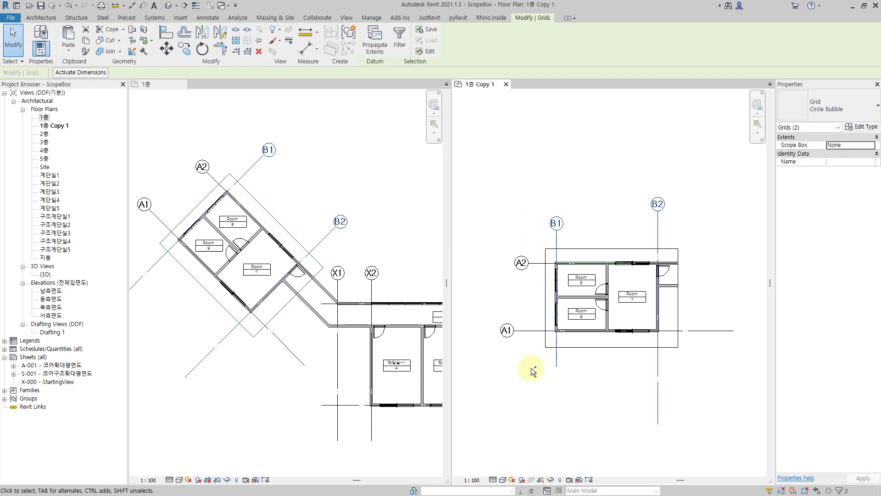
- Add grids A1 and A2 to the selection and set all four grids' Scope Box to 좌측날개
left_click_drag(530, 367, 488, 227)
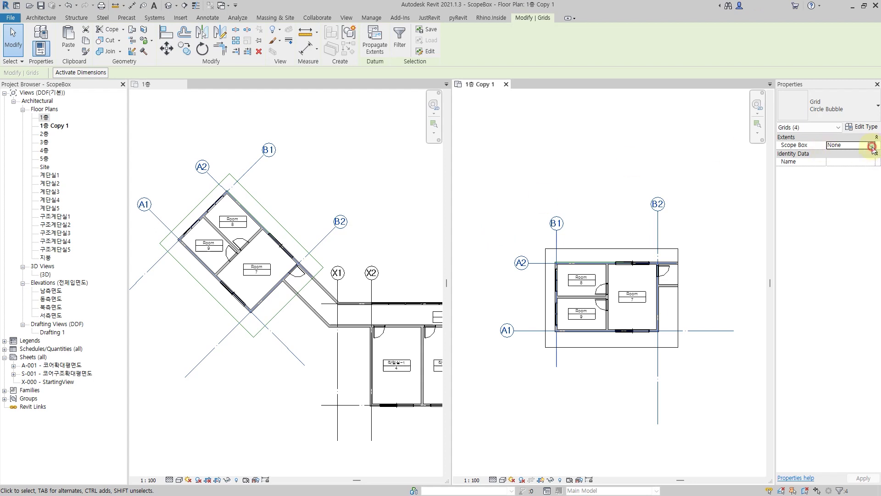
left_click(871, 146)
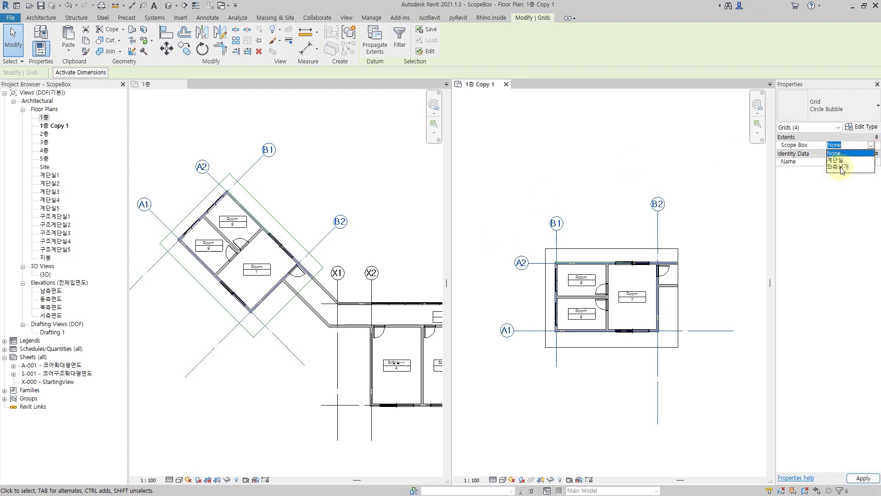
left_click(842, 166)
left_click(731, 210)
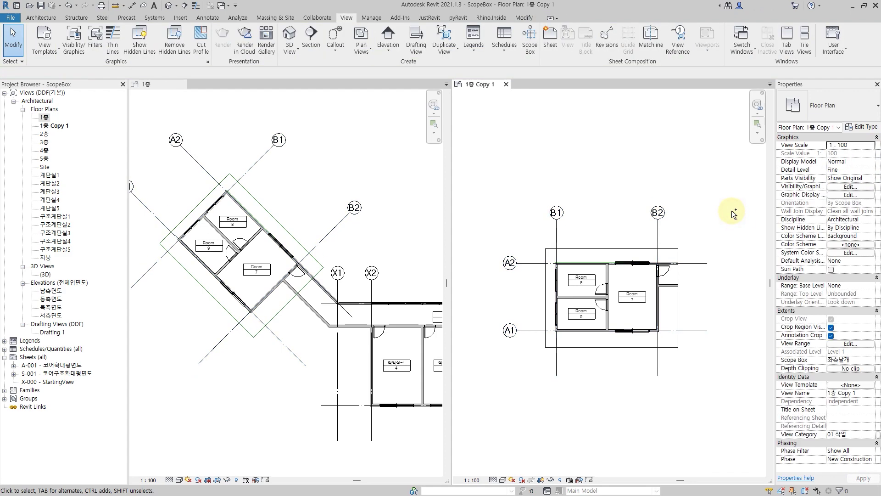
left_click_drag(659, 220, 661, 251)
mouse_move(702, 222)
left_mouse_down()
mouse_move(692, 236)
mouse_move(712, 252)
mouse_move(731, 245)
mouse_move(740, 228)
mouse_move(744, 251)
left_mouse_up()
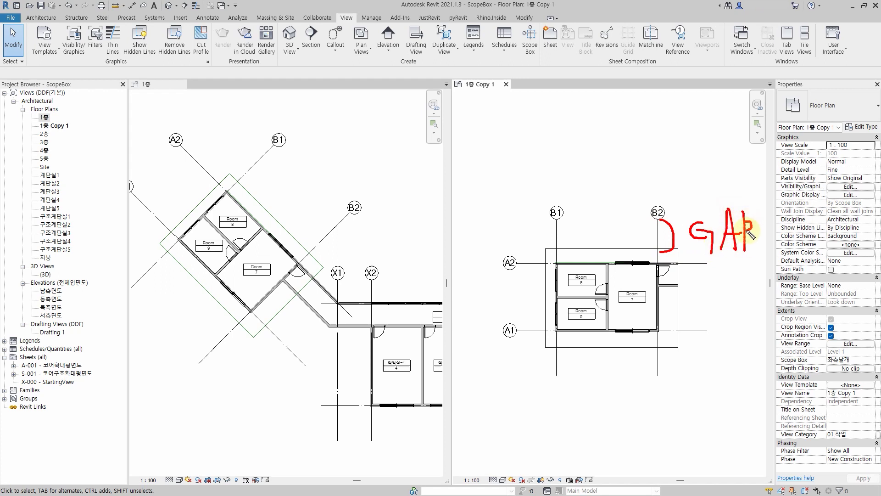
key("Escape")
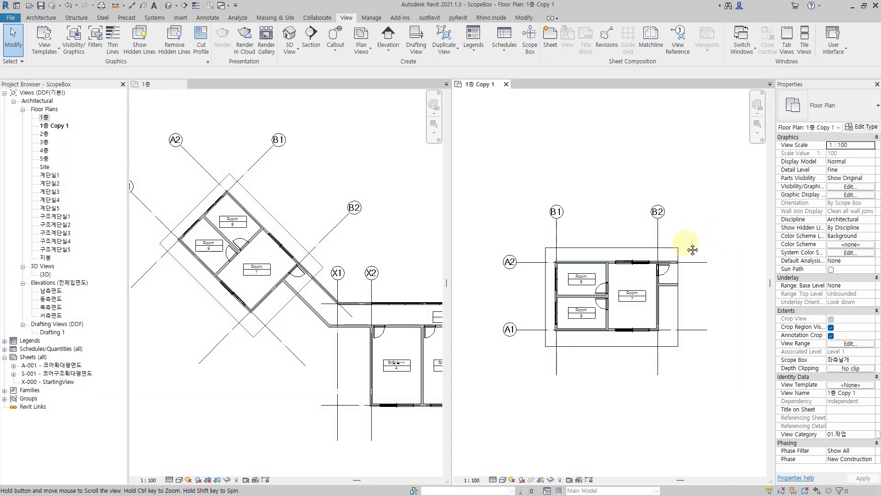
middle_click_drag(692, 246, 673, 238)
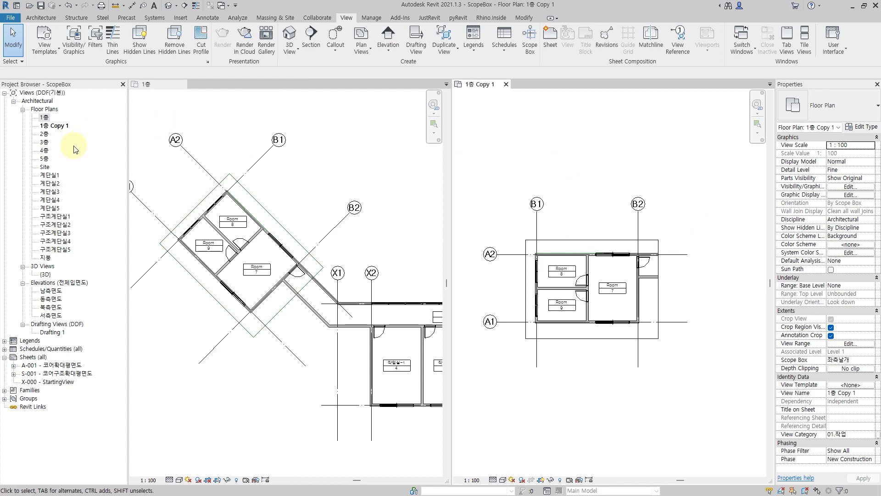
left_click(44, 134)
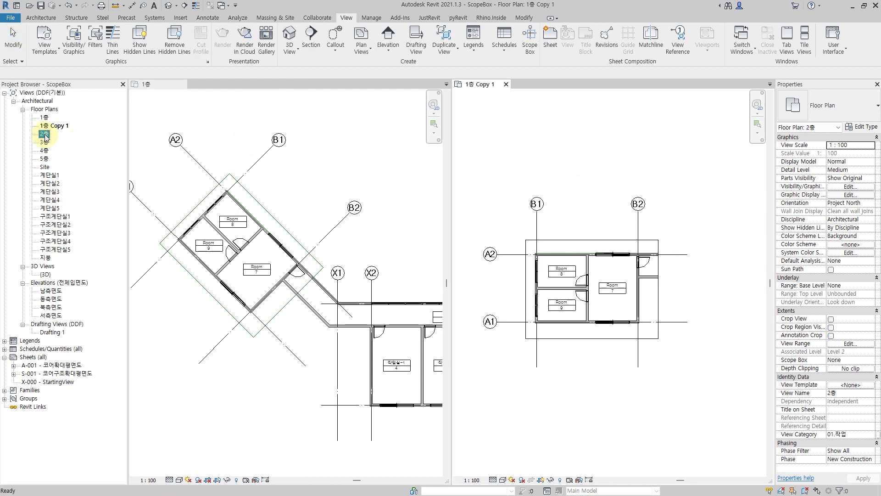
- Duplicate 2층 with detailing and crop 2층 Copy 1 to scope box 좌측날개
right_click(44, 137)
left_click(223, 166)
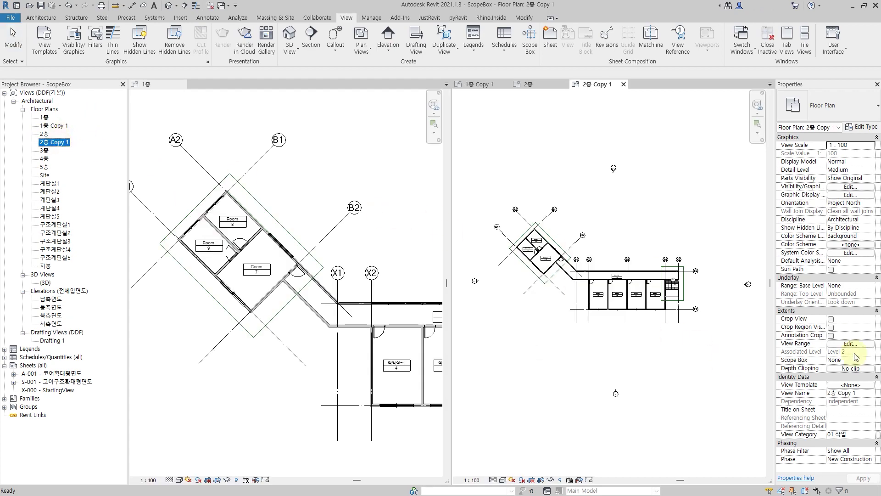
left_click(868, 363)
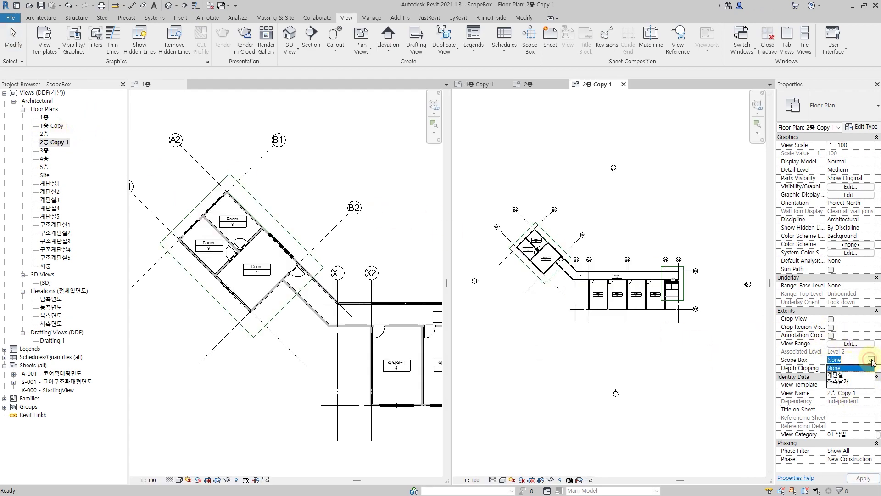
left_click(848, 381)
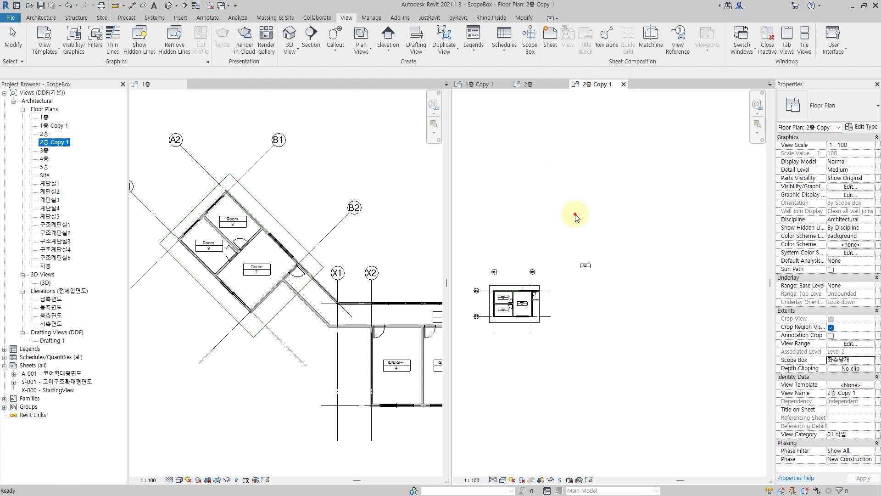
scroll(565, 279, "up", 4)
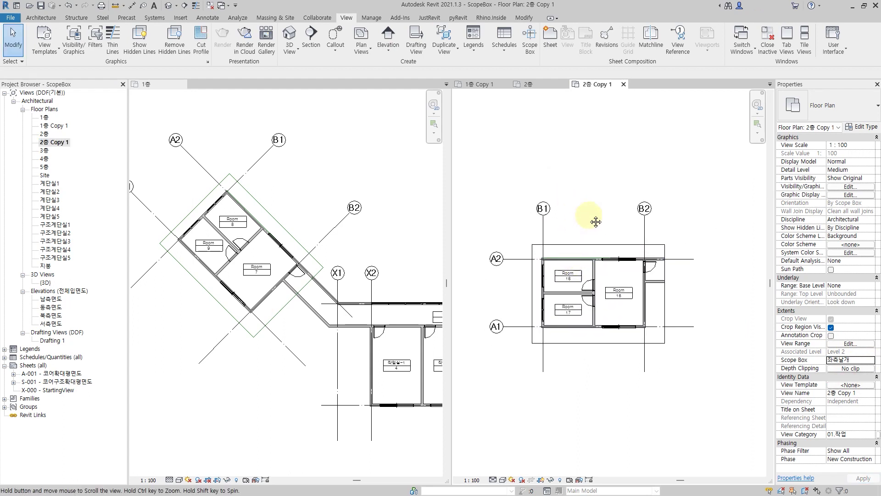
- Duplicate 3층 likewise, crop 3층 Copy 1 to 좌측날개, and close inactive views
right_click(45, 150)
mouse_move(80, 224)
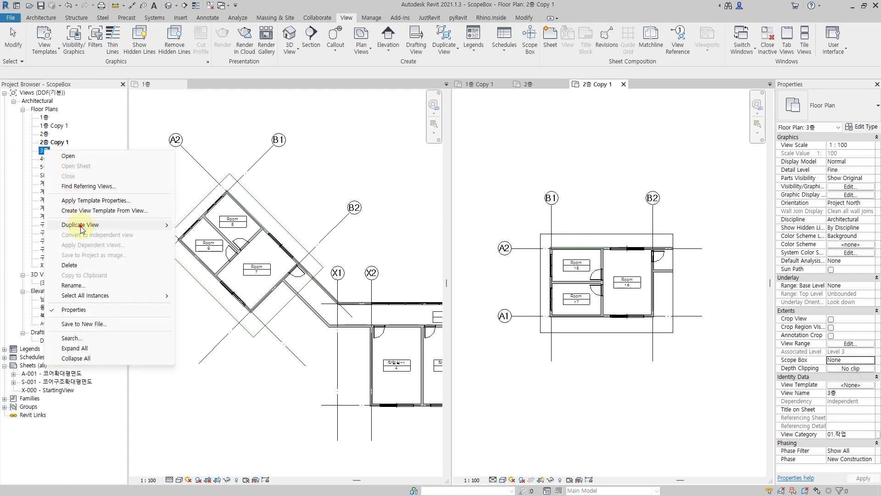
left_click(203, 235)
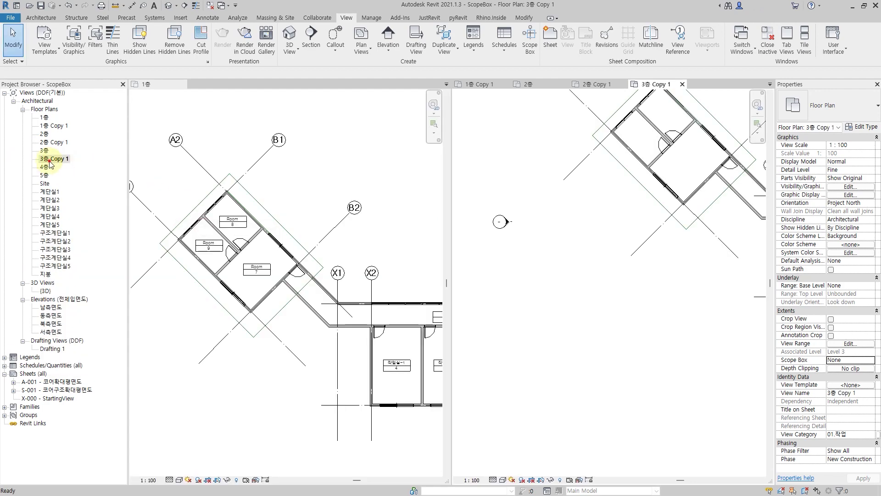
middle_click_drag(570, 258, 530, 304)
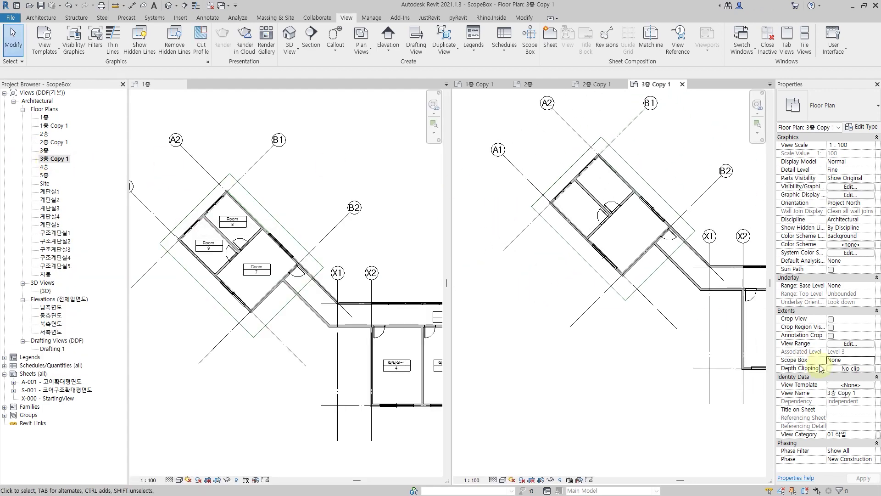
left_click(871, 361)
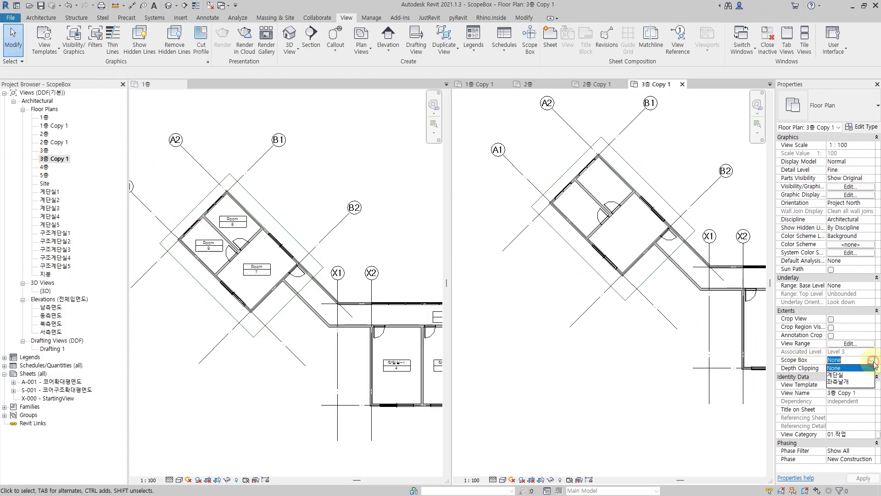
left_click(849, 381)
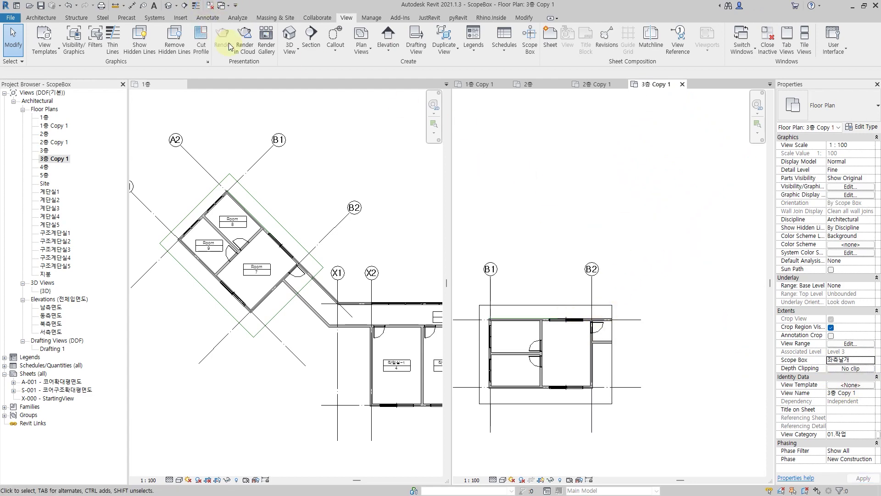
left_click(211, 5)
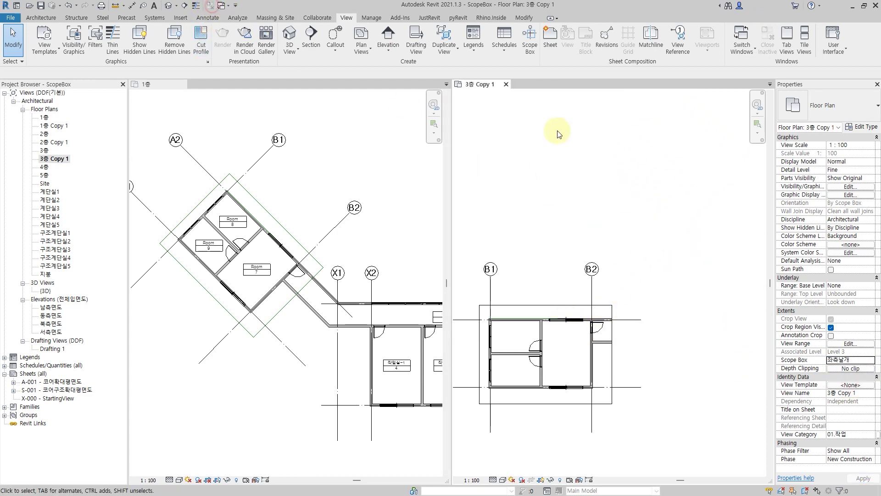
- Open the 1층, 2층 and 3층 Copy 1 plans and close the original 1층 view
double_click(58, 126)
double_click(59, 143)
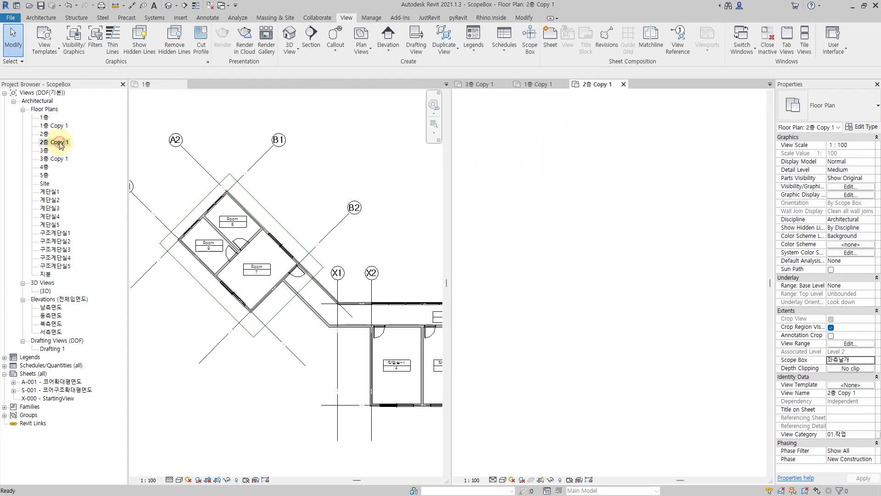
double_click(61, 161)
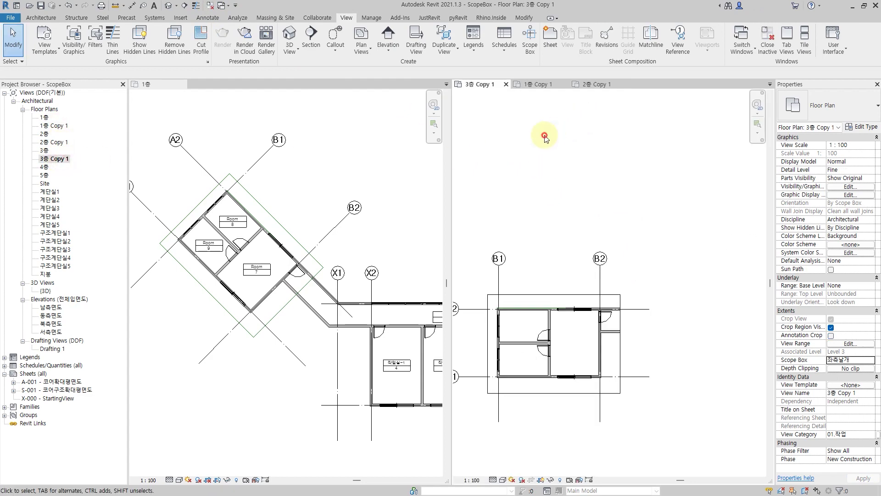
left_click(182, 84)
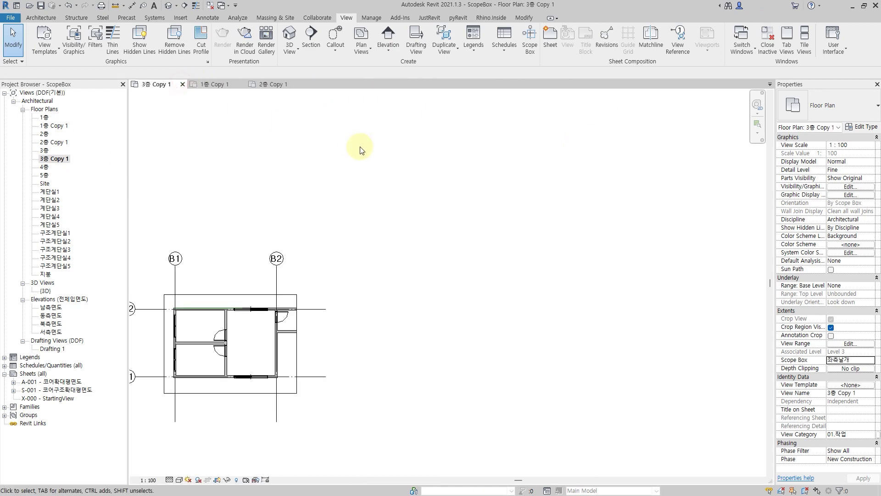
- Tile the three Copy 1 views and fit each plan in its window
key("w")
key("t")
key("z")
key("f")
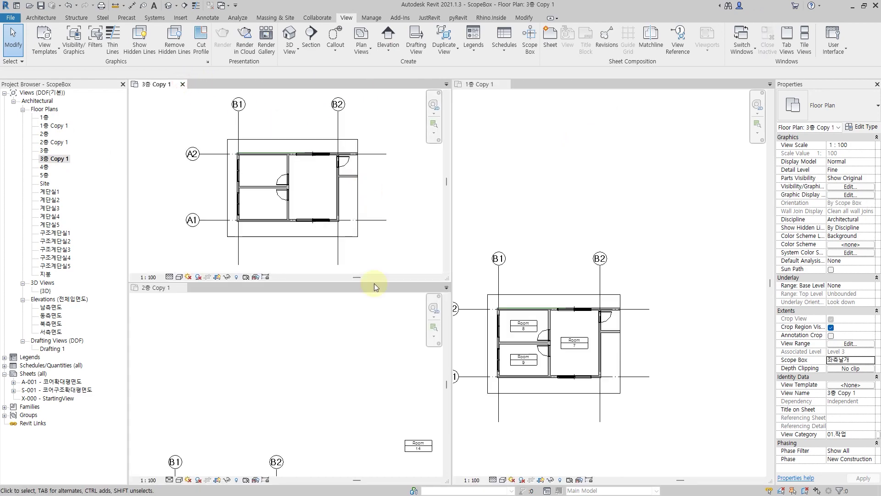
left_click(361, 338)
key("z")
key("f")
middle_click(572, 207)
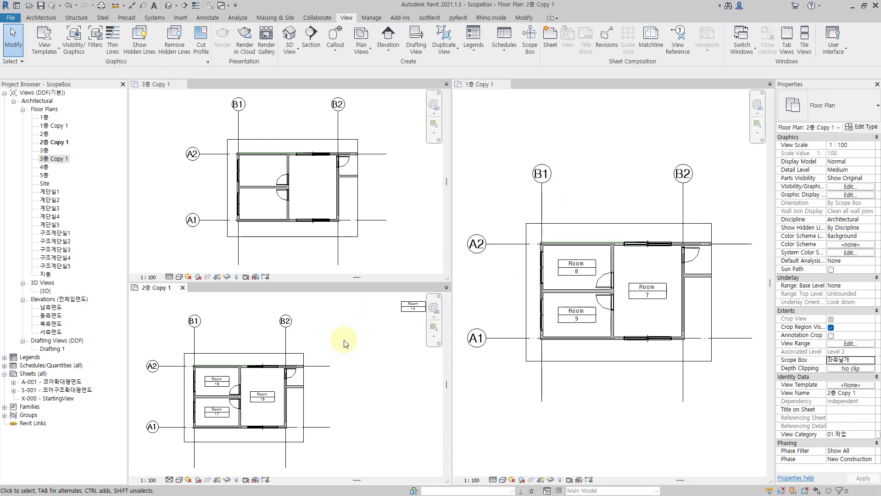
middle_click_drag(312, 329, 332, 328)
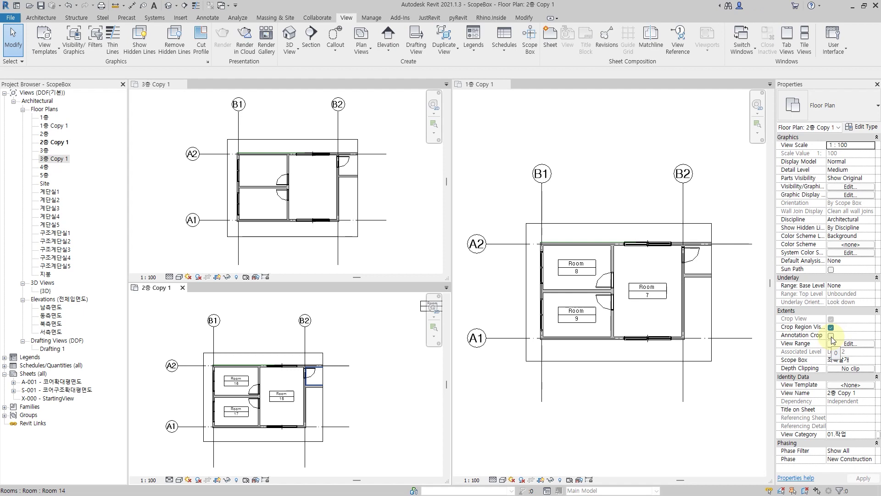
middle_click_drag(344, 359, 363, 350)
left_click(393, 216)
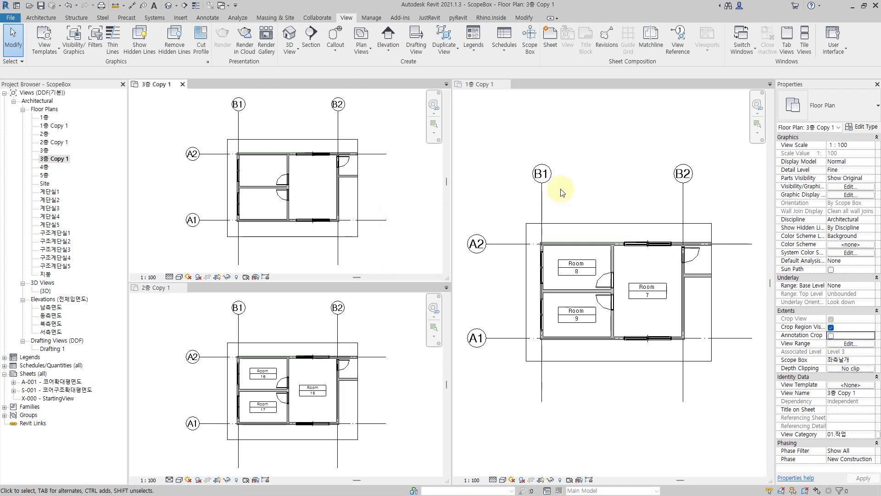
left_click(595, 196)
scroll(589, 206, "down", 2)
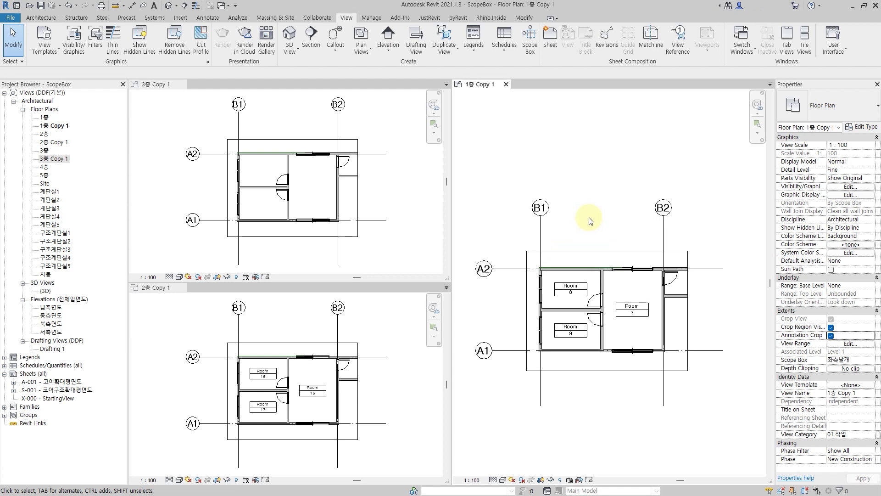
- Raise the B1 and B2 grid heads, and elbow grid B1's bubble left, clear of B2
left_click(541, 223)
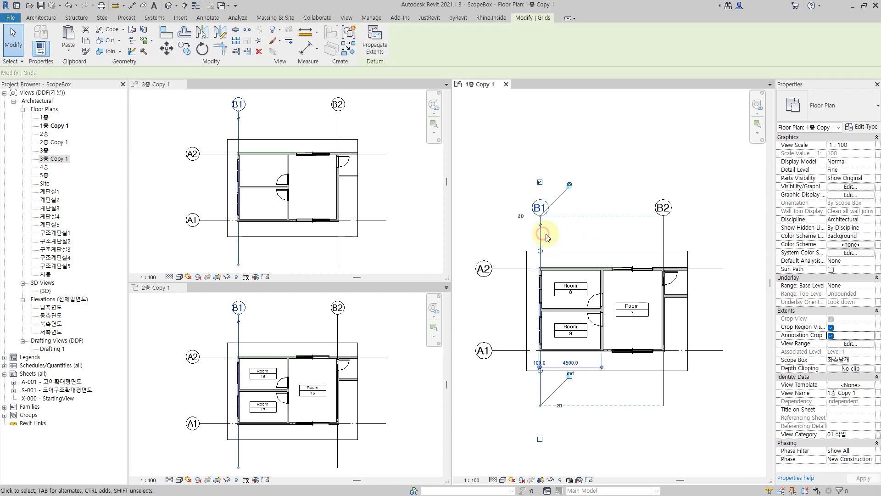
left_click_drag(541, 220, 541, 156)
left_click(556, 168)
left_click(539, 178)
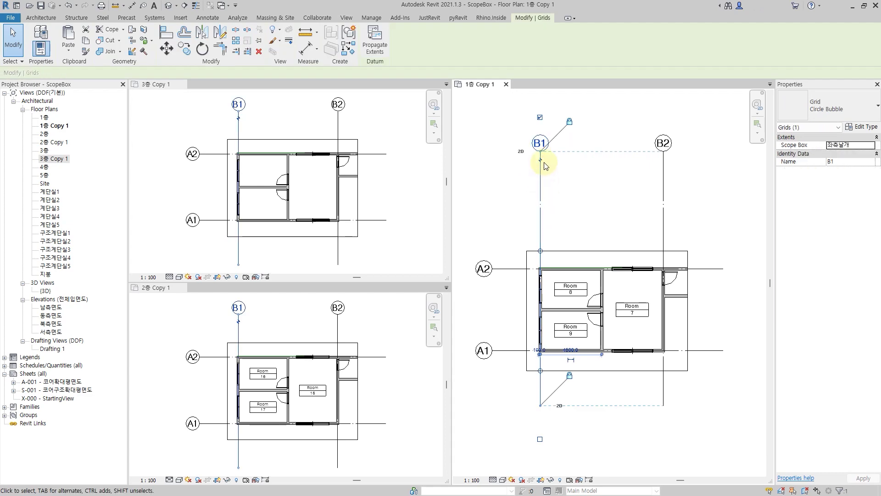
mouse_move(549, 159)
left_mouse_down()
mouse_move(504, 152)
mouse_move(529, 153)
mouse_move(540, 188)
left_mouse_up()
left_click_drag(528, 159, 512, 158)
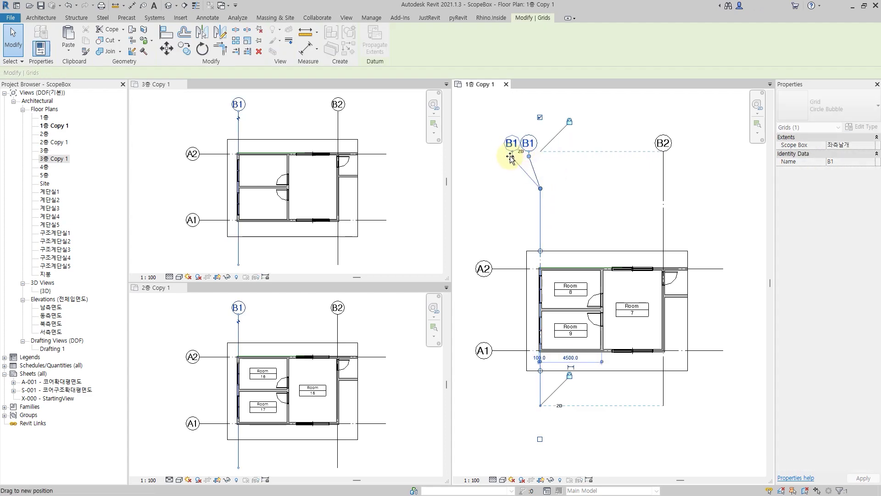
left_click(595, 182)
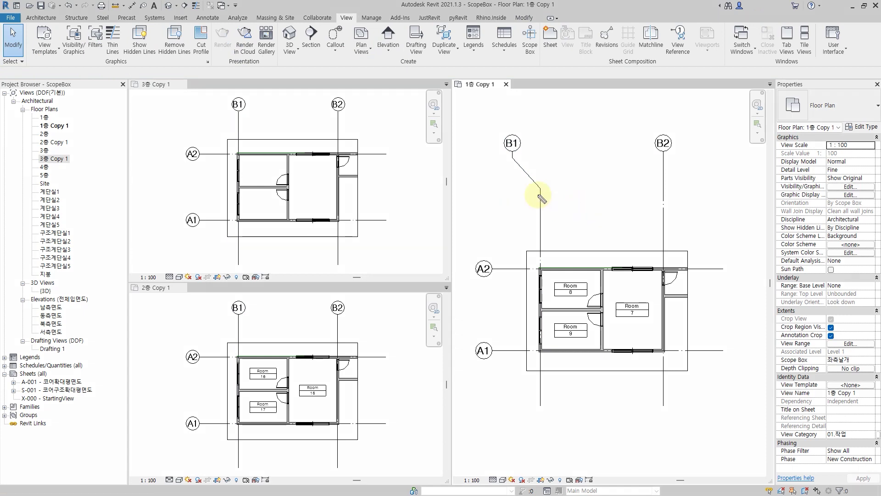
- Select grids B1 and B2 with a right-to-left crossing window in 1층 Copy 1
mouse_move(694, 130)
left_mouse_down()
mouse_move(614, 119)
mouse_move(665, 133)
left_mouse_up()
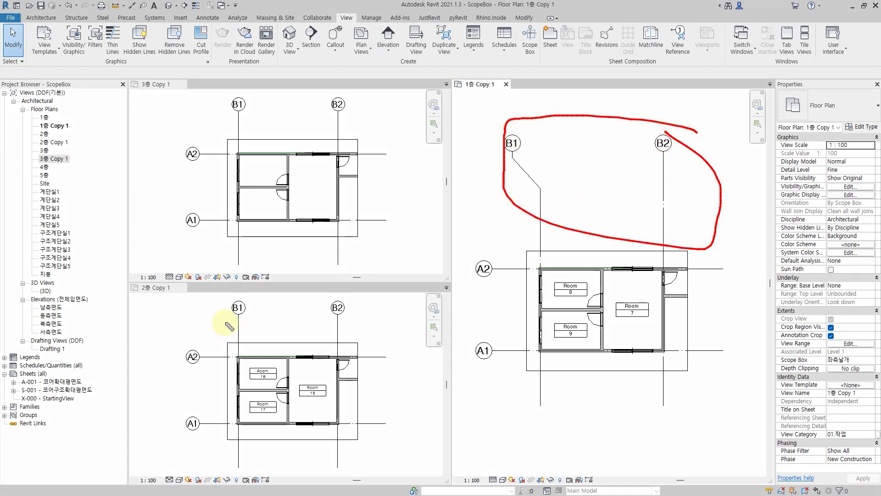
mouse_move(330, 301)
left_mouse_down()
mouse_move(399, 354)
mouse_move(278, 284)
left_mouse_up()
left_click_drag(373, 93, 342, 99)
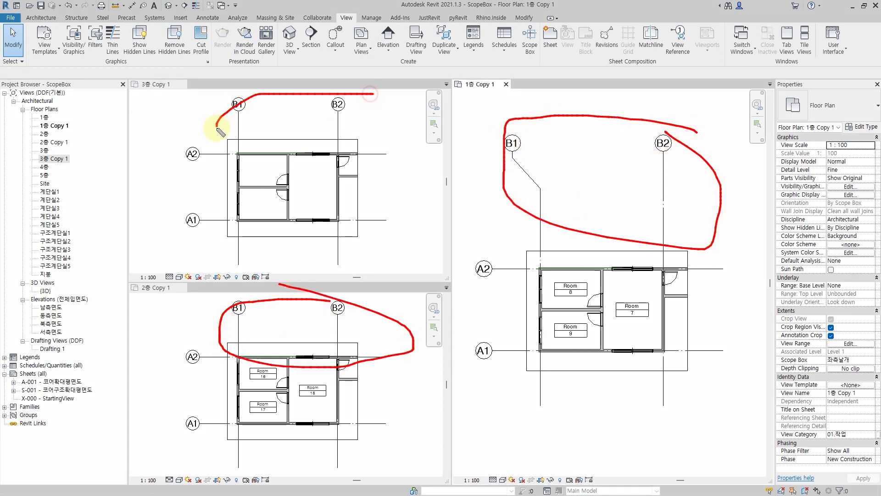
key("Escape")
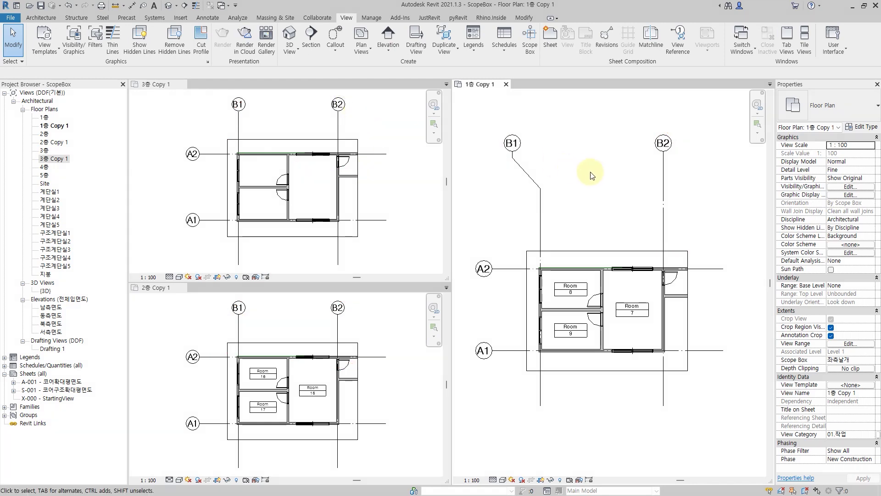
left_click_drag(693, 171, 525, 207)
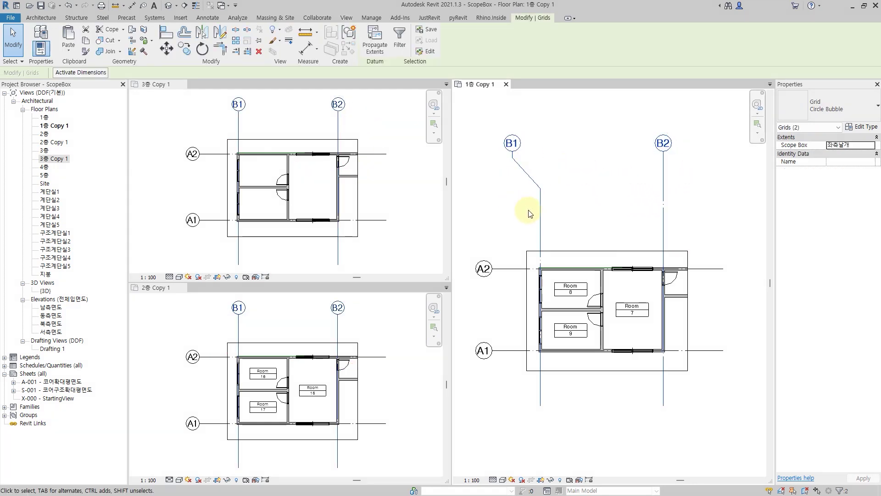
- Propagate the B1 and B2 grid extents to the 2층 Copy 1 and 3층 Copy 1 plans
left_click(379, 42)
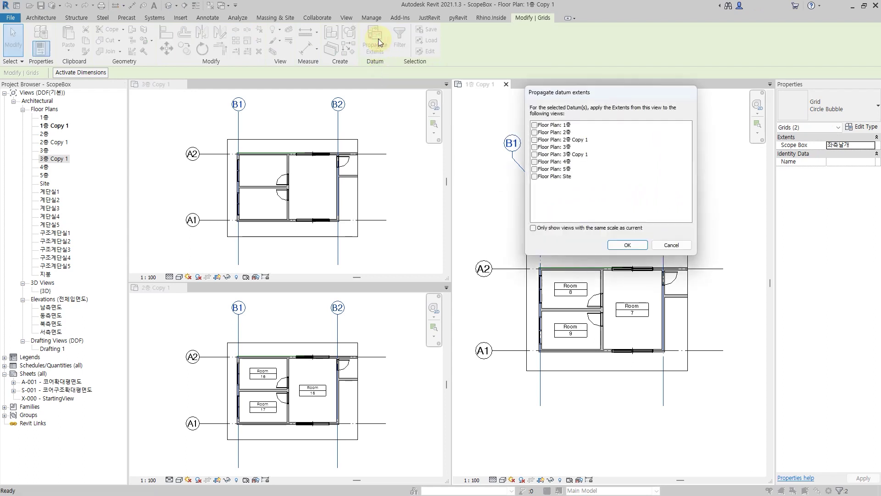
left_click(534, 140)
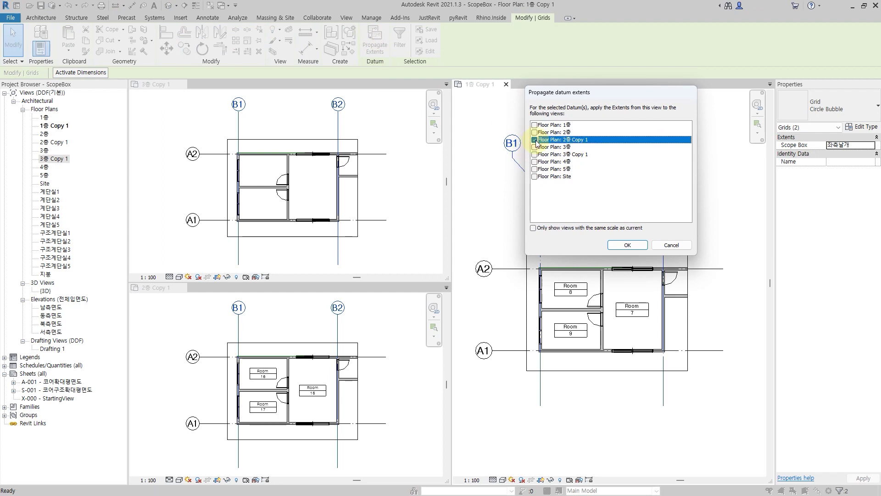
left_click(534, 155)
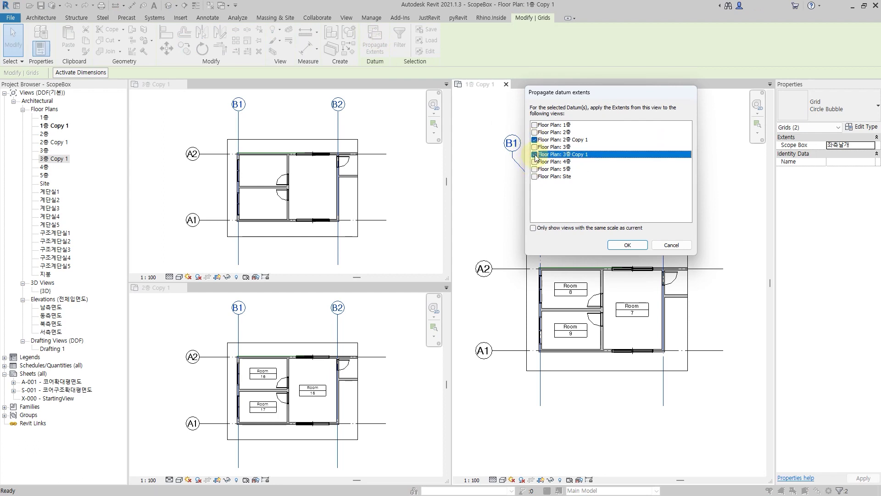
left_click(630, 248)
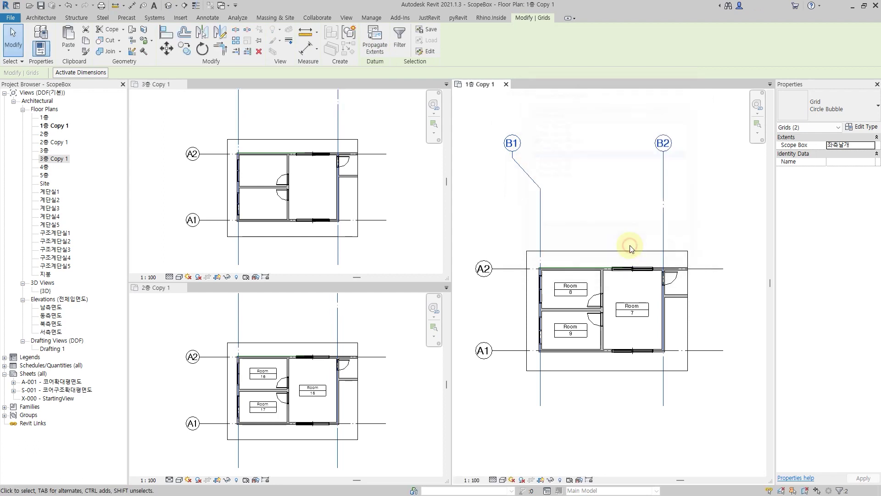
- Check the 3층 Copy 1 and 2층 Copy 1 plans, then deselect the grids in 1층 Copy 1
left_click(390, 236)
left_click(384, 340)
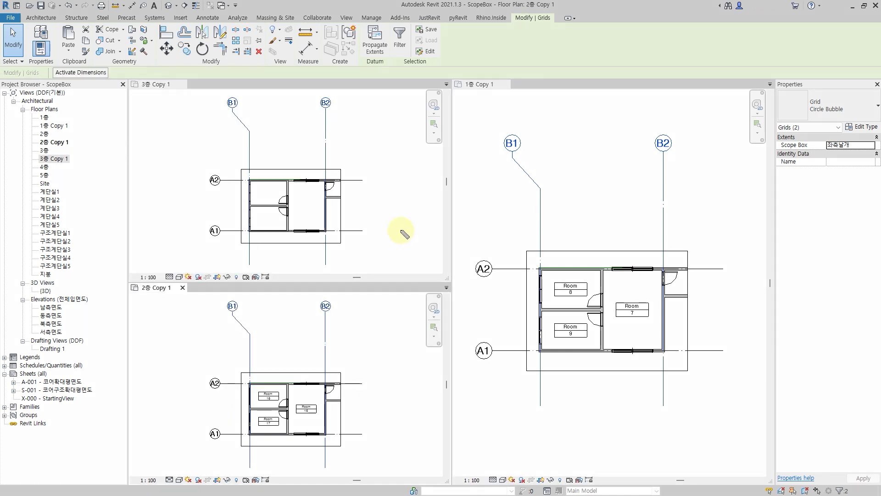
mouse_move(375, 171)
left_mouse_down()
mouse_move(381, 117)
mouse_move(356, 182)
left_mouse_up()
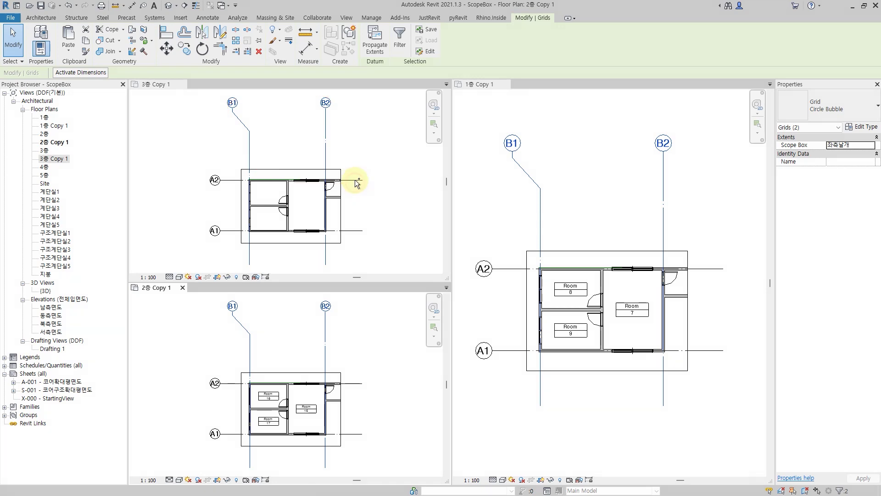
left_click(585, 168)
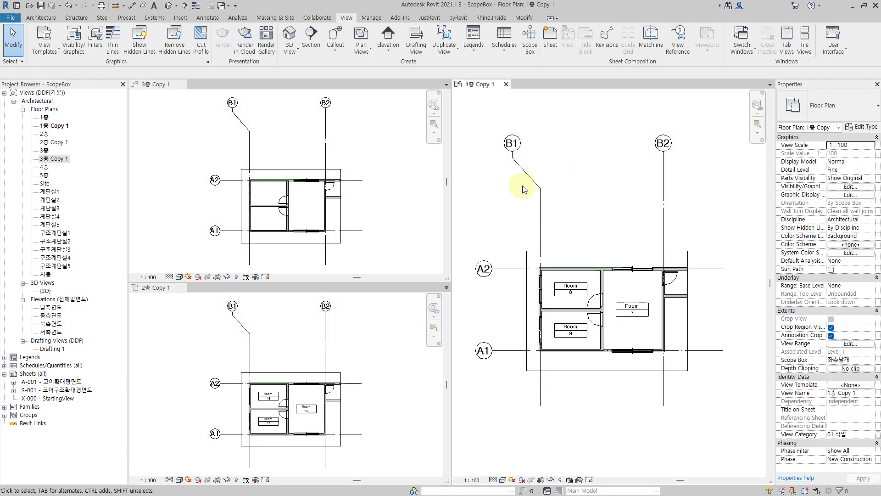
- Open the original 1층 floor plan alone, tabbing and closing all inactive views
left_click(377, 183)
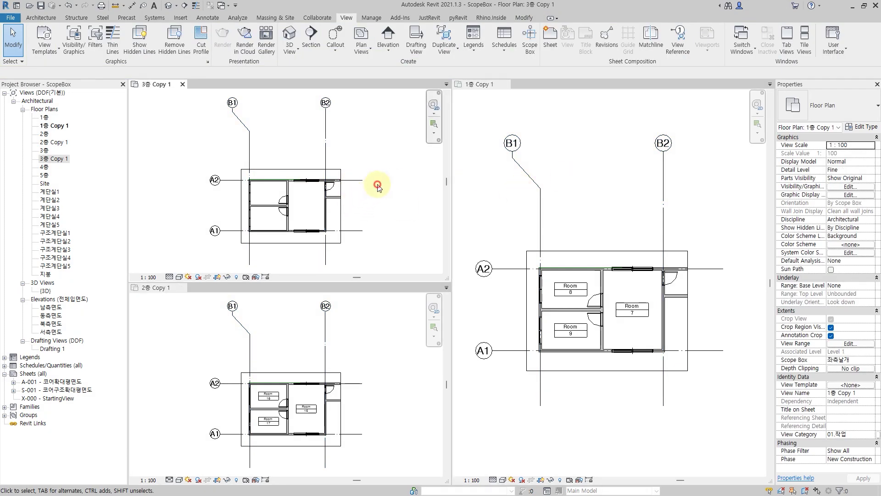
double_click(46, 118)
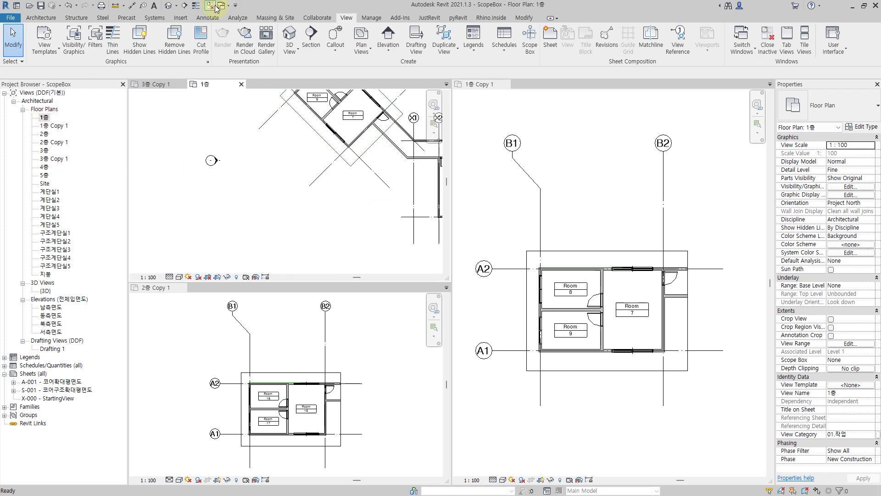
left_click(211, 6)
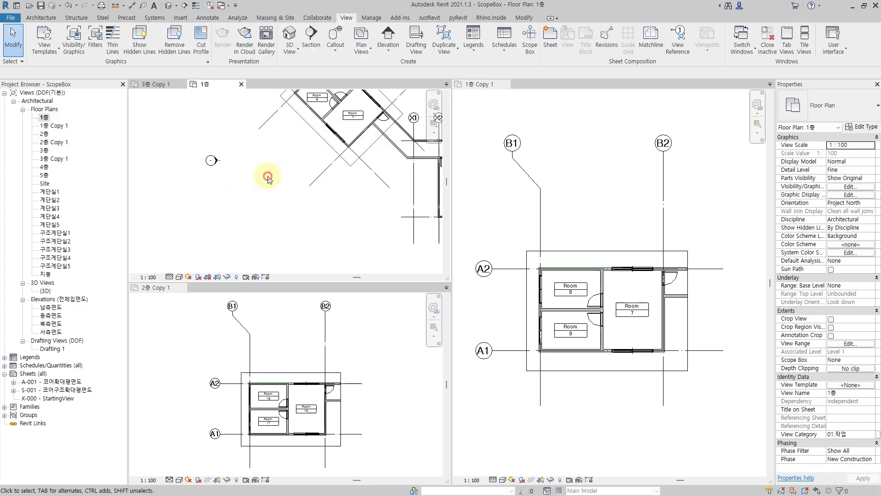
left_click(212, 7)
- Zoom and pan 1층 to frame the whole layout with the angled wing's grids A1–B2
scroll(374, 250, "down", 1)
scroll(357, 239, "up", 1)
scroll(413, 251, "up", 1)
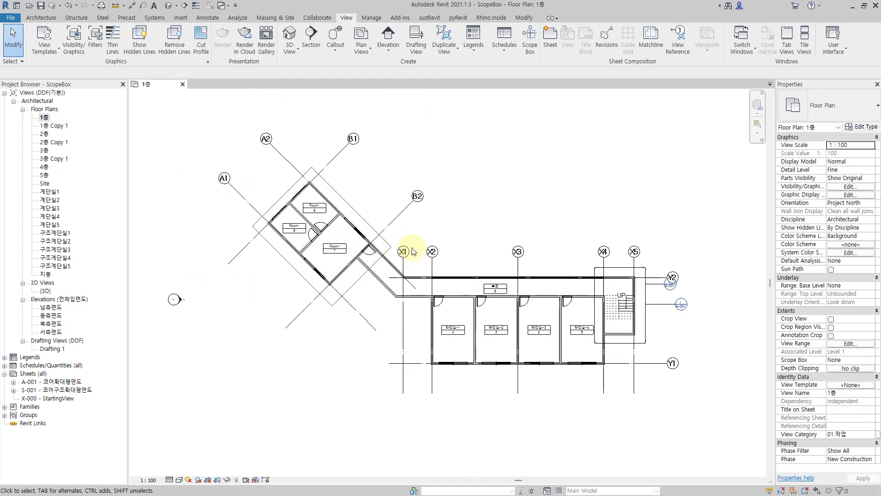
middle_click_drag(445, 251, 432, 254)
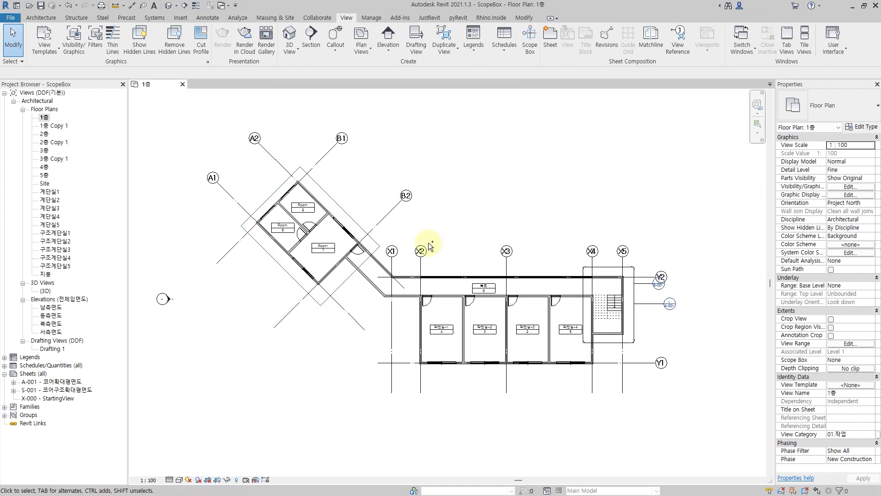
left_click_drag(432, 181, 280, 316)
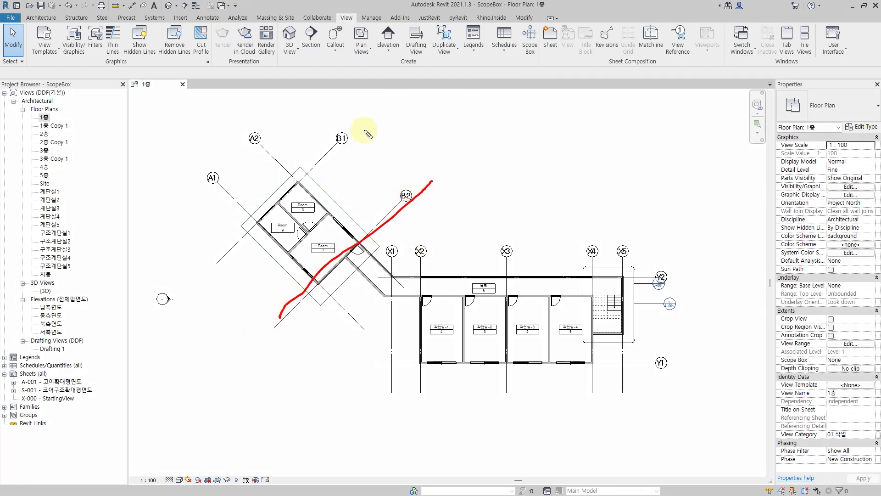
left_click_drag(365, 130, 211, 254)
left_click_drag(206, 176, 397, 334)
left_click_drag(241, 124, 403, 287)
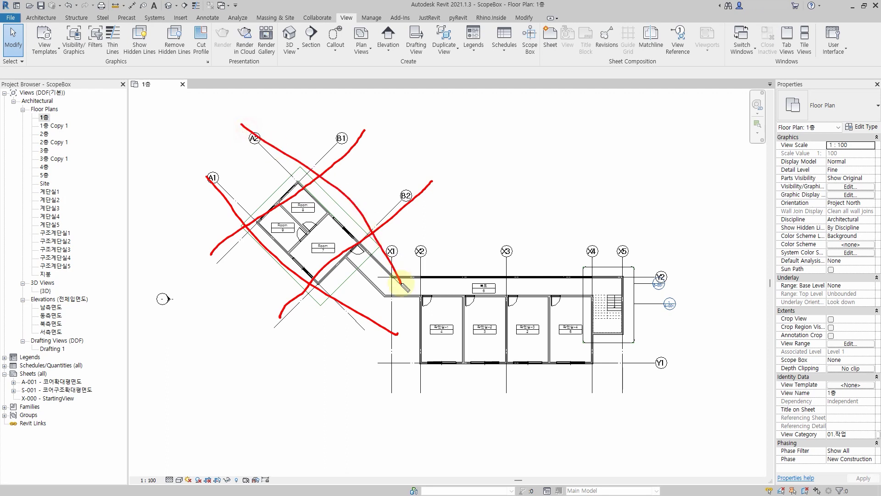
key("Escape")
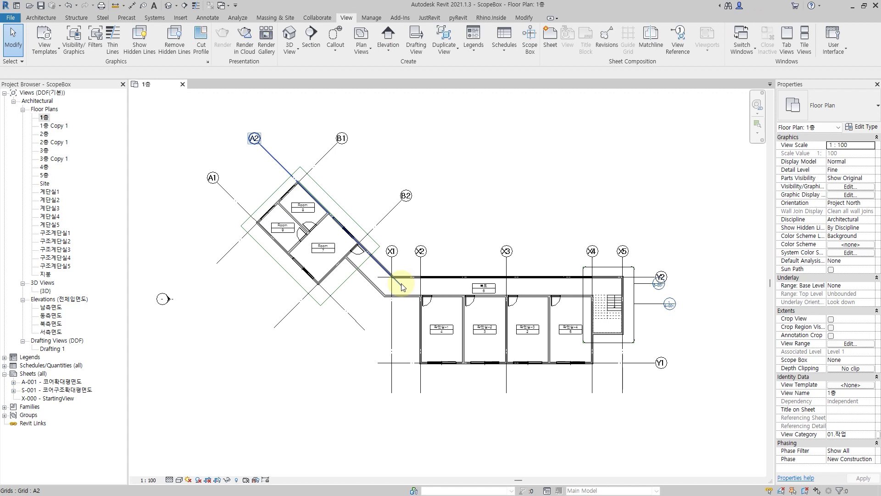
- Set scope box 좌측날개's visibility override for the 1층 view to Invisible
left_click(351, 217)
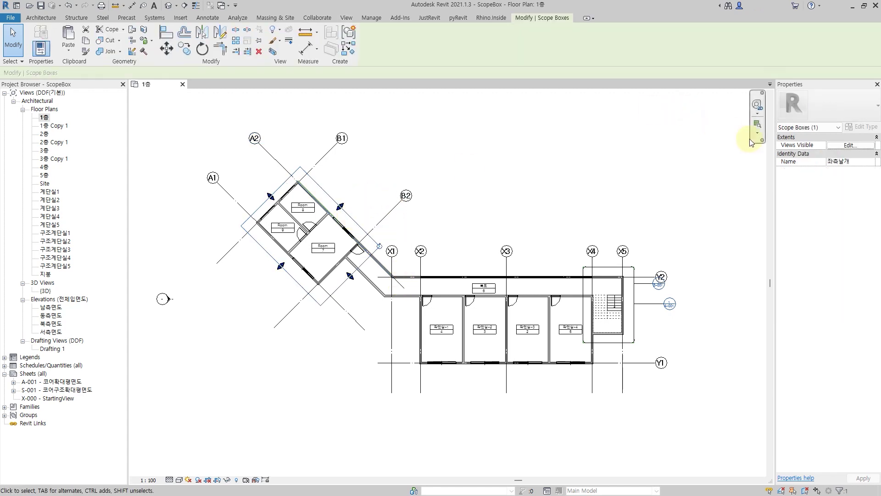
left_click(856, 148)
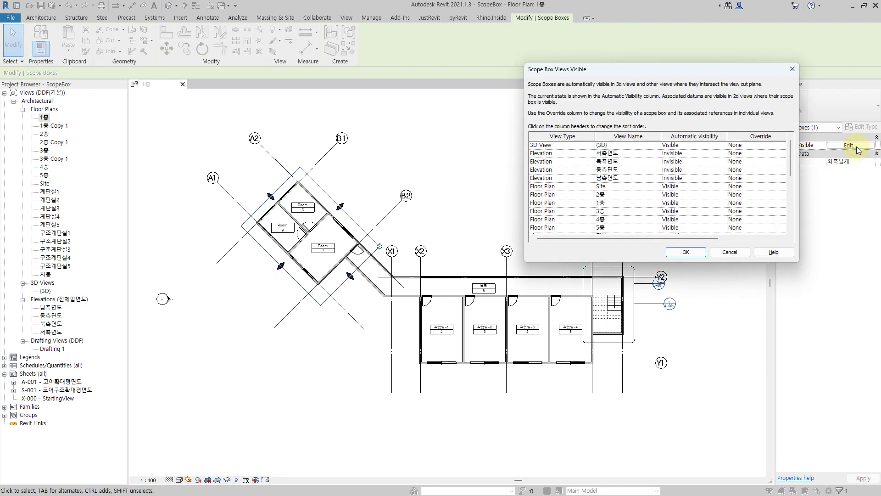
left_click(312, 87)
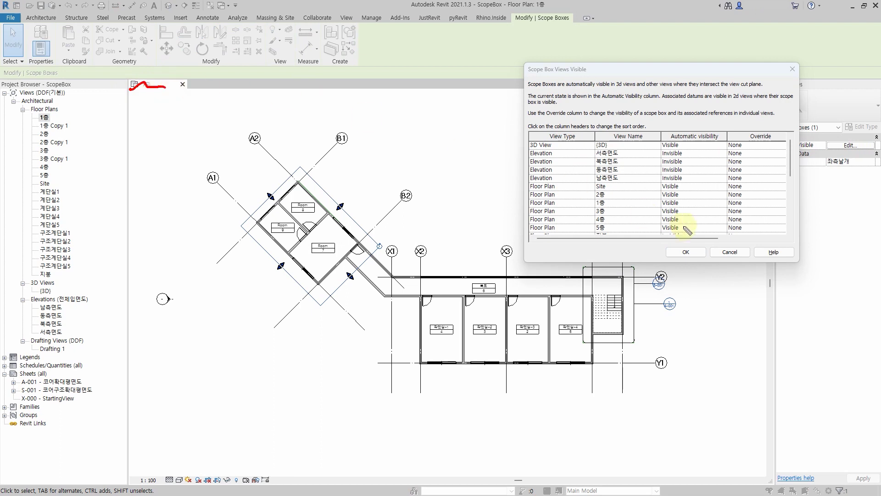
left_click_drag(591, 214, 767, 213)
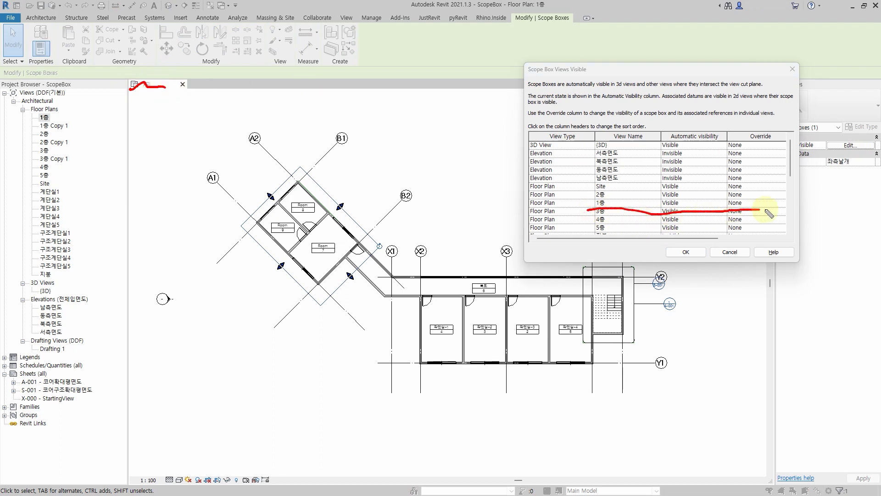
key("Escape")
left_click(783, 203)
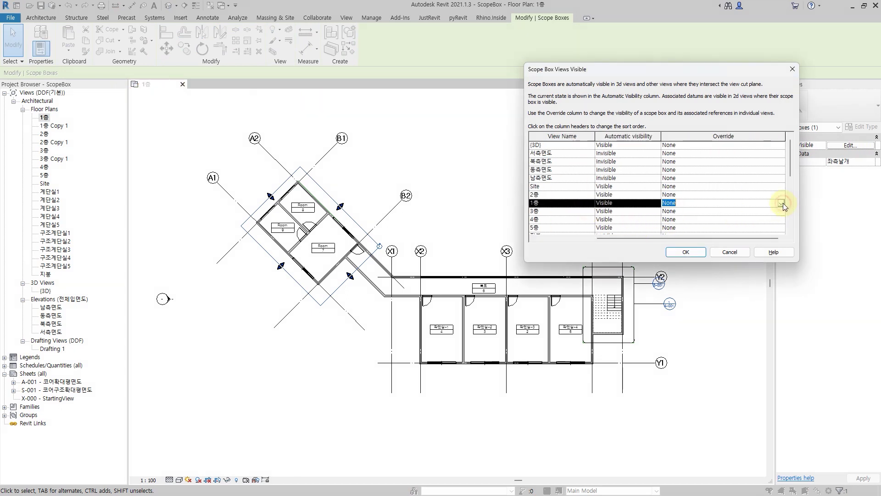
left_click(780, 203)
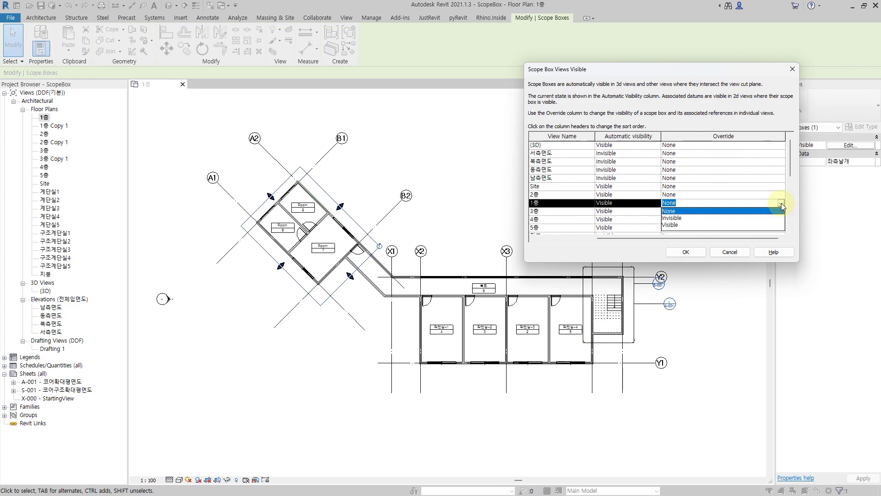
left_click(679, 218)
- Confirm hiding the scope box, then undo with Ctrl+Z to restore it and grids A1–B2
left_click(692, 251)
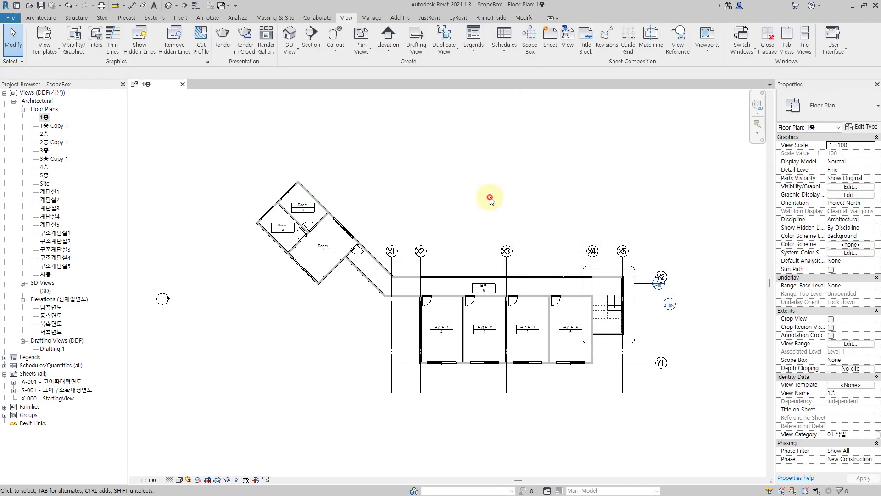
mouse_move(304, 168)
left_mouse_down()
mouse_move(246, 211)
mouse_move(311, 298)
mouse_move(385, 252)
mouse_move(289, 162)
left_mouse_up()
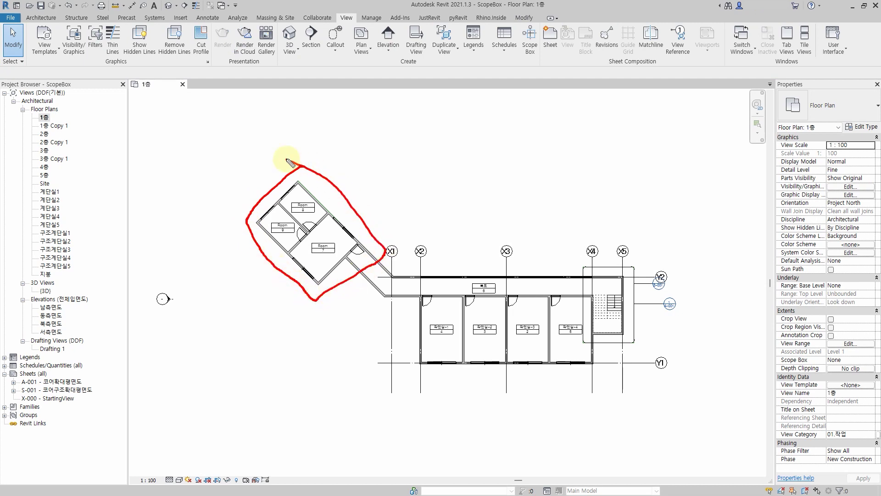
key("Escape")
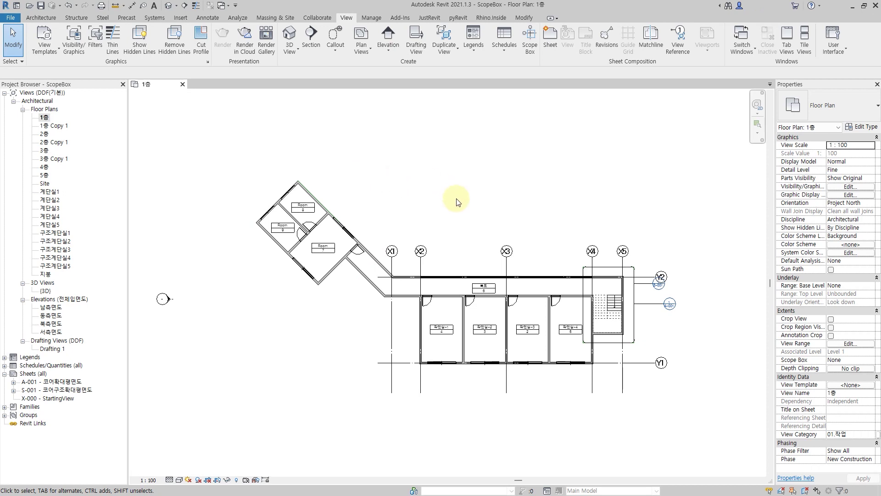
key("ctrl+z")
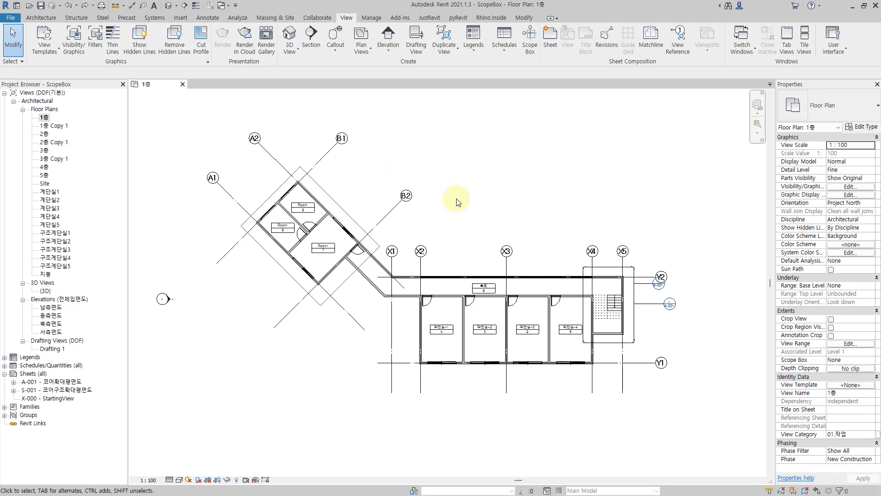
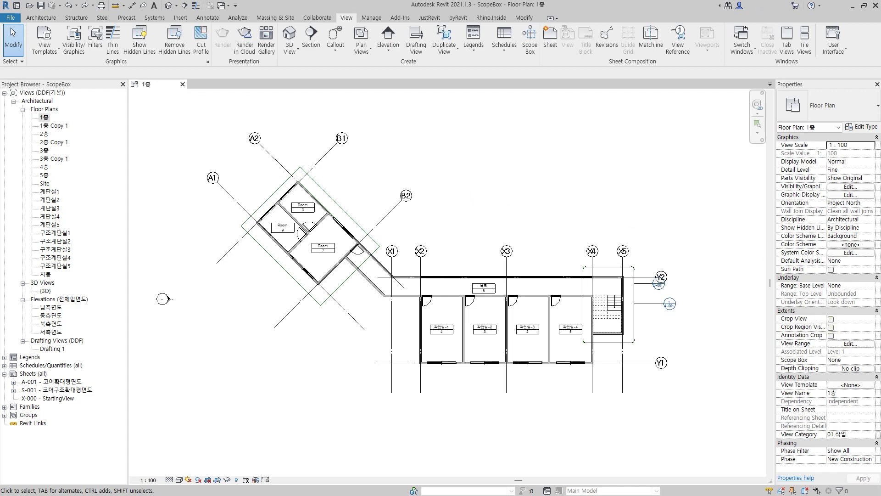
- Switch to the AutoCAD 2020 Drawing1.dwg window in front of the Revit floor plan
key("alt+Tab")
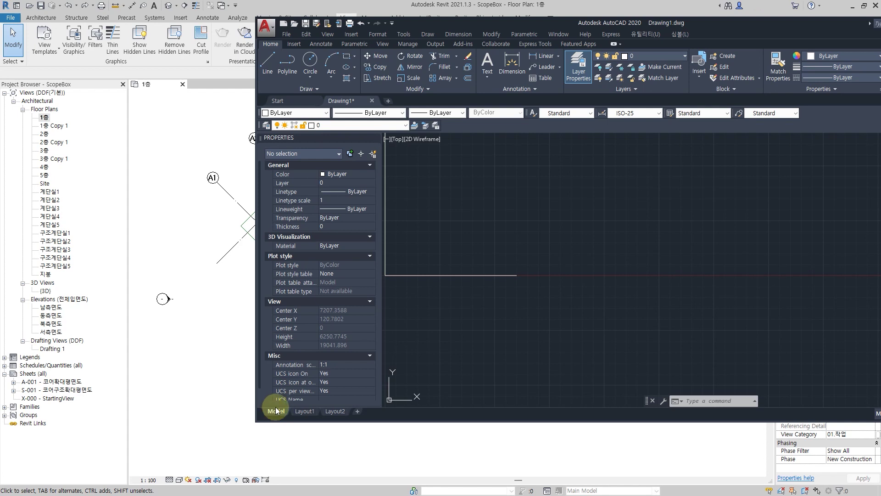
mouse_move(304, 411)
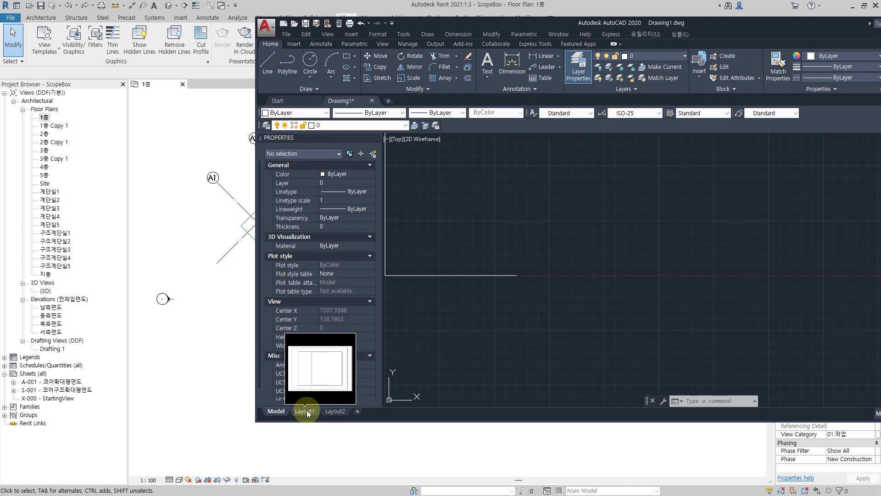
- Return to the Revit ScopeBox project's 1층 floor plan, leaving the AutoCAD drawing behind
left_click(221, 352)
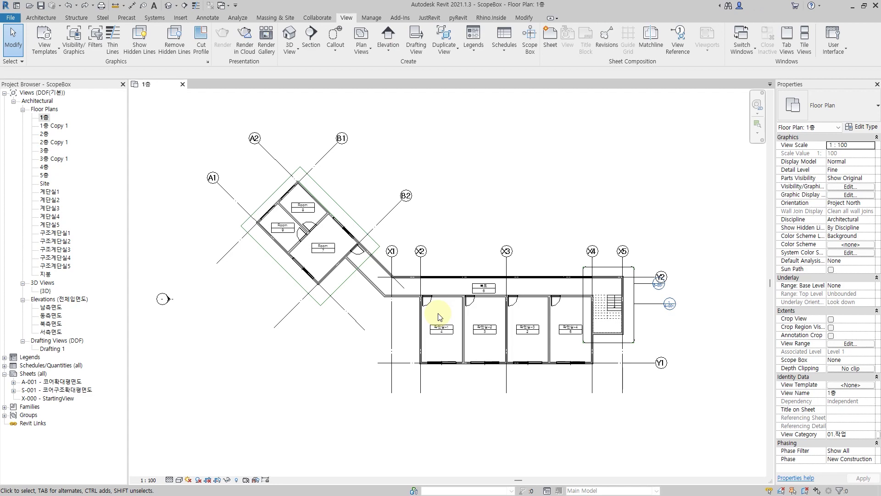
- Select the angled wing's scope box and pull its B2-side edge toward the outer wall
left_click(350, 218)
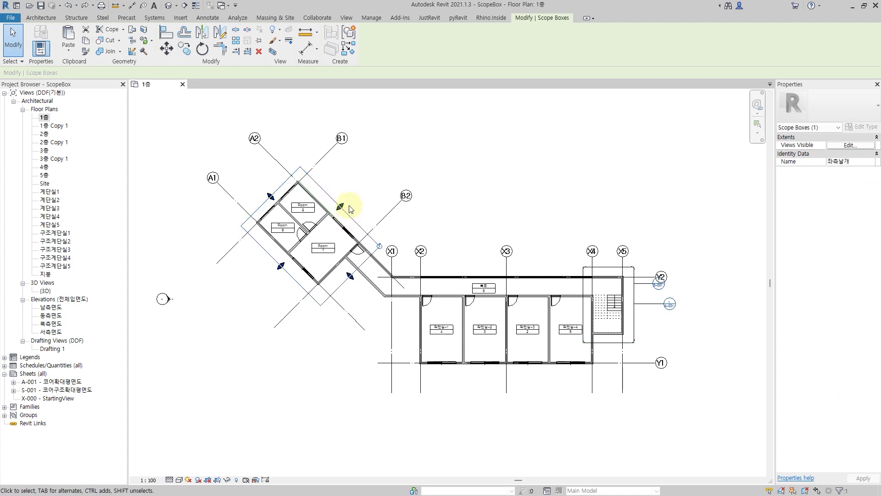
middle_click_drag(338, 187, 370, 195)
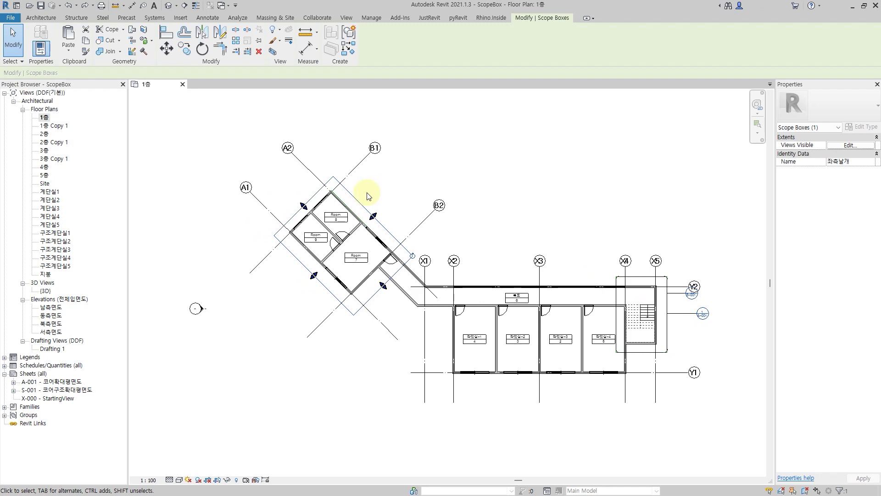
scroll(365, 194, "up", 2)
scroll(339, 202, "up", 4)
scroll(374, 211, "up", 2)
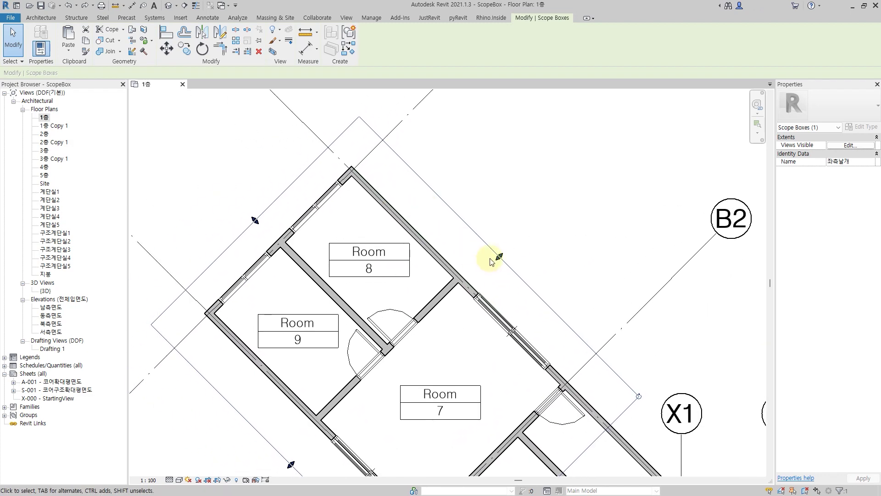
left_click_drag(490, 262, 492, 271)
scroll(413, 225, "up", 2)
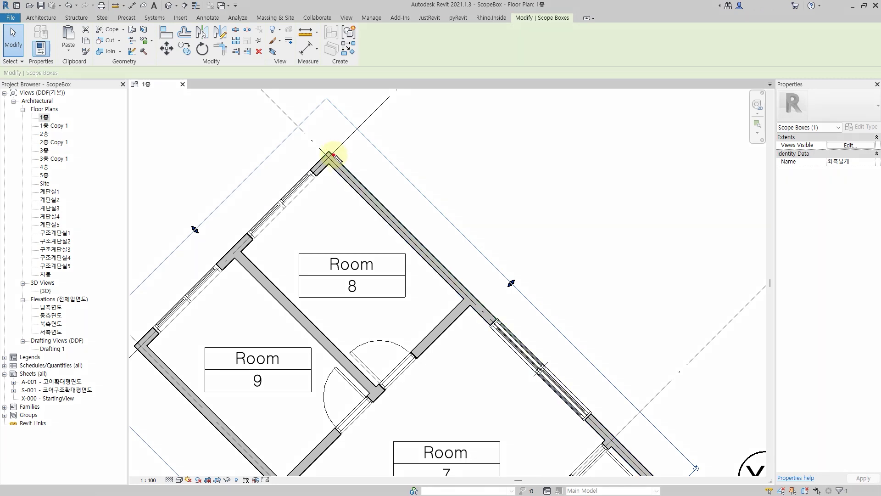
scroll(498, 295, "up", 3)
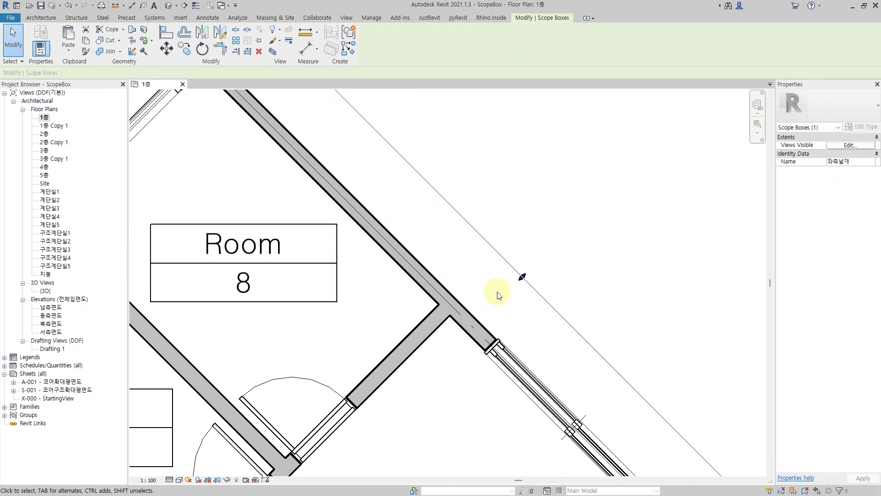
scroll(499, 295, "up", 2)
left_click_drag(528, 275, 477, 321)
- Place the scope box edge on the outer wall line, then recentre the plan and deselect
scroll(493, 307, "up", 3)
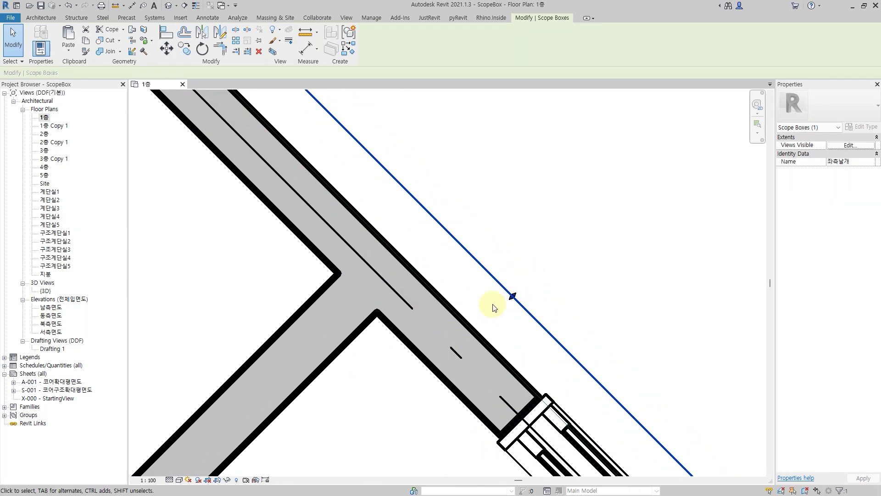
scroll(493, 307, "up", 2)
left_click_drag(570, 272, 441, 412)
scroll(477, 324, "up", 2)
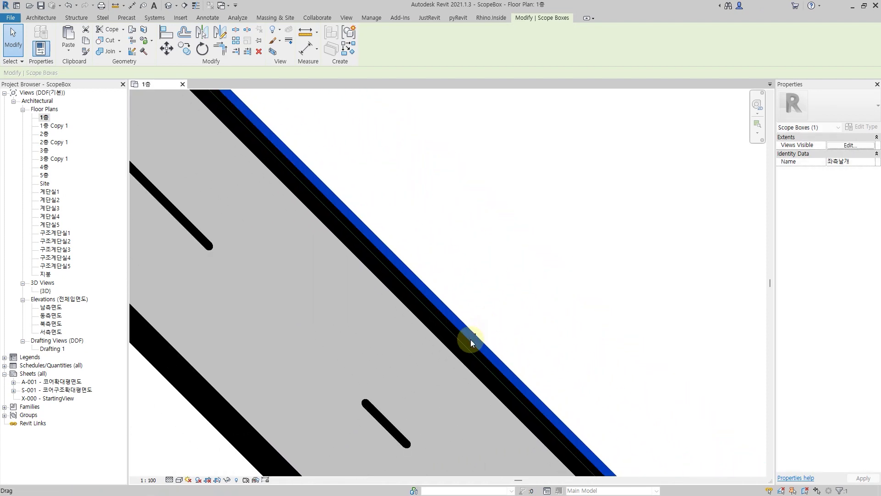
scroll(470, 341, "down", 2)
scroll(469, 340, "down", 2)
scroll(469, 340, "down", 1)
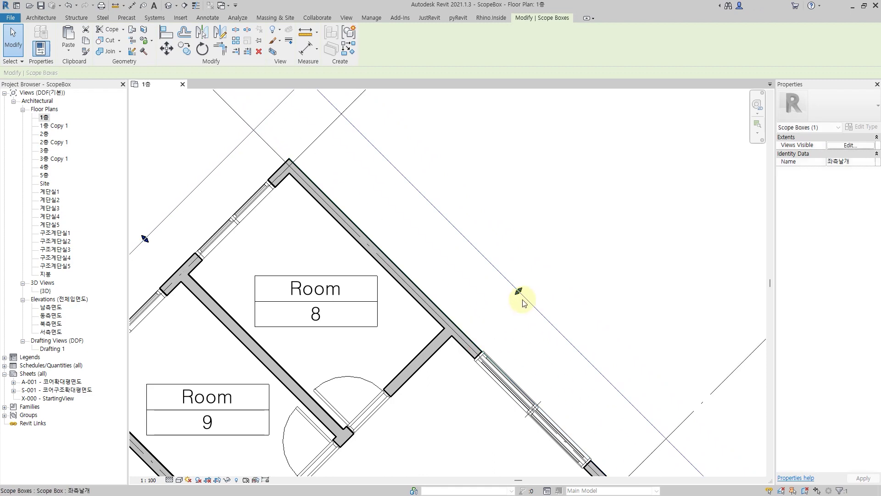
scroll(523, 303, "down", 2)
middle_click_drag(524, 291, 507, 278)
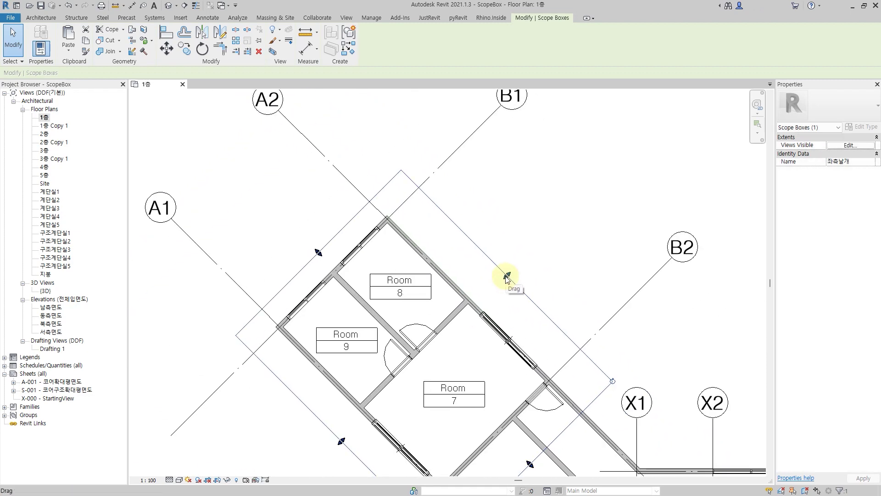
scroll(507, 279, "down", 2)
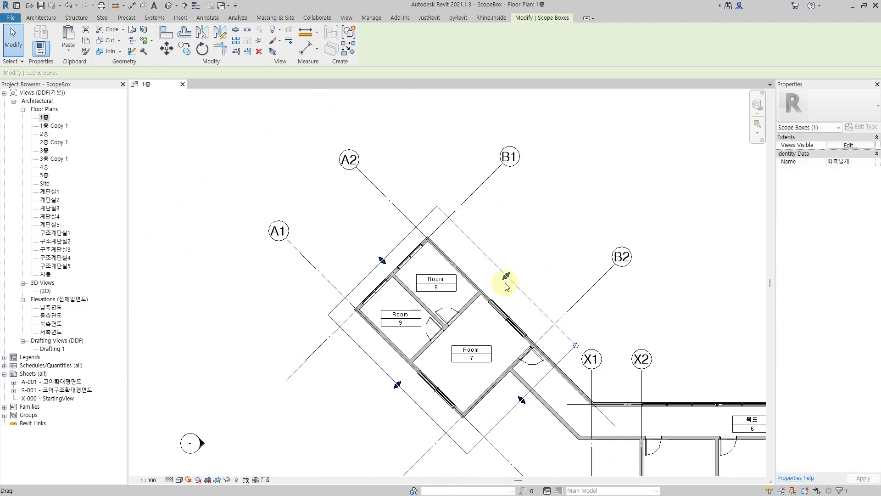
scroll(503, 276, "down", 1)
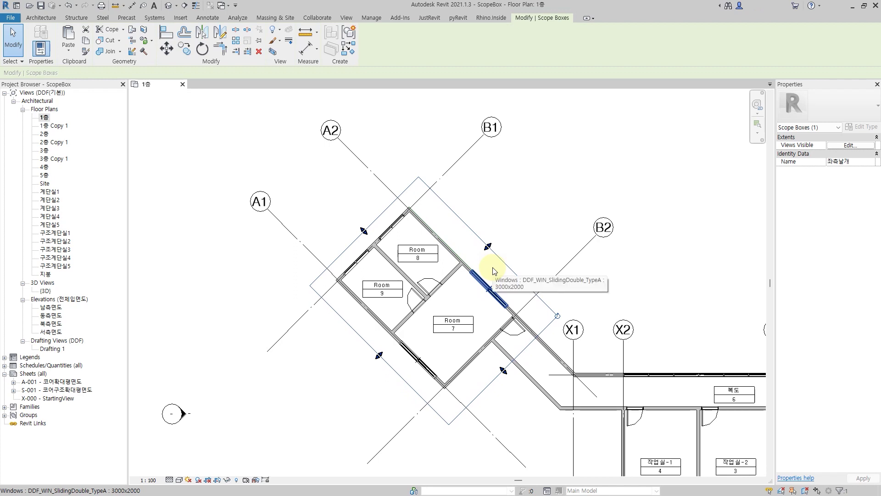
middle_click_drag(665, 315, 568, 284)
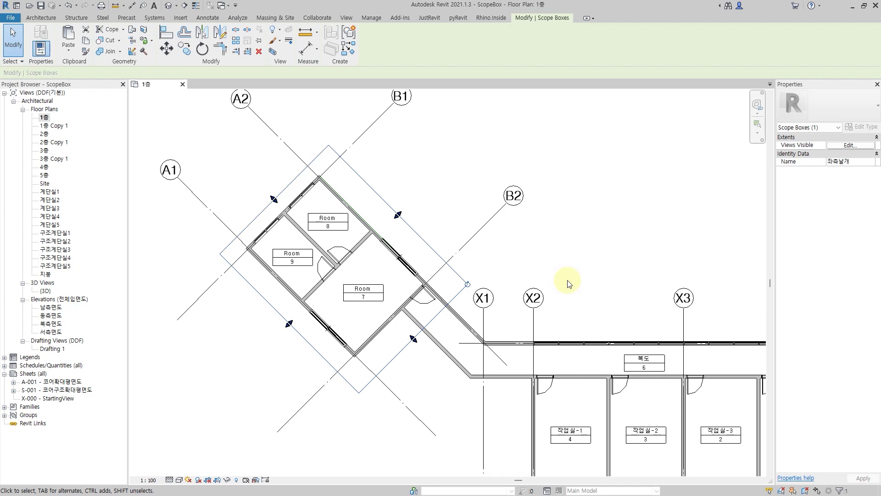
left_click(568, 283)
scroll(568, 283, "down", 1)
- Open the default {3D} view and orbit to see the building's other side
scroll(567, 283, "down", 1)
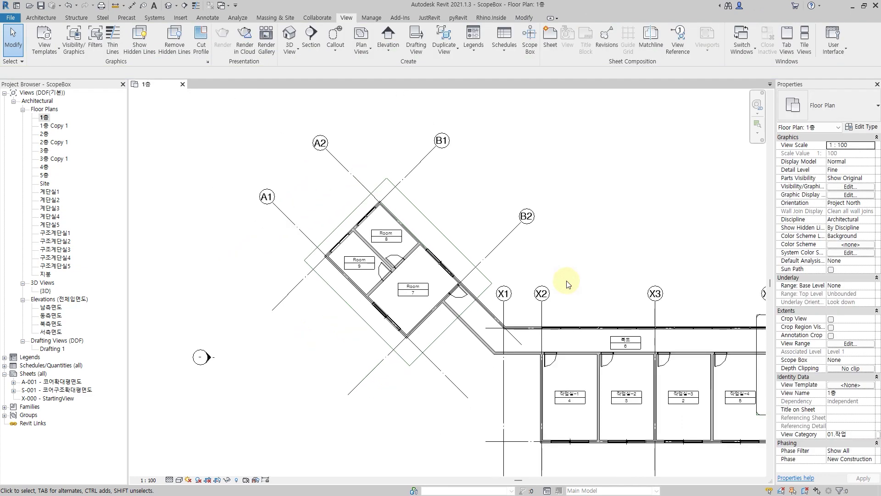
scroll(532, 270, "up", 1)
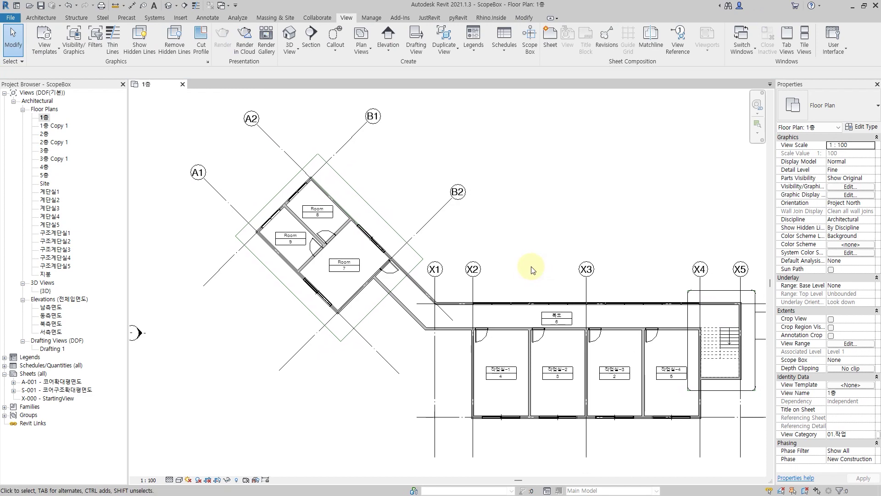
left_click(169, 6)
mouse_move(471, 274)
middle_mouse_down("shift")
mouse_move(574, 295)
mouse_move(370, 281)
mouse_move(392, 287)
middle_mouse_up("shift")
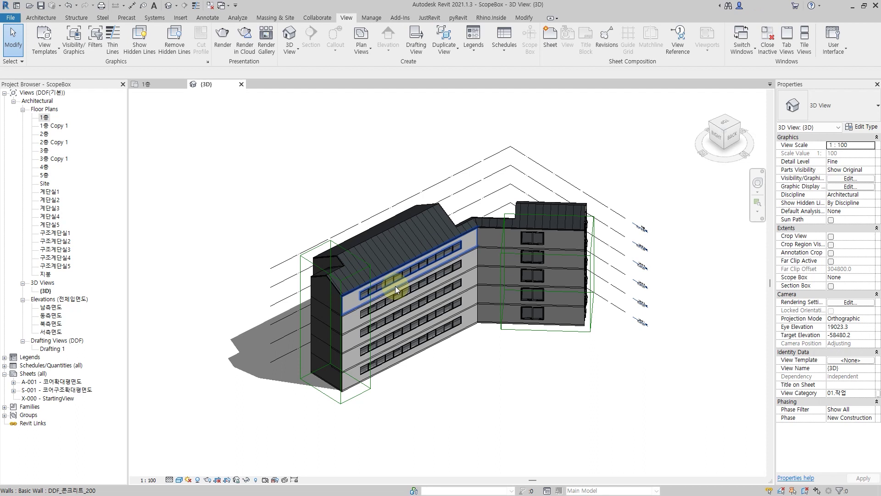
left_click(560, 375)
left_click(831, 286)
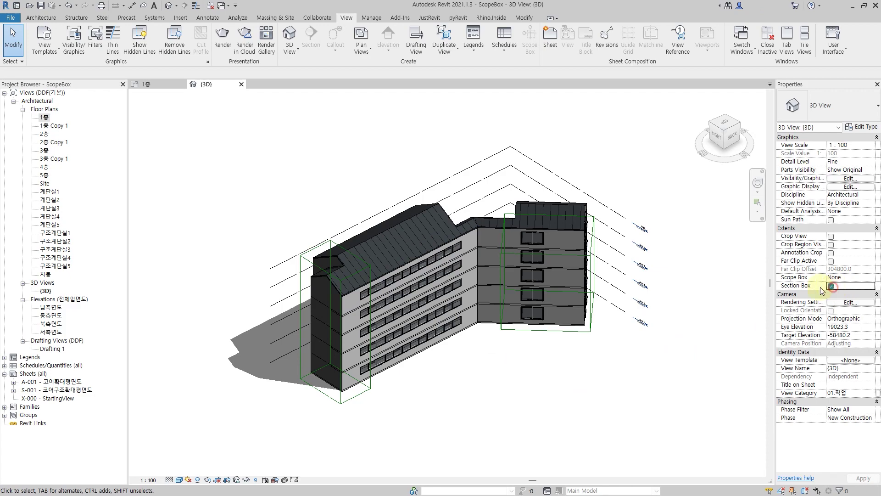
mouse_move(543, 344)
middle_mouse_down("shift")
mouse_move(482, 353)
mouse_move(523, 373)
middle_mouse_up("shift")
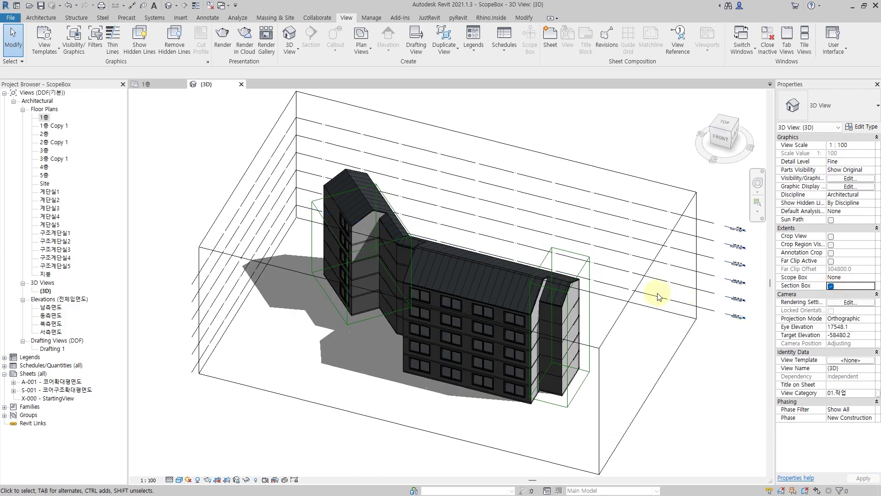
left_click(634, 290)
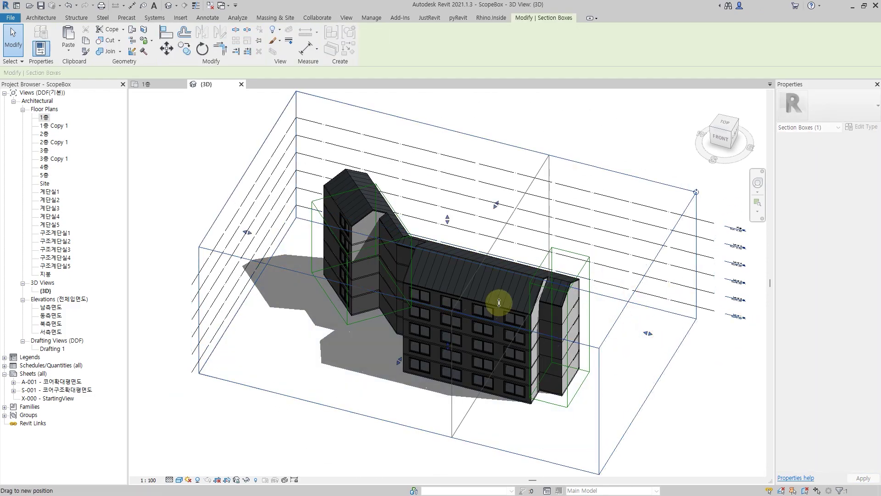
mouse_move(556, 301)
middle_mouse_down("shift")
mouse_move(600, 338)
mouse_move(505, 320)
mouse_move(279, 310)
middle_mouse_up("shift")
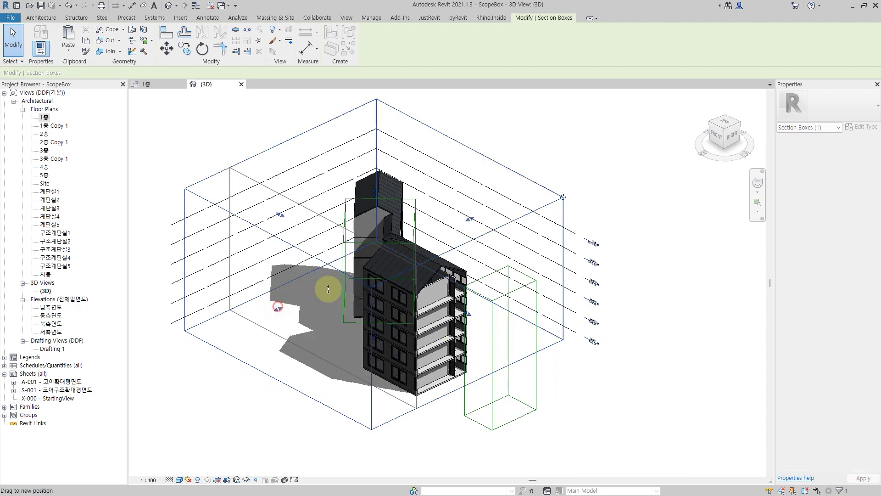
left_click_drag(279, 311, 353, 275)
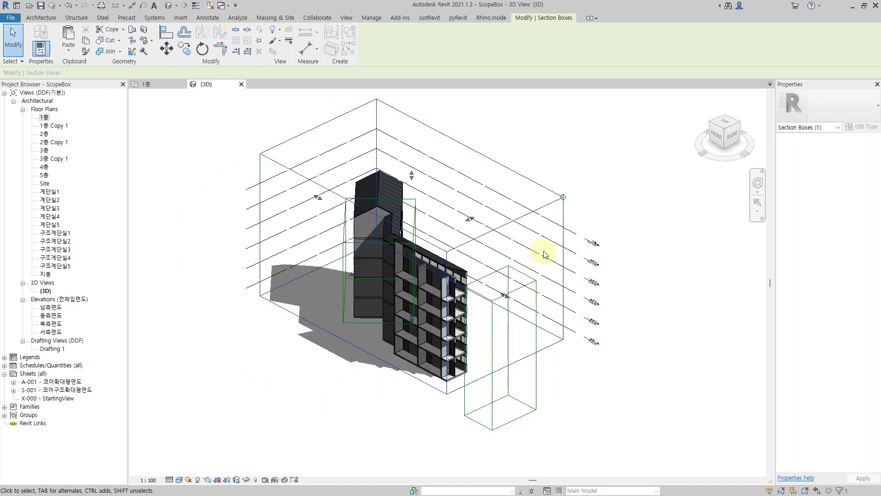
key("ctrl+z")
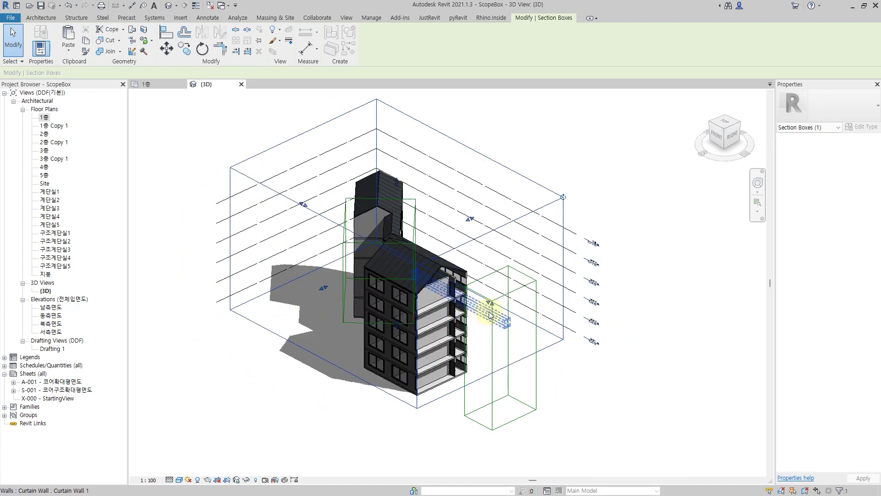
mouse_move(522, 319)
middle_mouse_down("shift")
mouse_move(474, 293)
mouse_move(492, 305)
mouse_move(434, 341)
middle_mouse_up("shift")
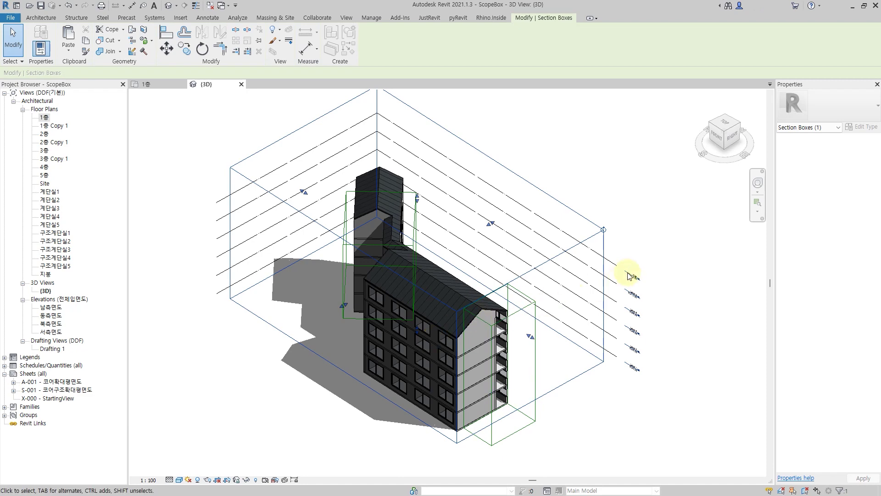
left_click(639, 262)
- Turn off the section box and orbit in close to the angled wing from the back
left_click(830, 285)
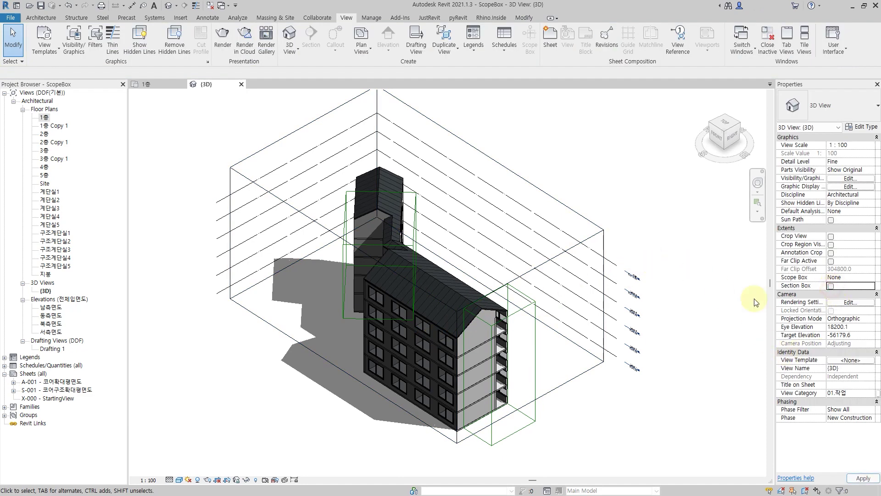
mouse_move(676, 306)
middle_mouse_down("shift")
mouse_move(422, 330)
mouse_move(570, 330)
mouse_move(470, 353)
middle_mouse_up("shift")
scroll(470, 353, "up", 5)
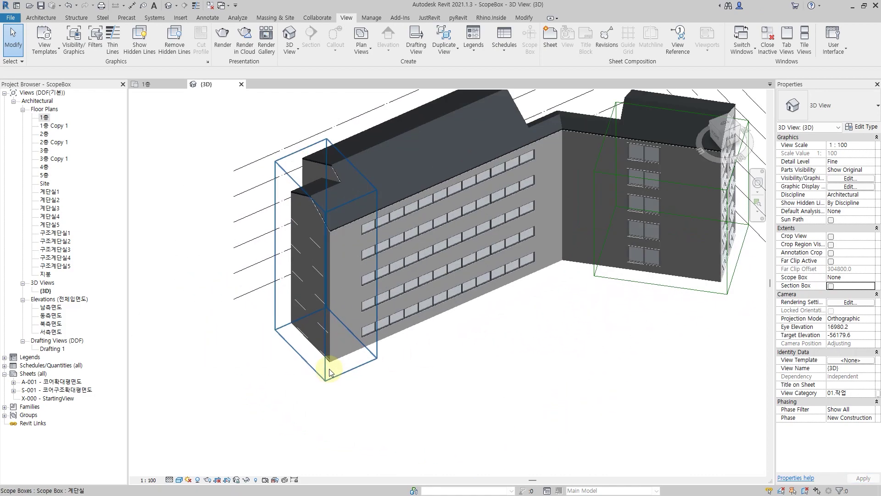
middle_click_drag(390, 360, 490, 372)
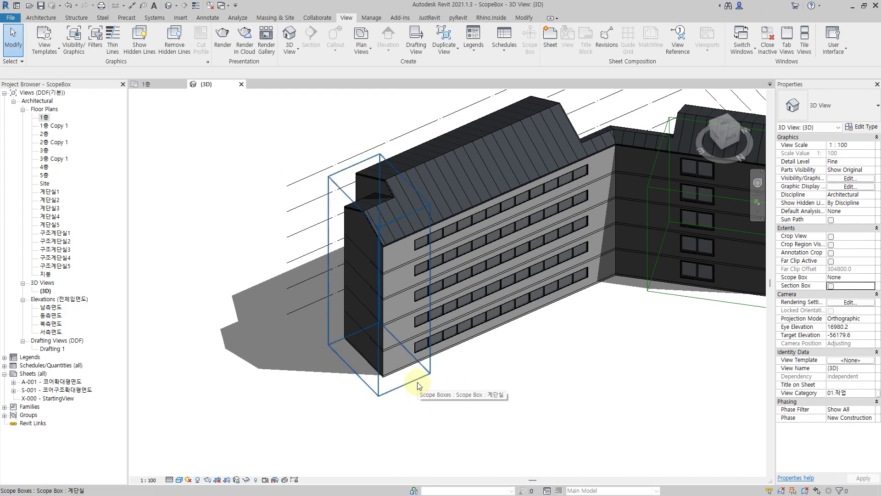
- Stretch a face of the 계단실 scope box outward around the wing, then deselect it
left_click(418, 385)
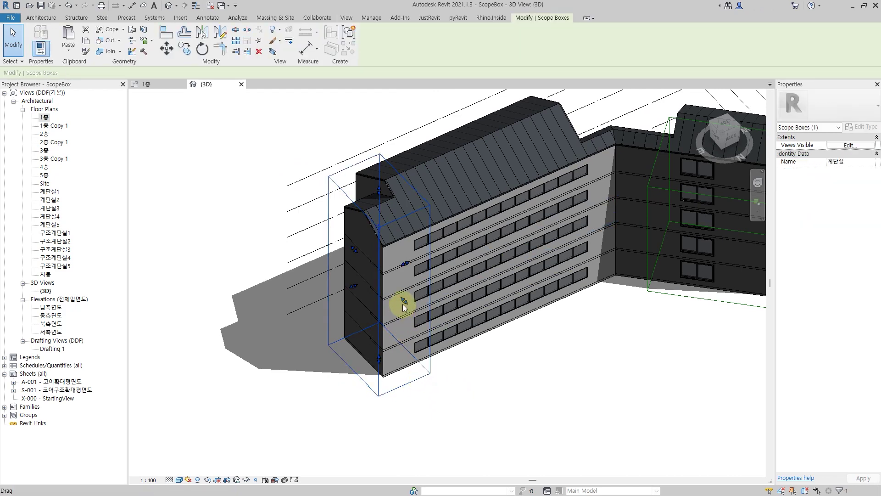
mouse_move(403, 303)
left_mouse_down()
mouse_move(415, 316)
mouse_move(409, 304)
left_mouse_up()
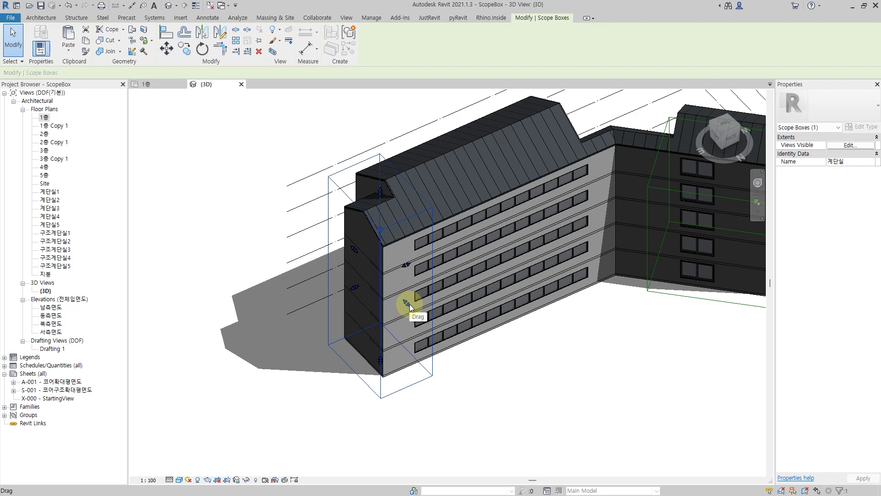
left_click(481, 381)
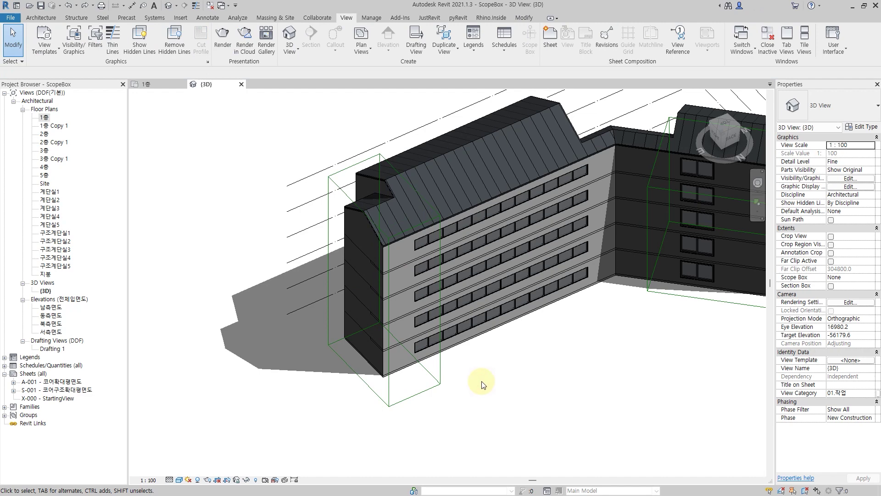
middle_click_drag(530, 371, 513, 394)
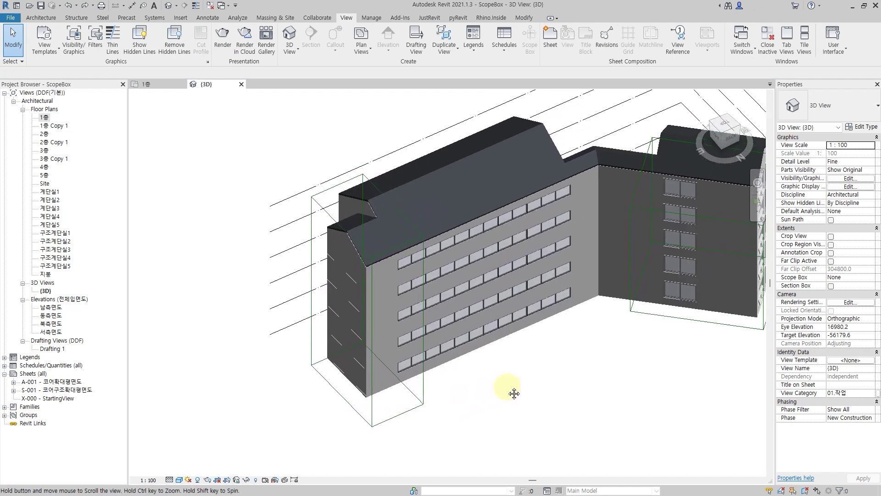
left_click(409, 410)
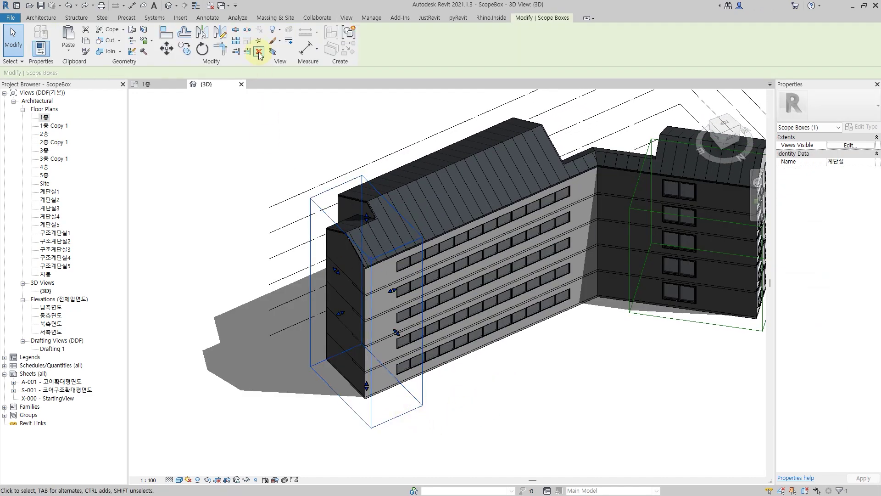
left_click(259, 51)
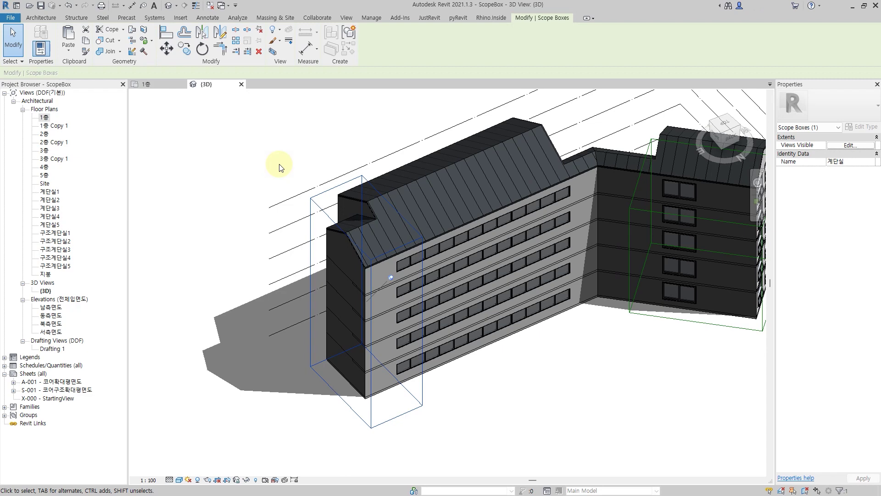
left_click(281, 168)
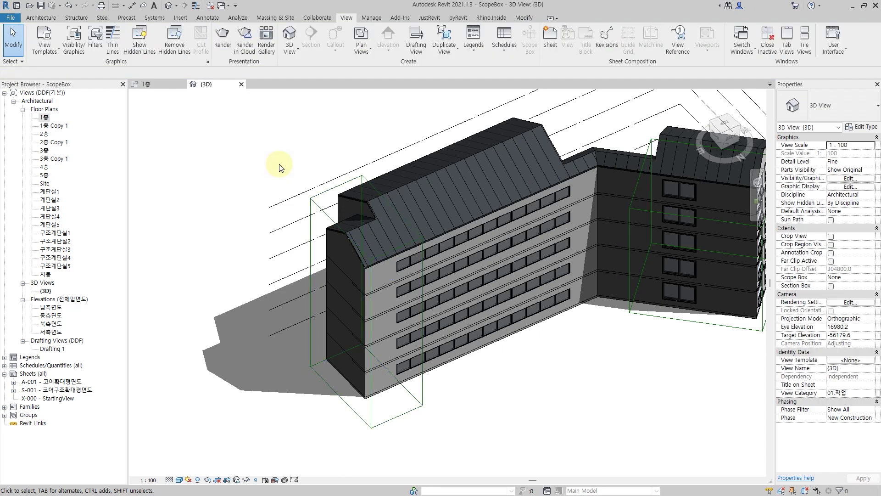